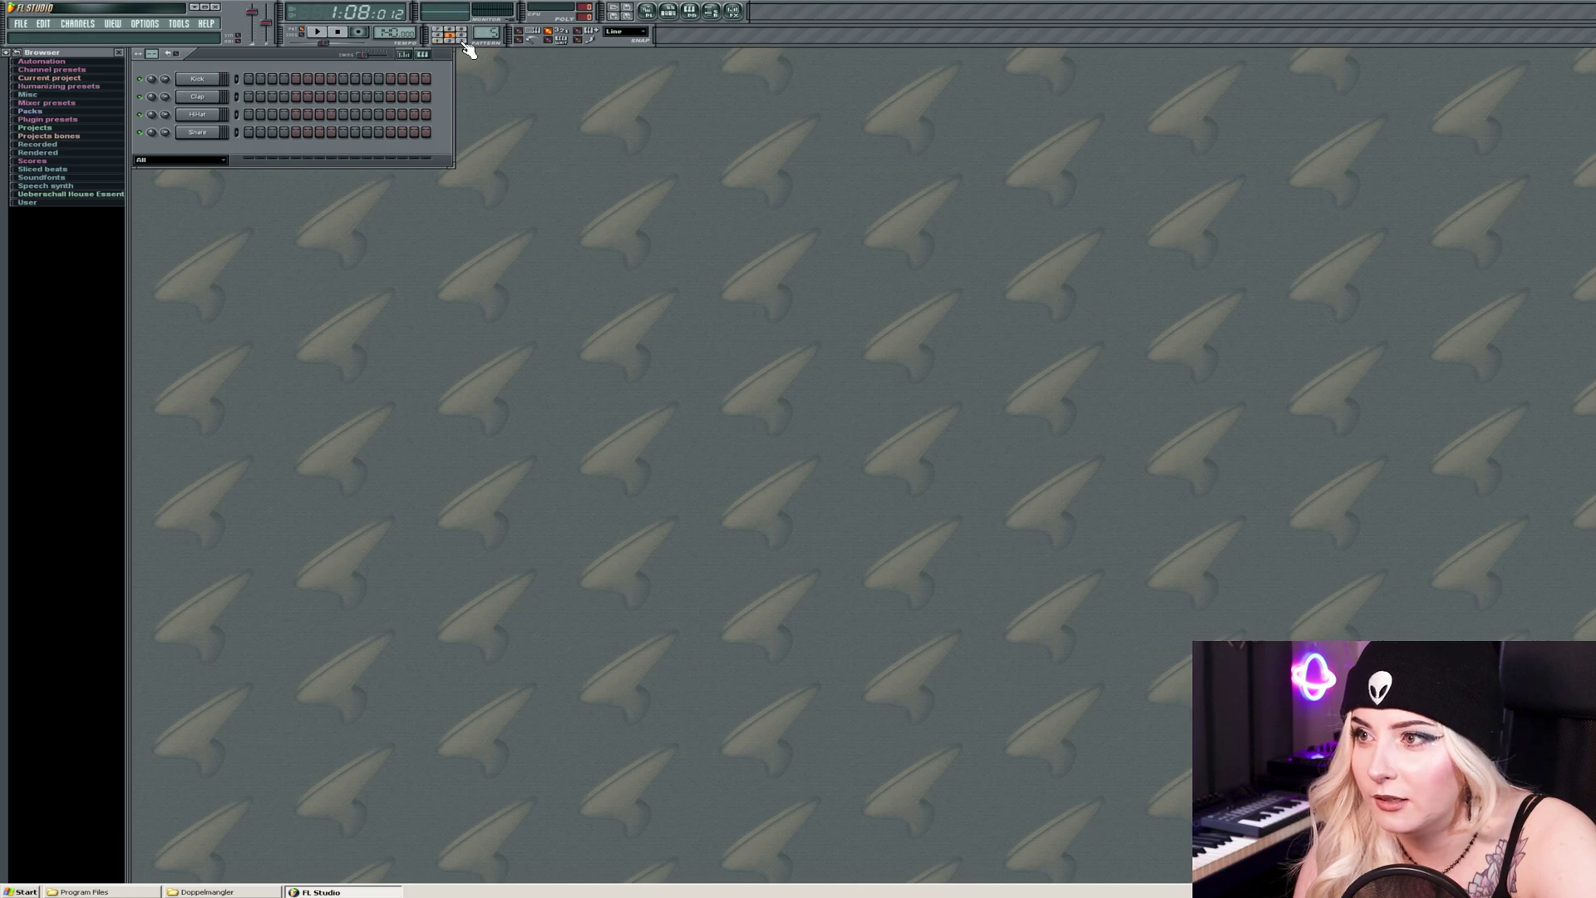
{"action": "left_click", "coordinate": [438, 34]}
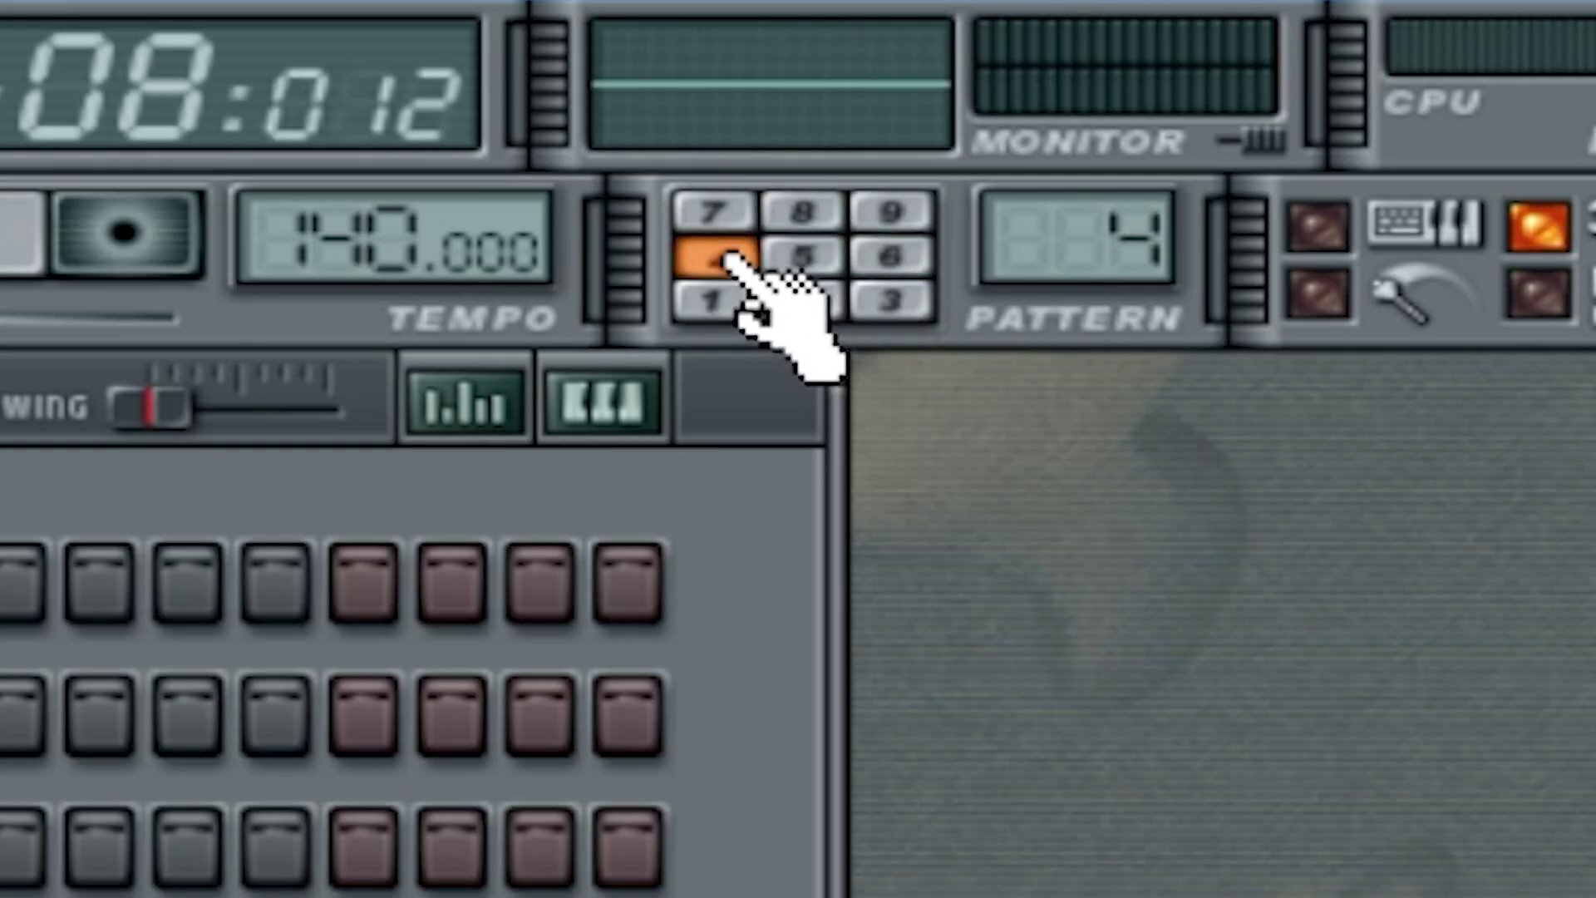
{"action": "left_click", "coordinate": [805, 301]}
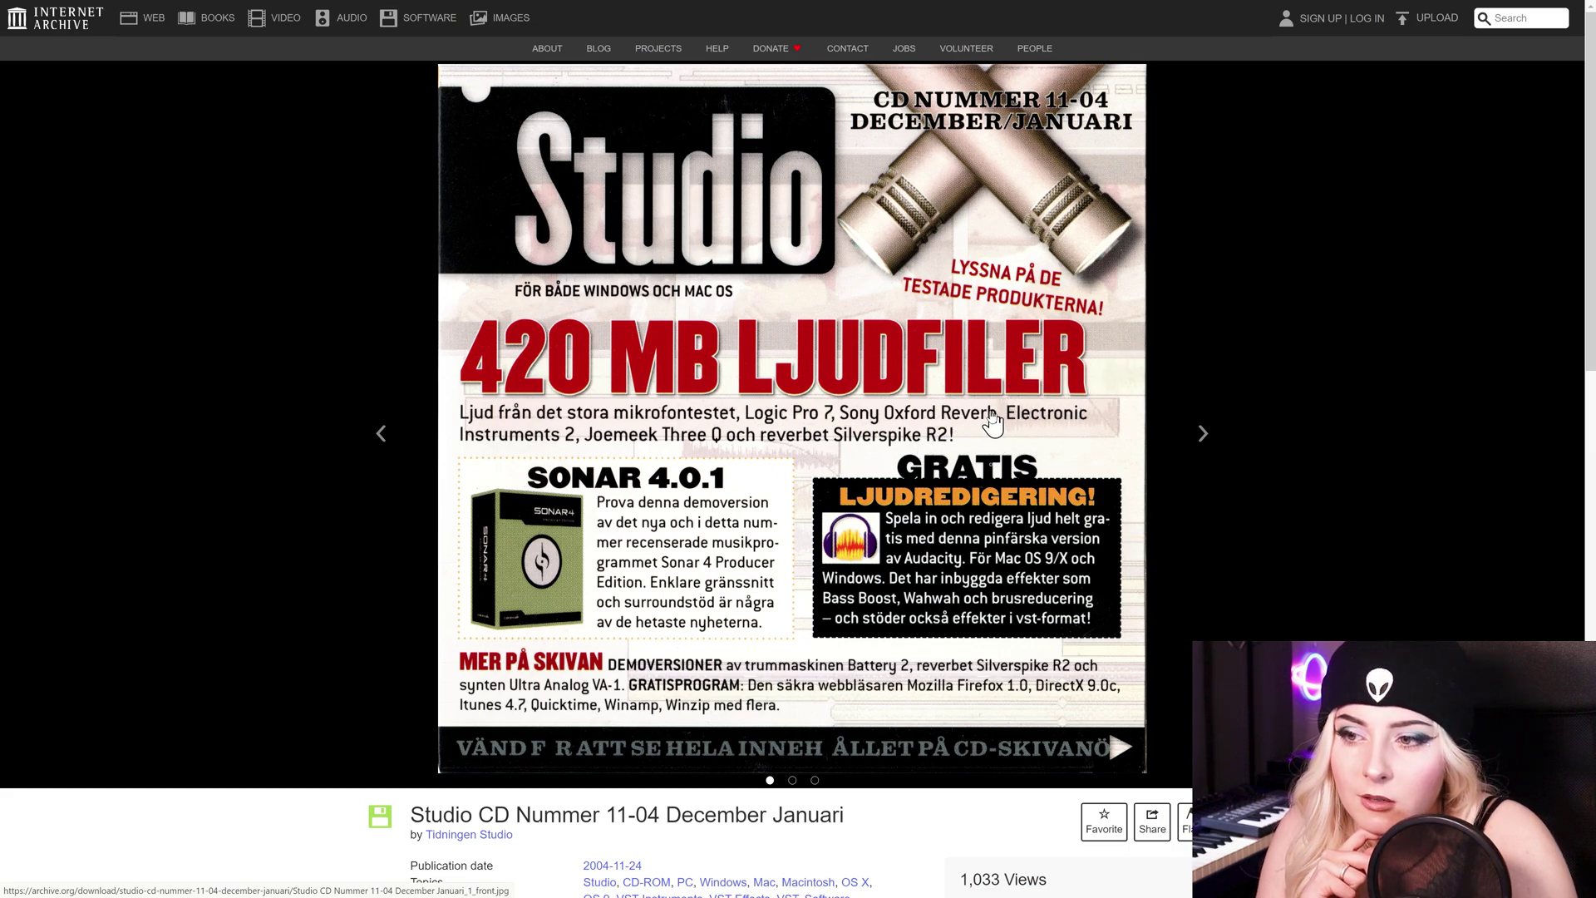
{"action": "scroll", "coordinate": [992, 423], "scroll_direction": "down", "scroll_amount": 4}
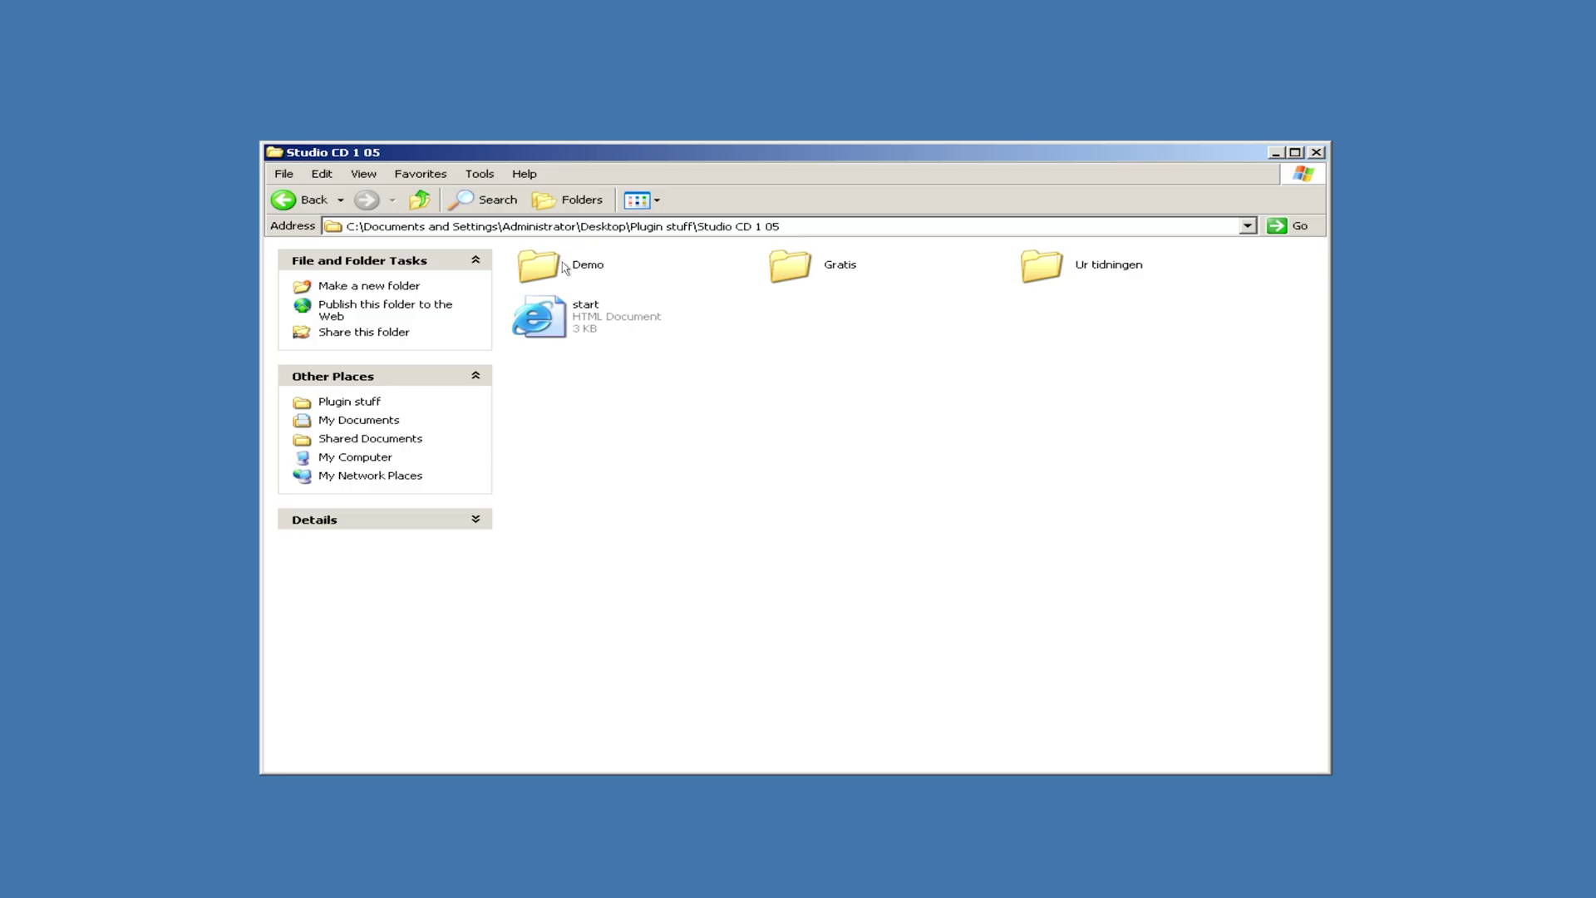
Browse the Effekter and Instrument folders under Demo\Windows on Studio CD 1 05, ending at the Broomstick Bass folder.
{"action": "double_click", "coordinate": [565, 268]}
{"action": "double_click", "coordinate": [823, 271]}
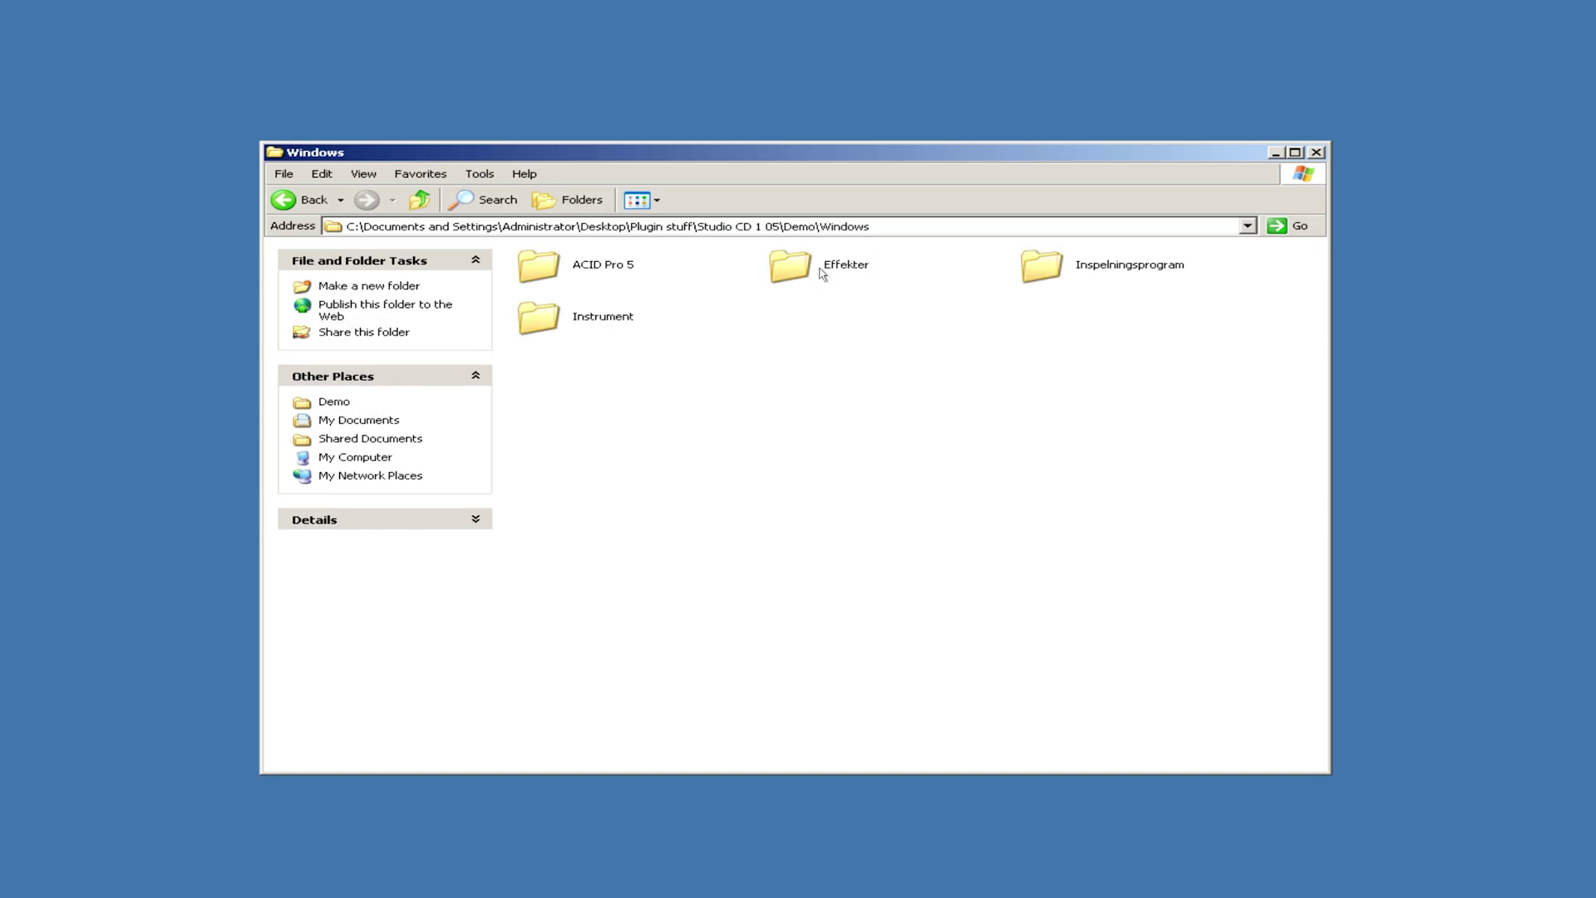
{"action": "double_click", "coordinate": [859, 268]}
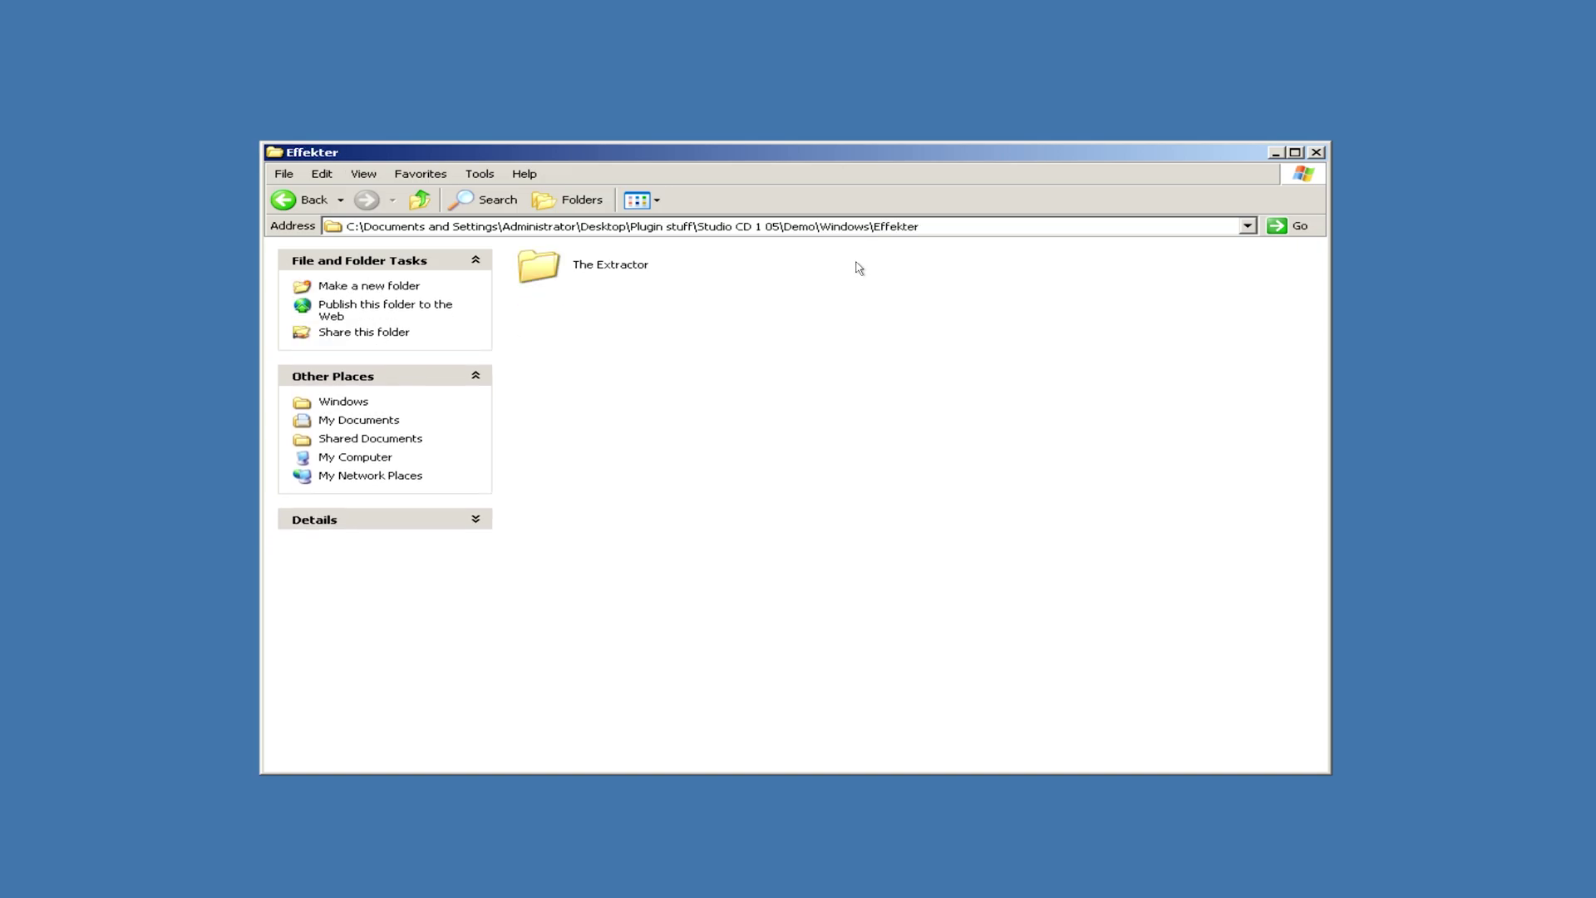
{"action": "key", "text": "BackSpace"}
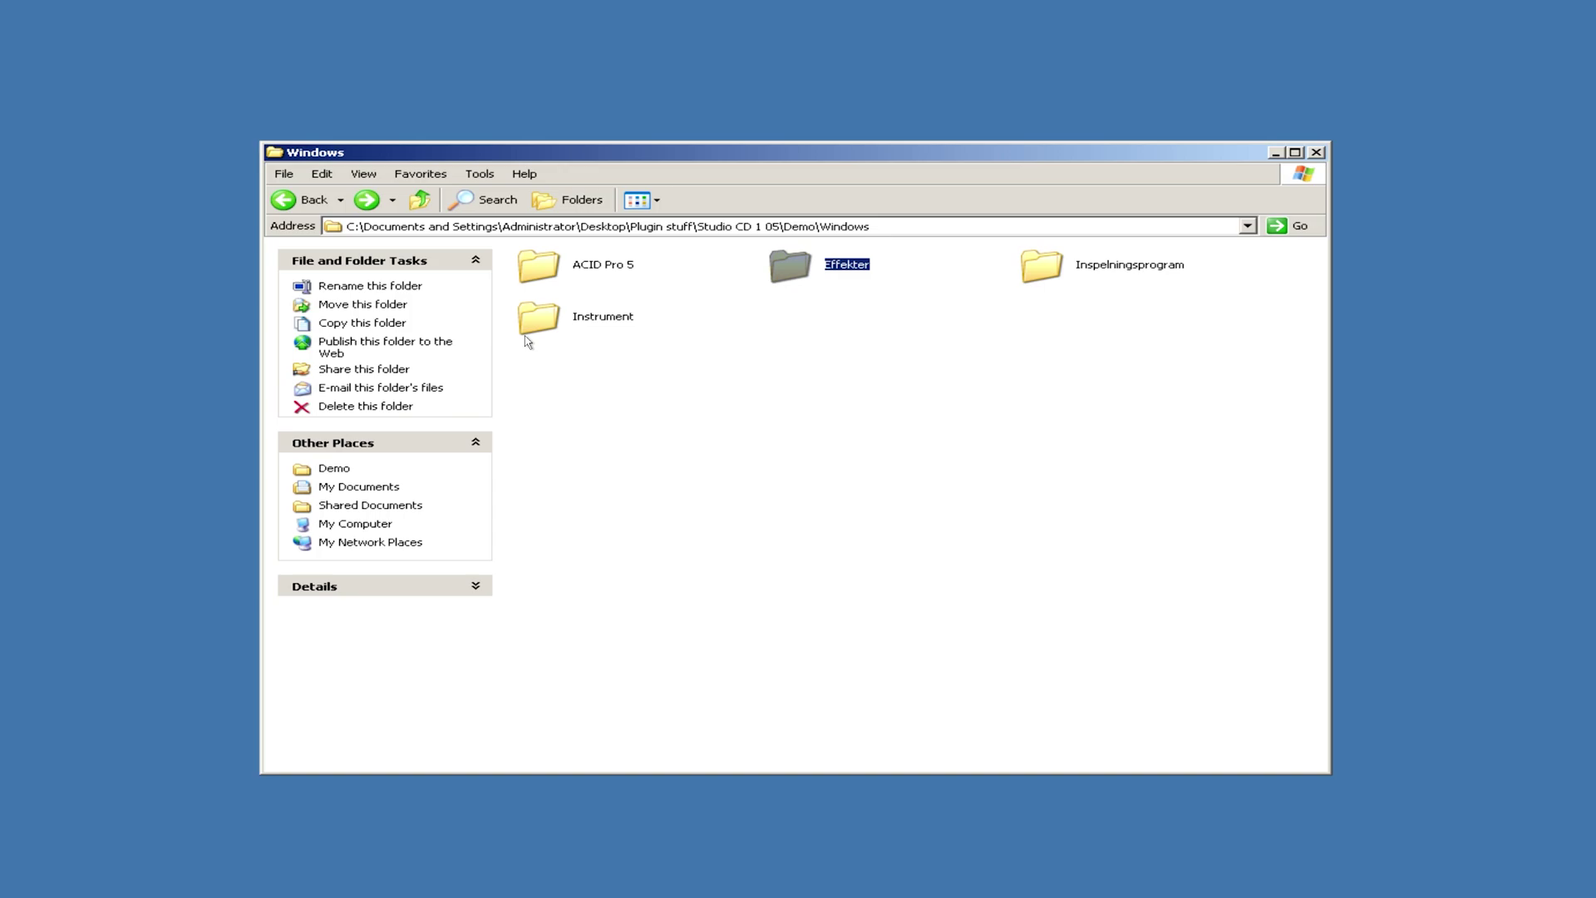
{"action": "double_click", "coordinate": [541, 317]}
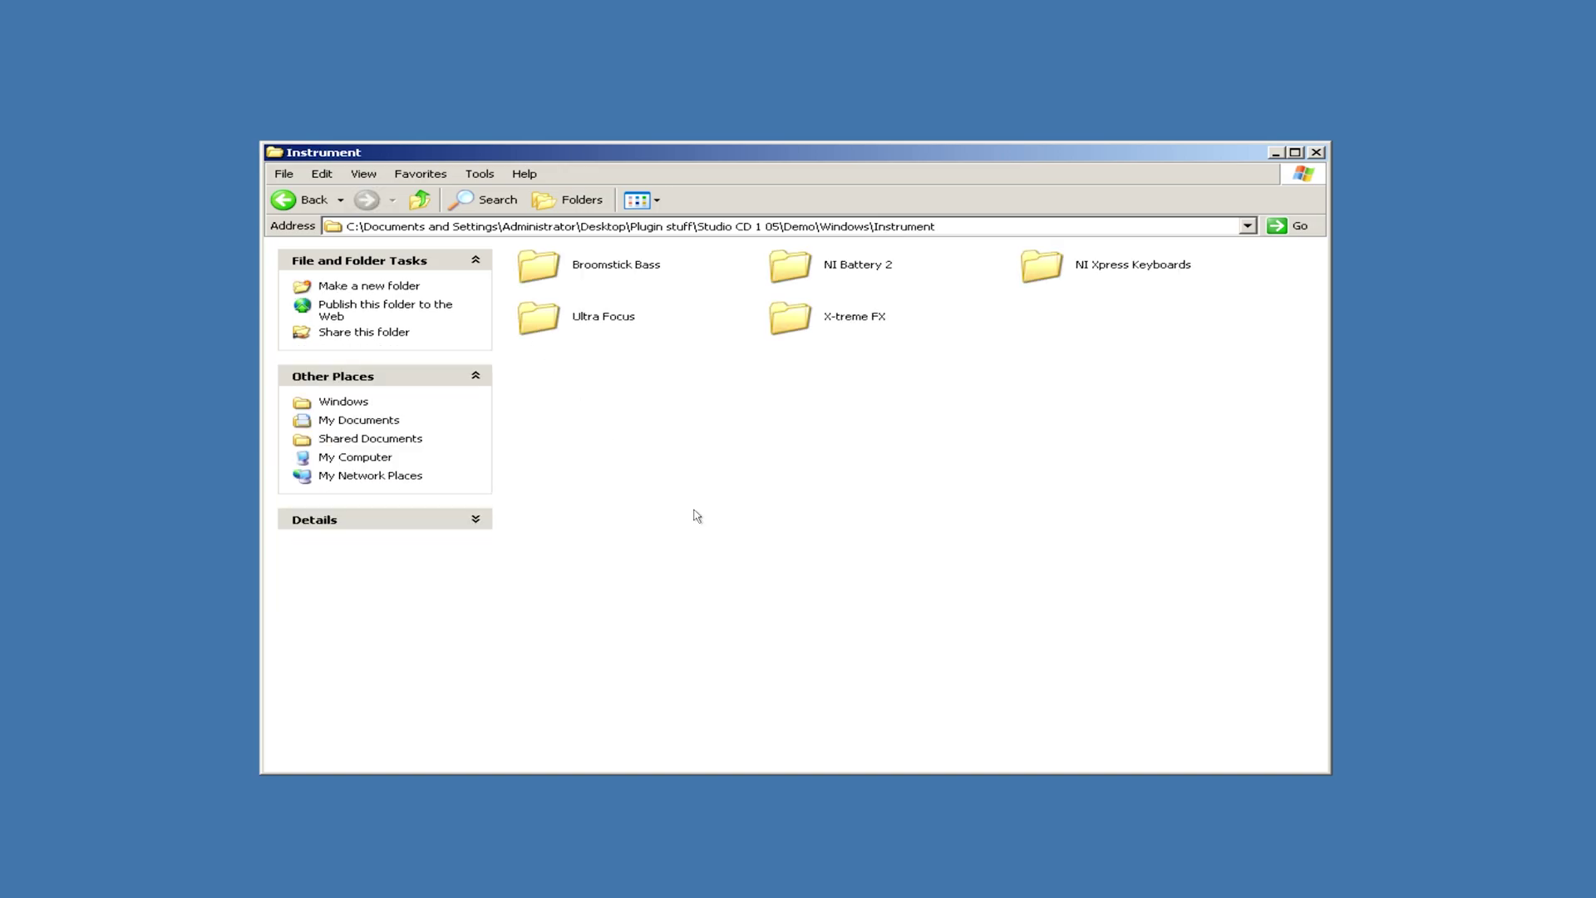
{"action": "double_click", "coordinate": [616, 271]}
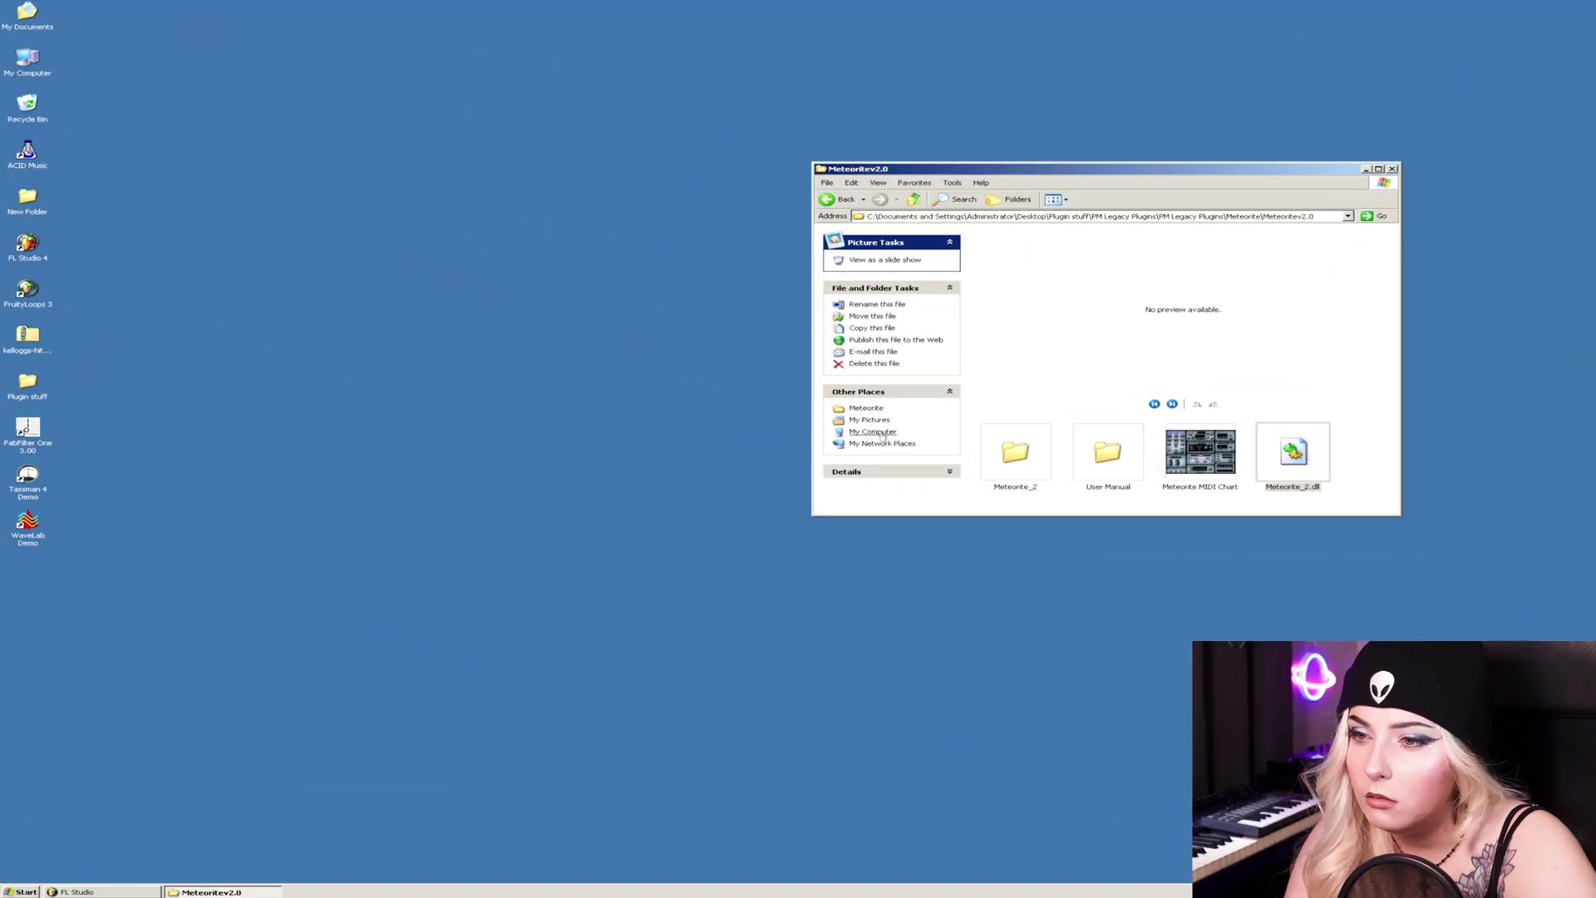
Paste the copied plugin file Meteorite_2.dll into the C:\Program Files\FLStudio4\Plugins\VST folder.
{"action": "left_click", "coordinate": [879, 432]}
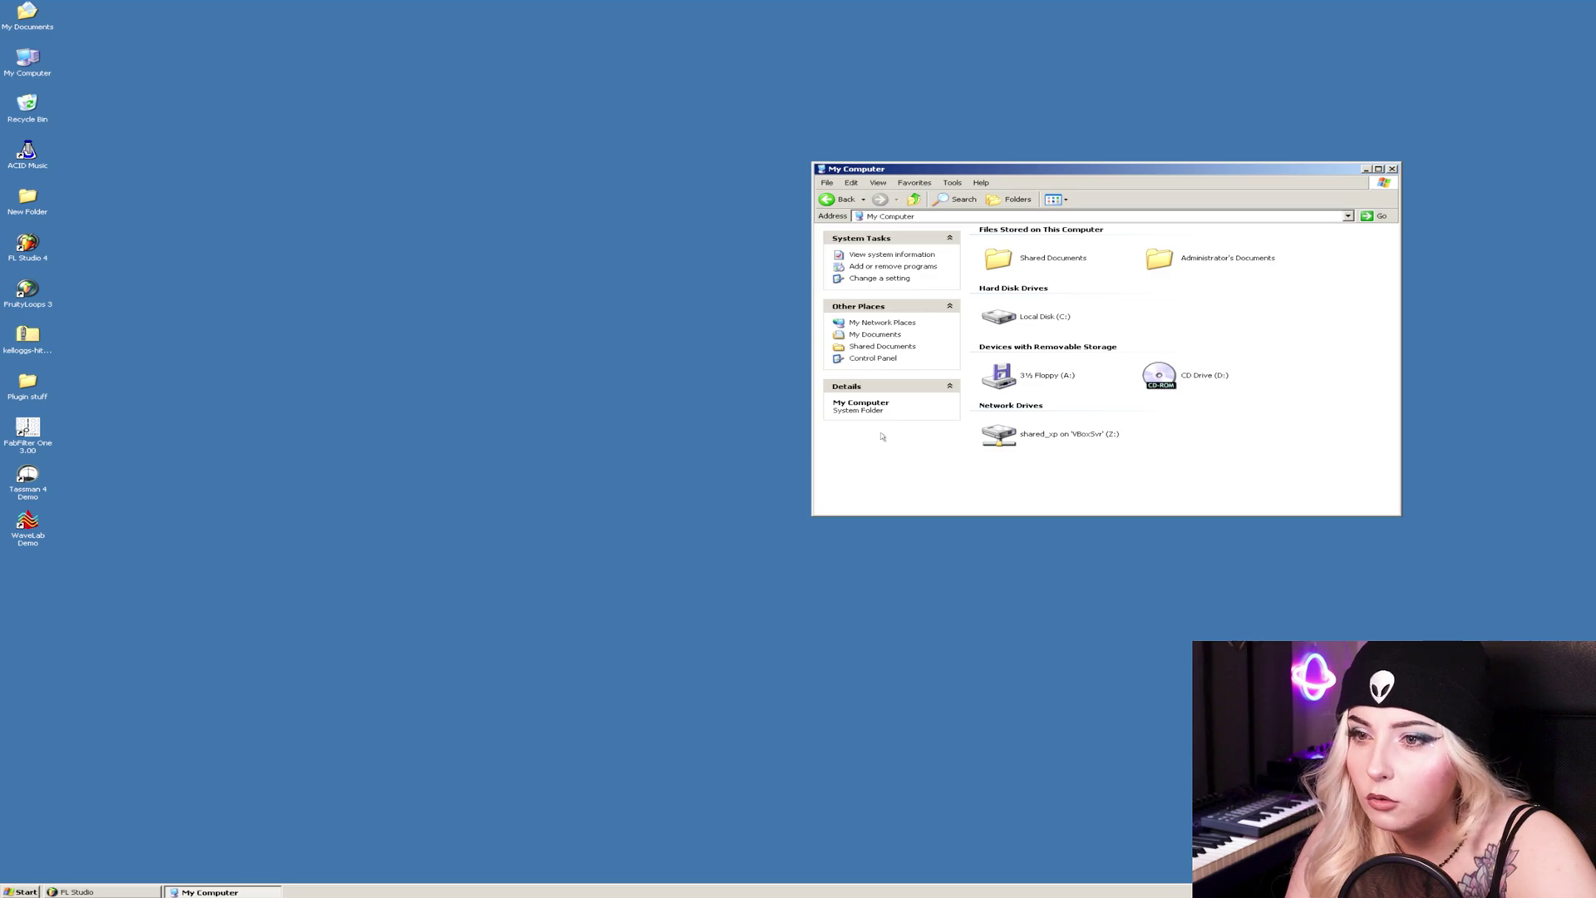
{"action": "double_click", "coordinate": [1009, 320]}
{"action": "double_click", "coordinate": [1009, 281]}
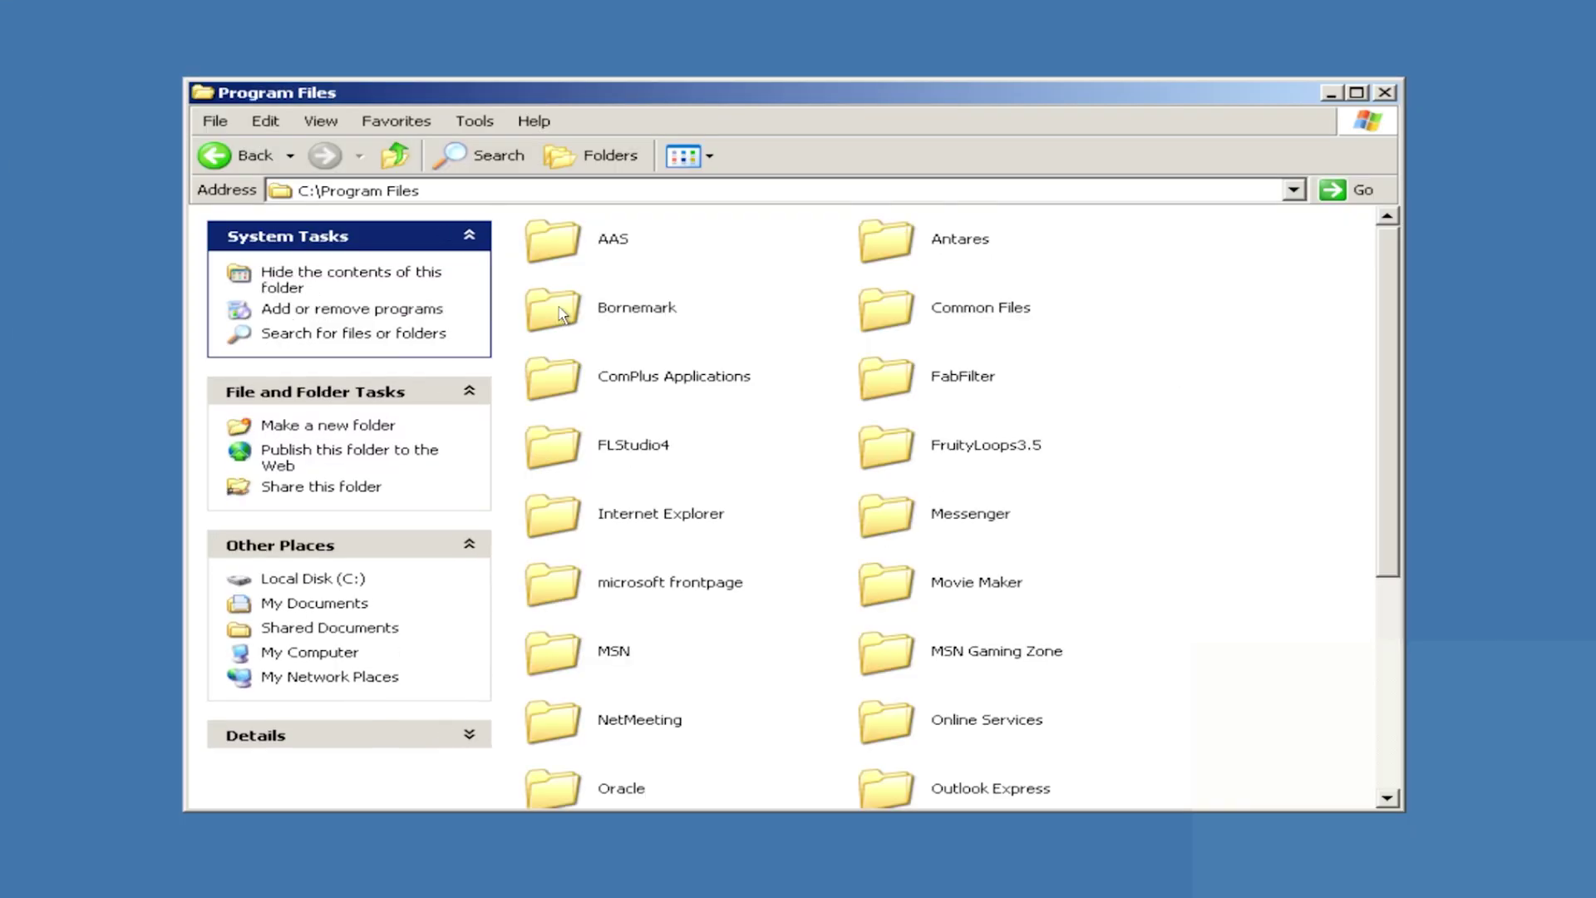
{"action": "scroll", "coordinate": [1296, 422], "scroll_direction": "down", "scroll_amount": 2}
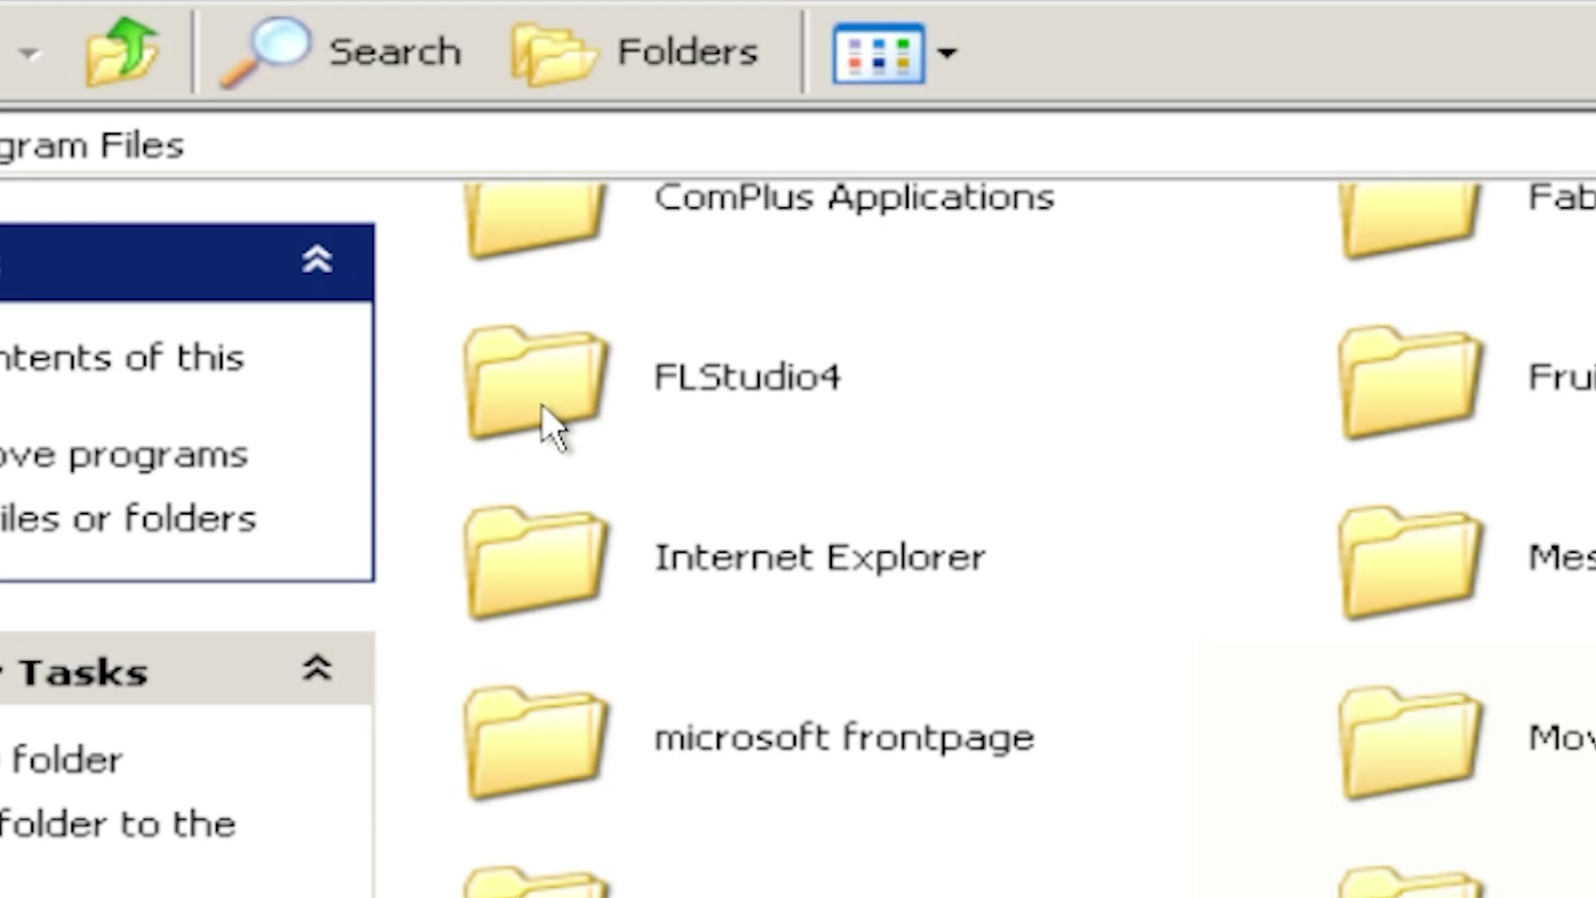
{"action": "double_click", "coordinate": [990, 264]}
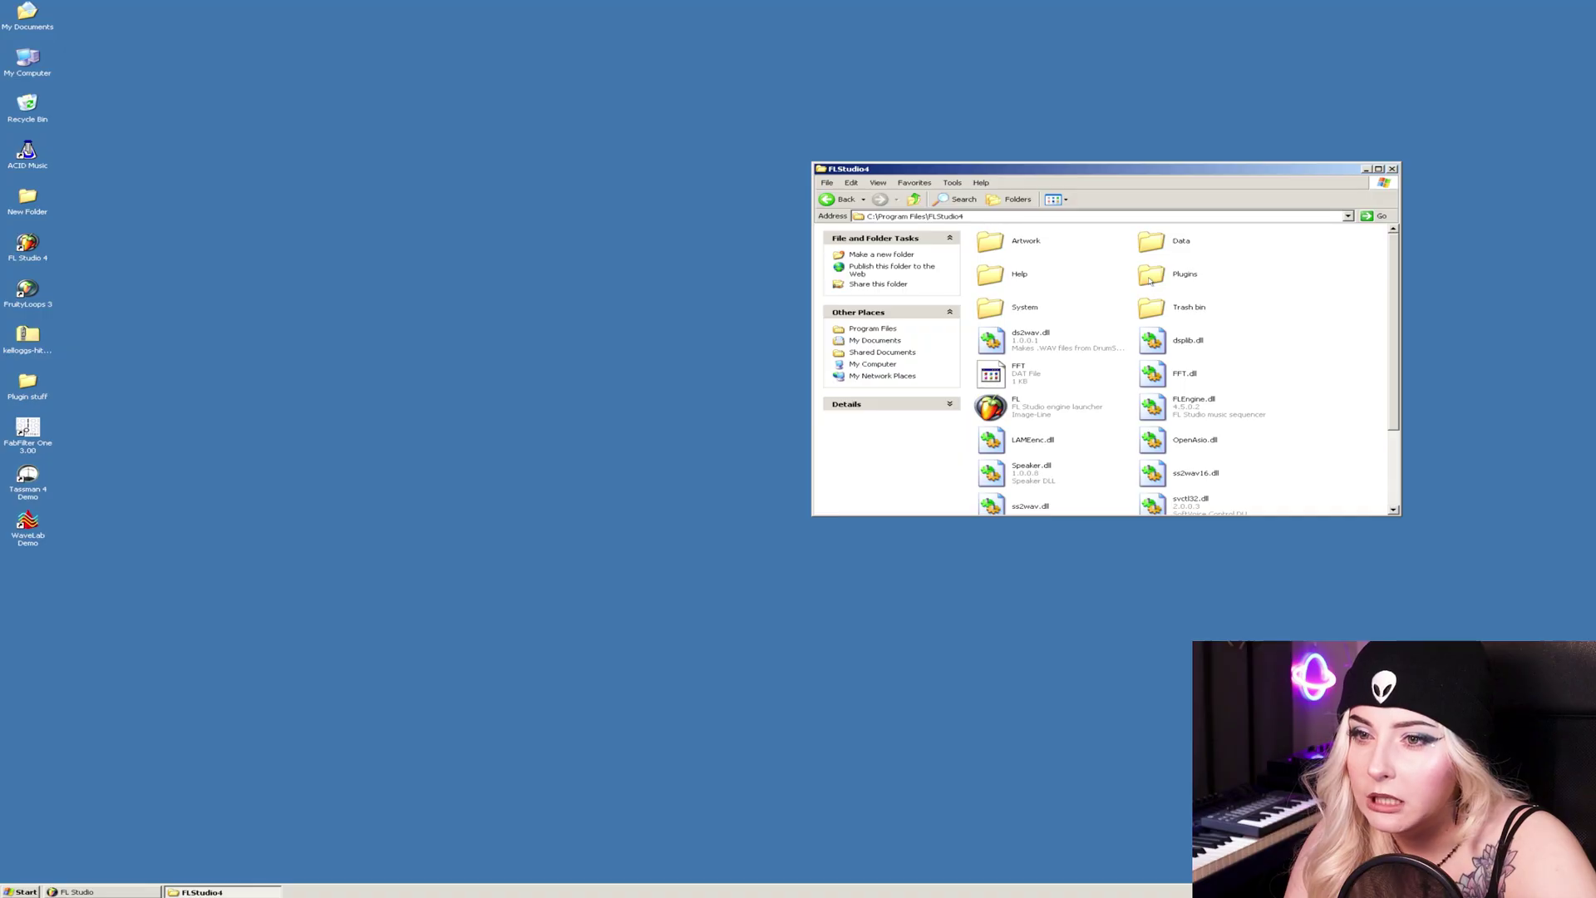
{"action": "double_click", "coordinate": [1152, 276]}
{"action": "double_click", "coordinate": [1152, 242]}
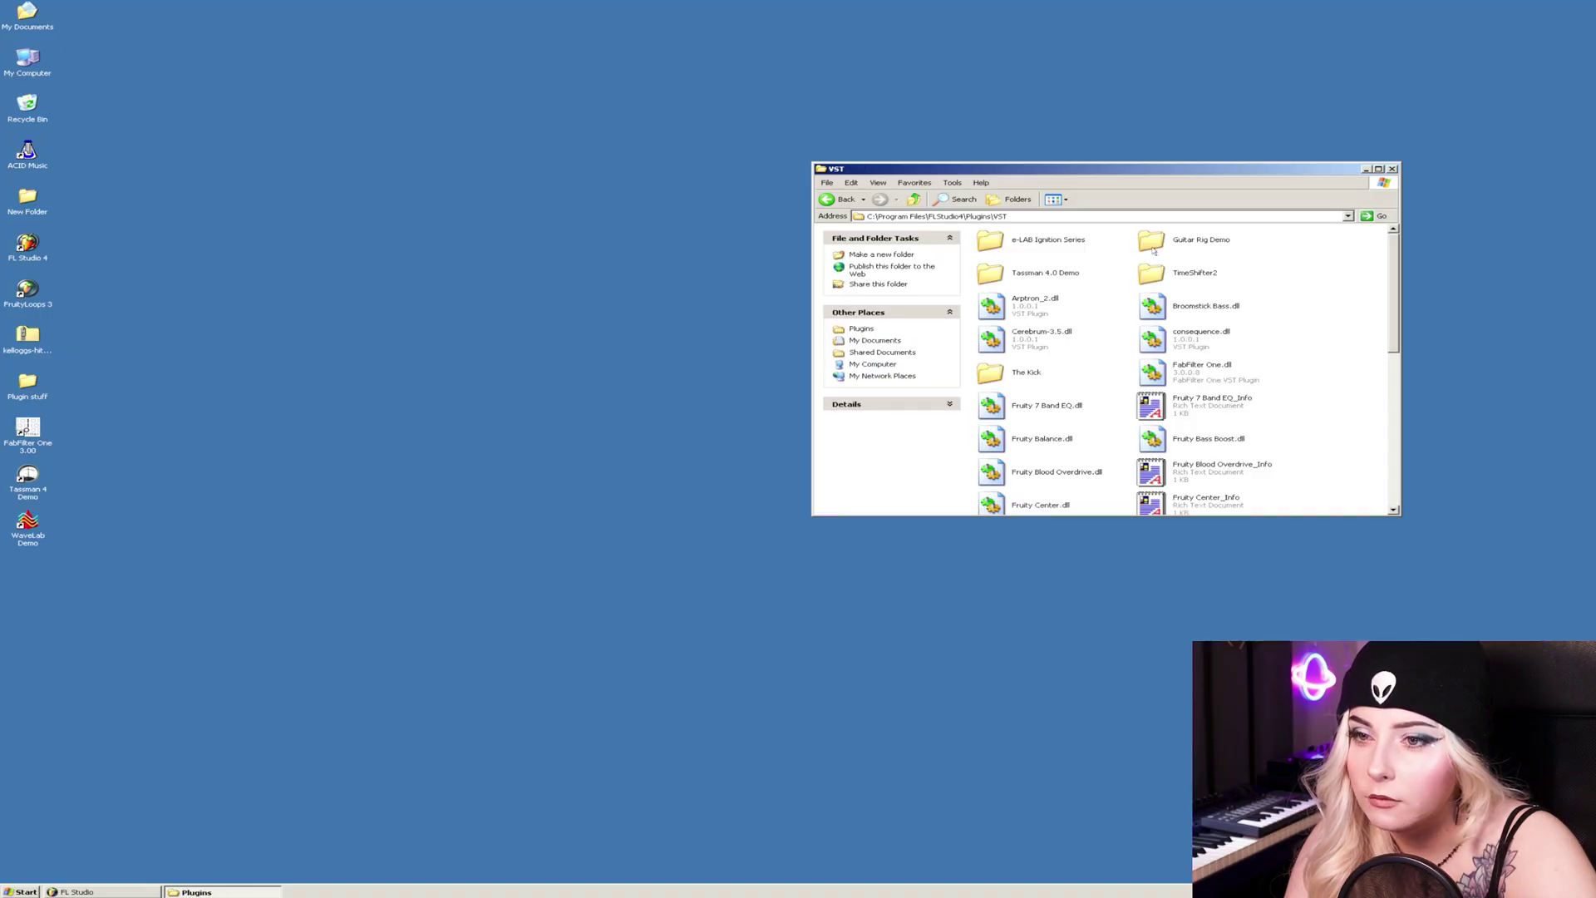
{"action": "right_click", "coordinate": [1328, 324]}
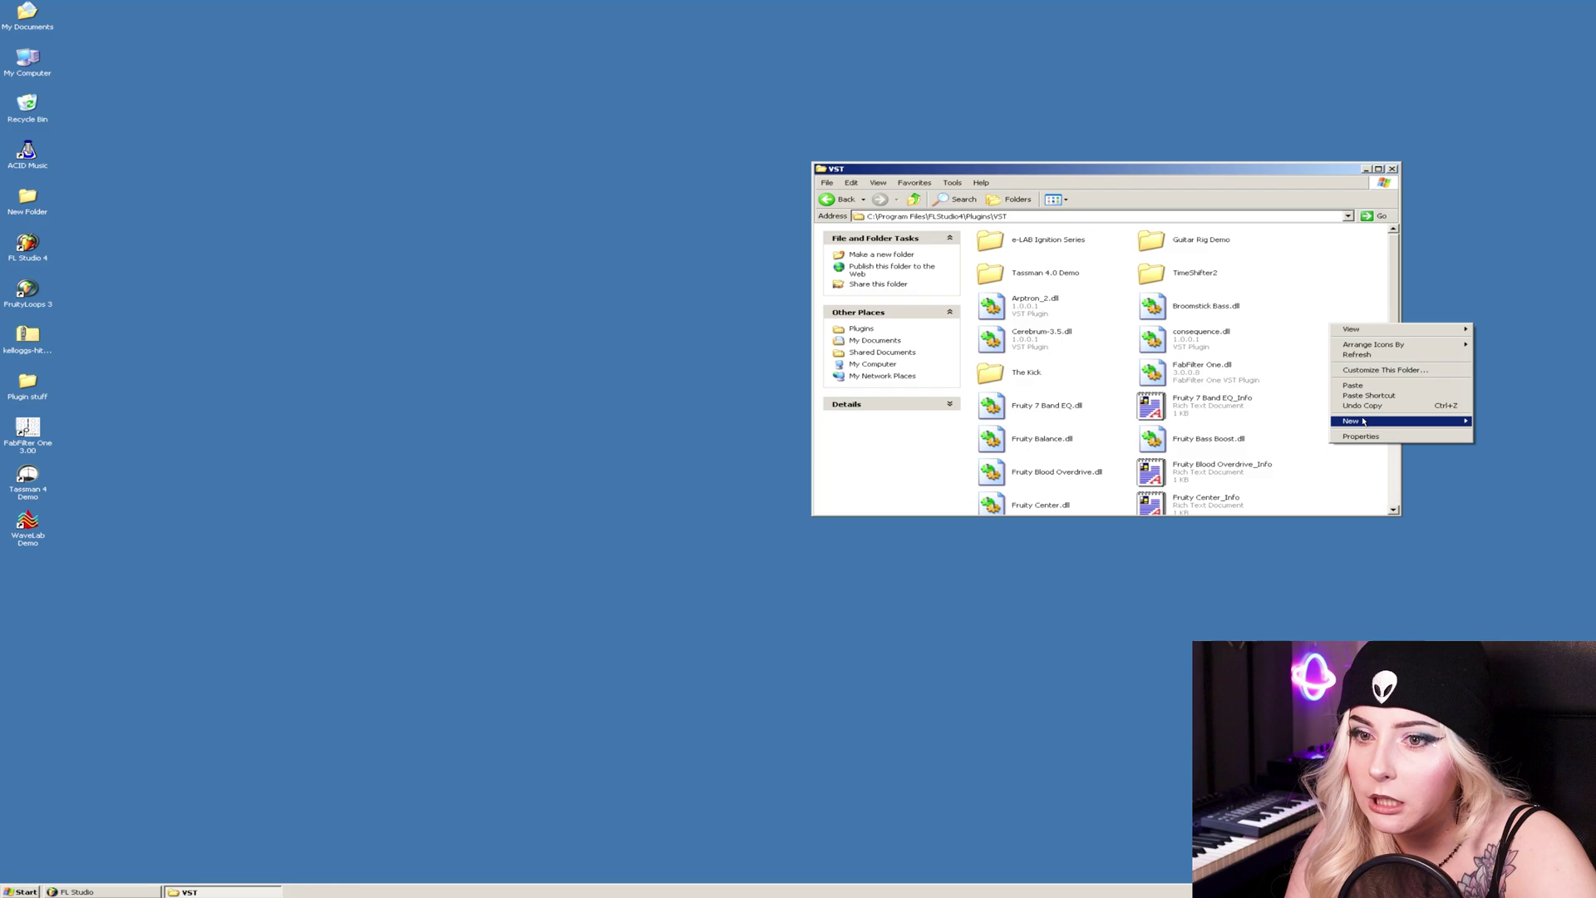
{"action": "left_click", "coordinate": [1353, 385]}
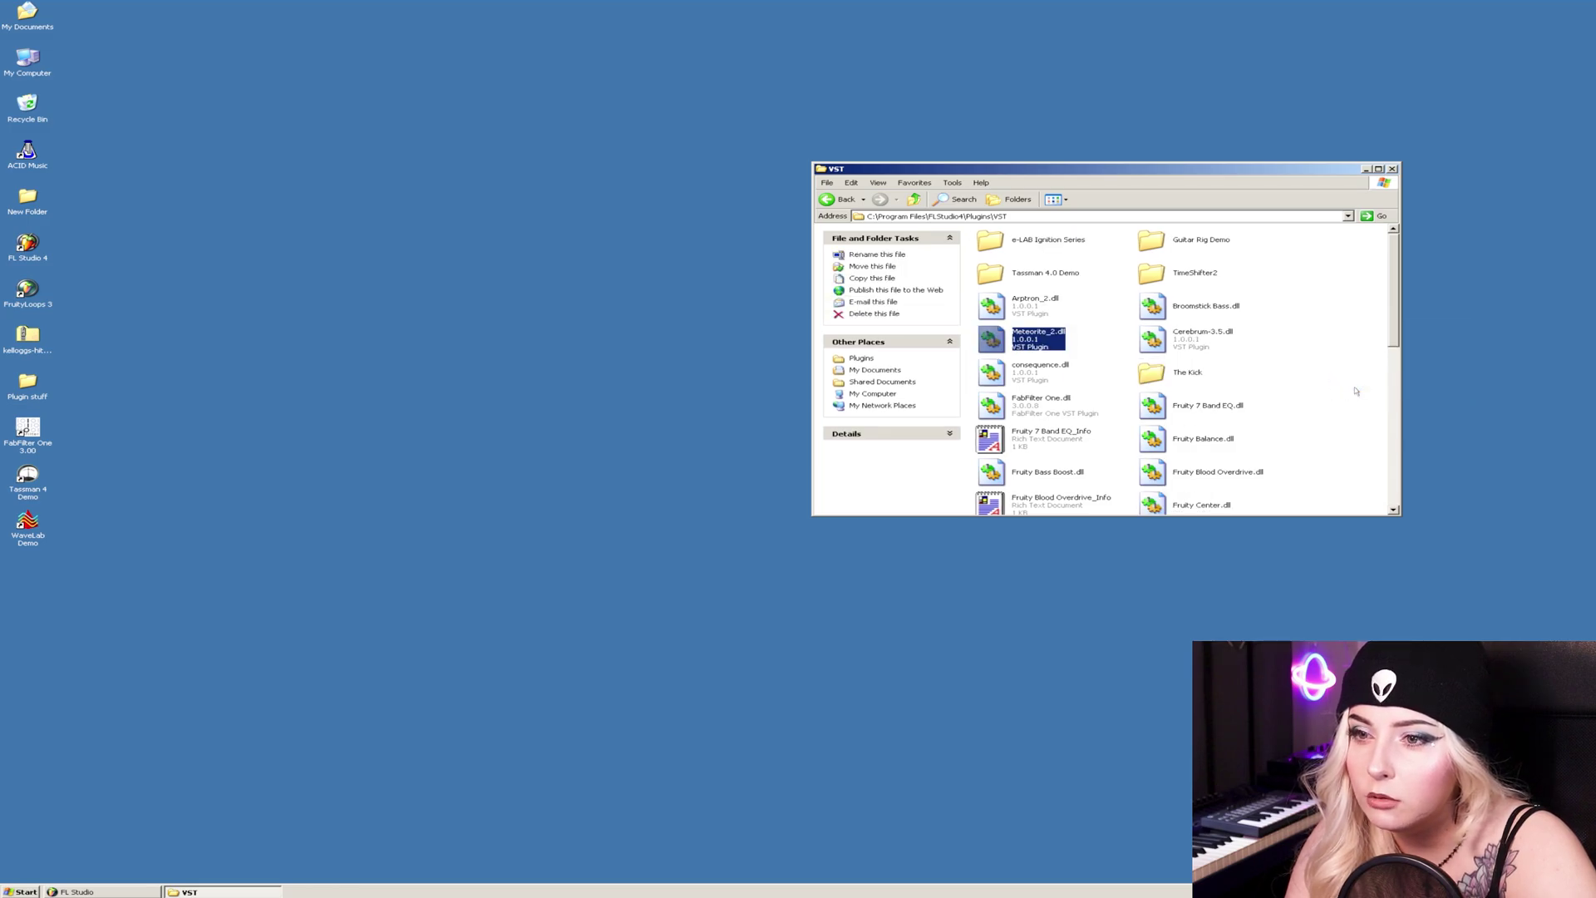
Switch to FL Studio, show the mixer beside the step sequencer and select mixer track FX 11.
{"action": "left_click", "coordinate": [76, 891]}
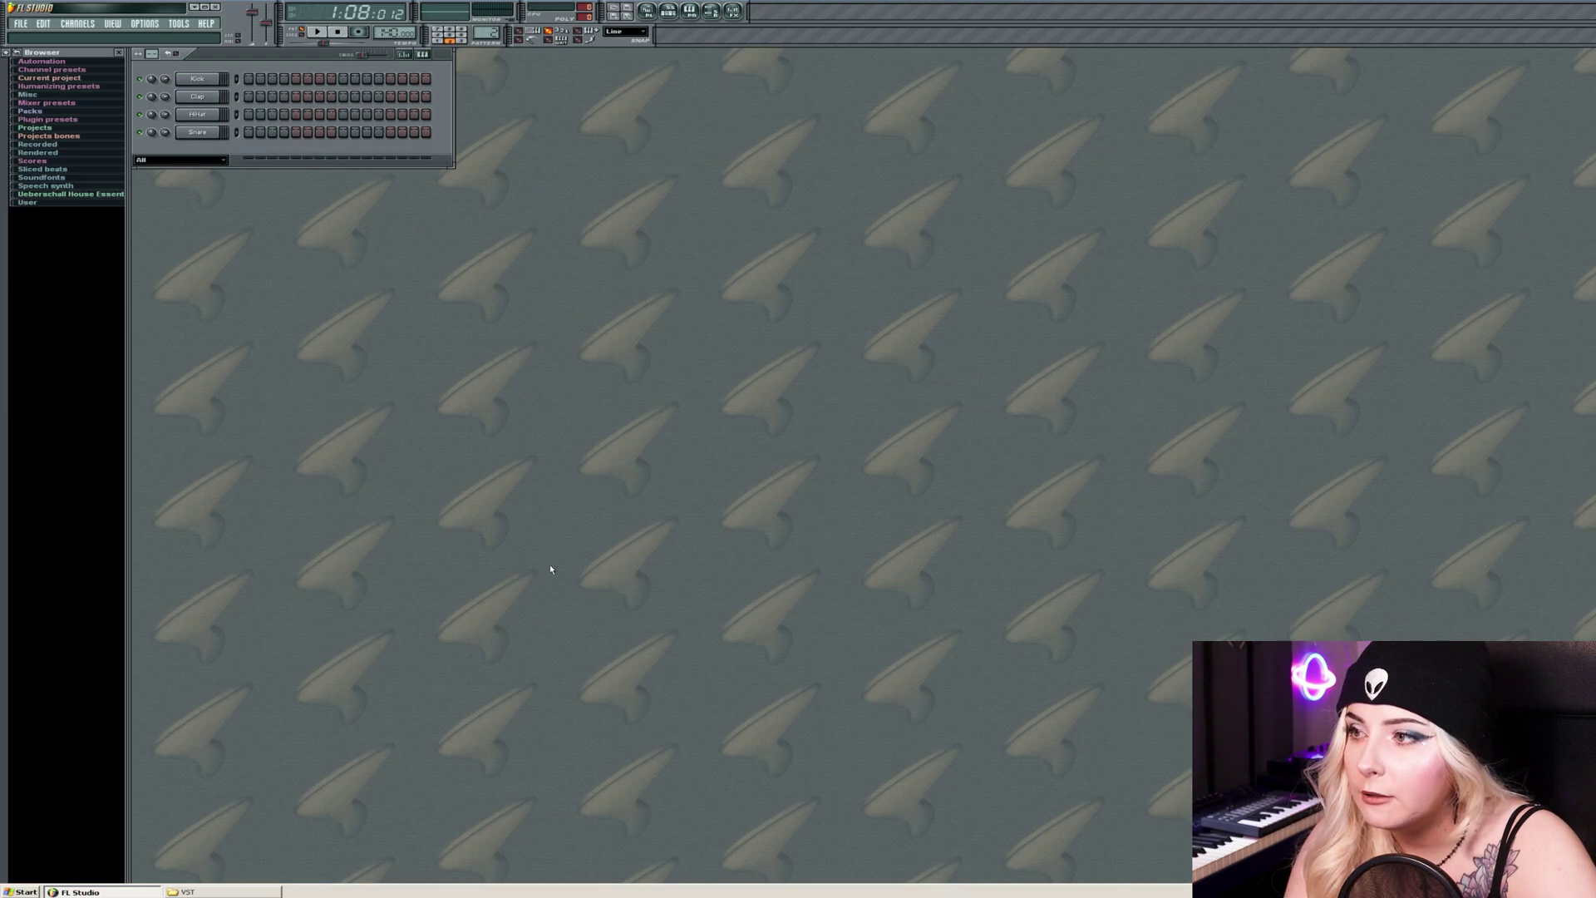
{"action": "left_click", "coordinate": [732, 11]}
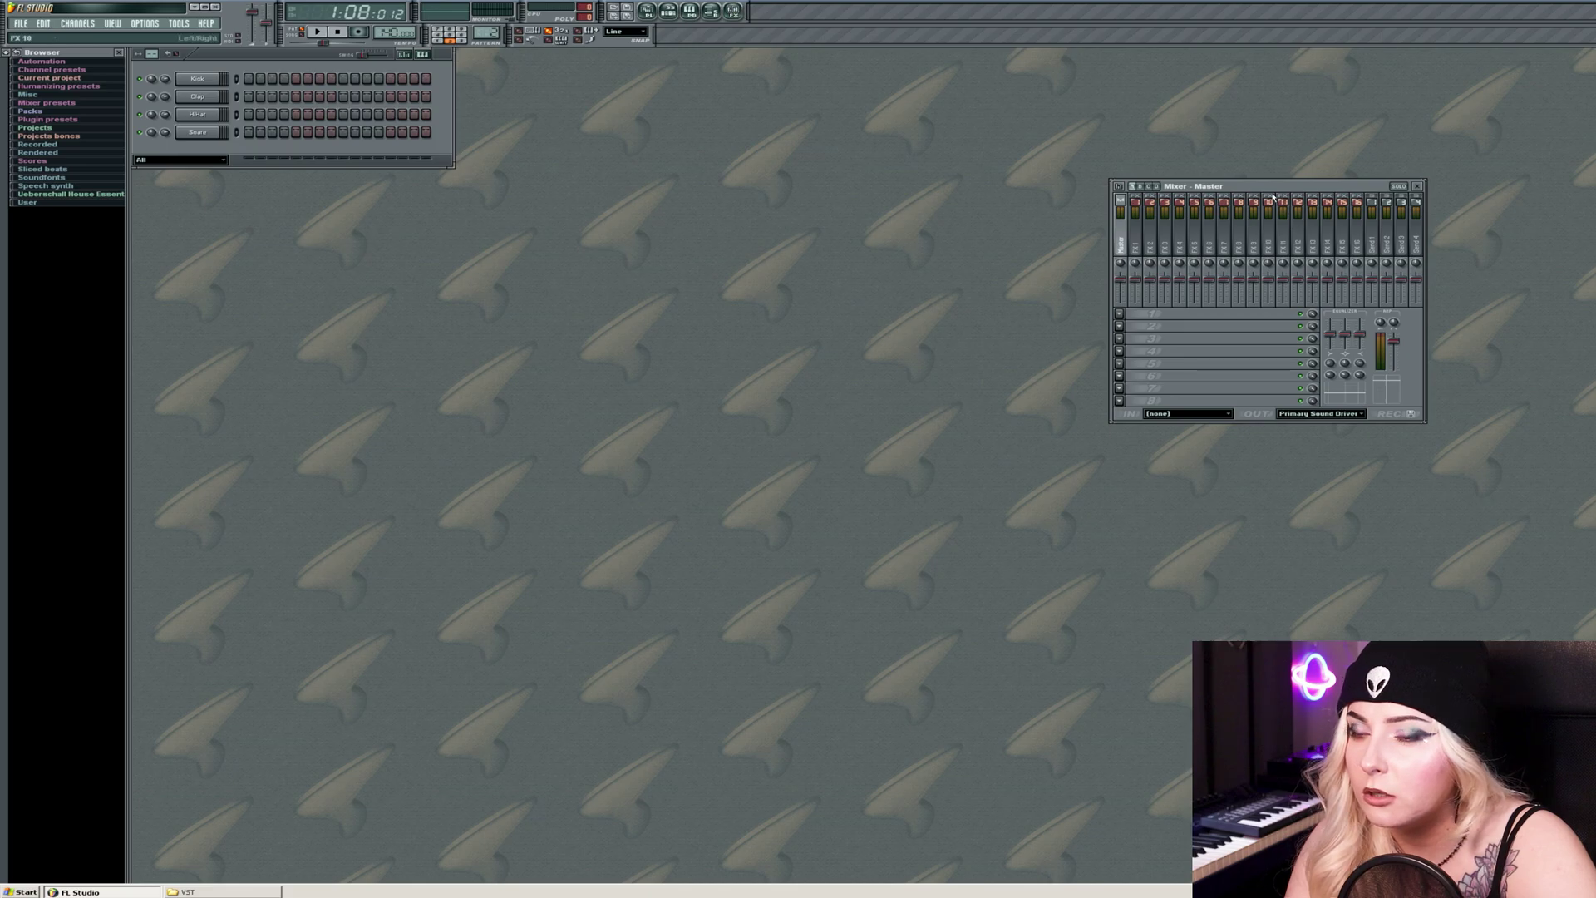
{"action": "left_click_drag", "start_coordinate": [1339, 192], "coordinate": [703, 112]}
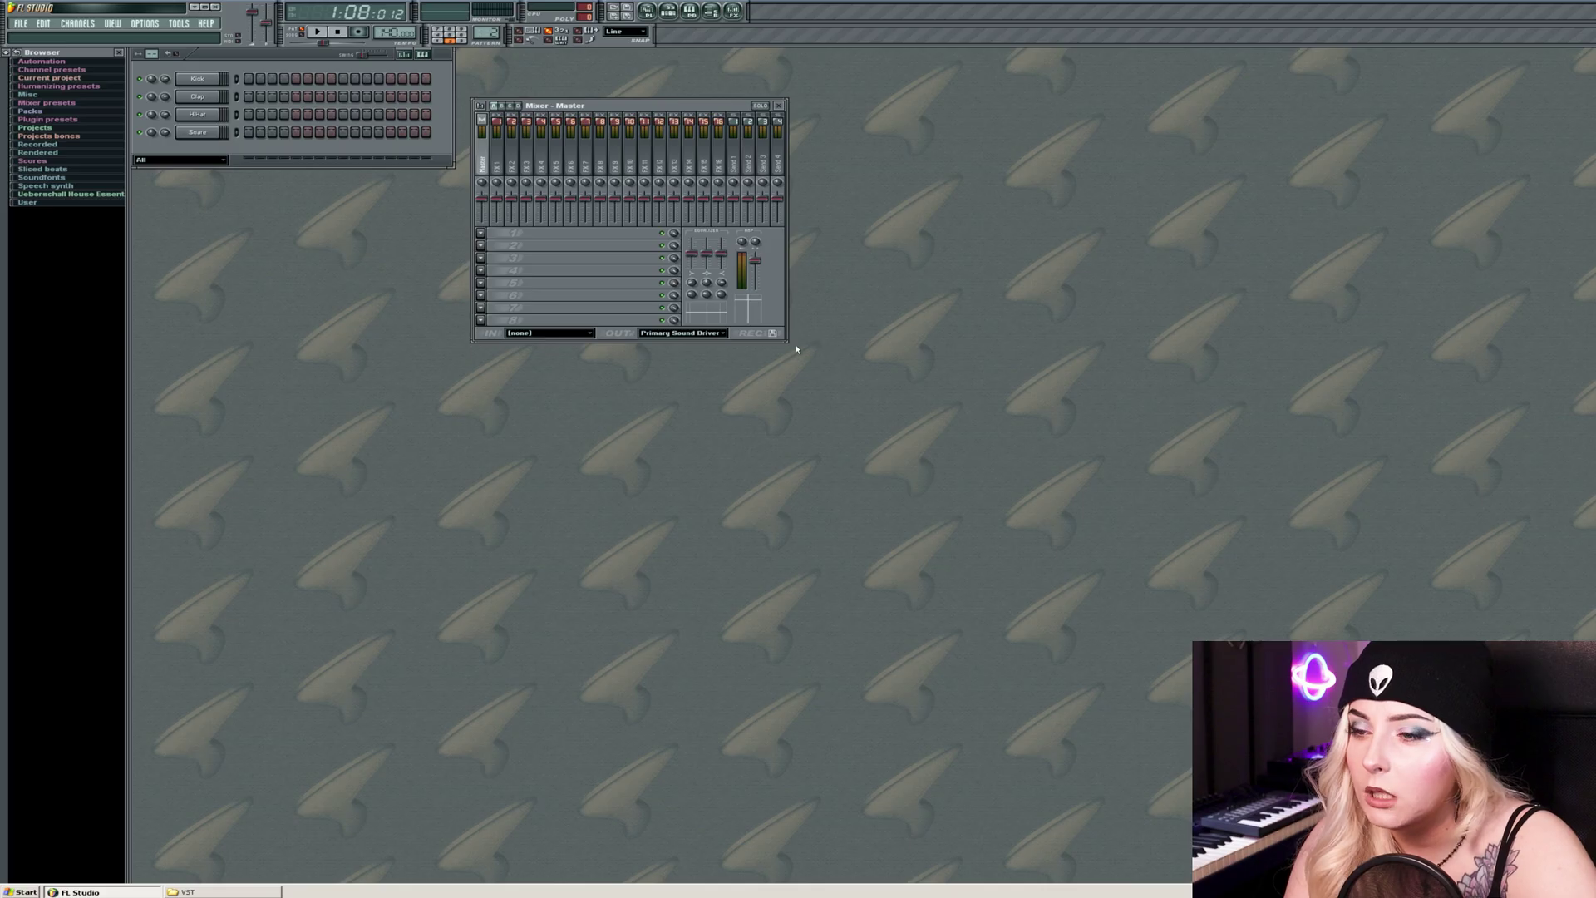
{"action": "left_click_drag", "start_coordinate": [691, 106], "coordinate": [716, 158]}
{"action": "left_click", "coordinate": [729, 225]}
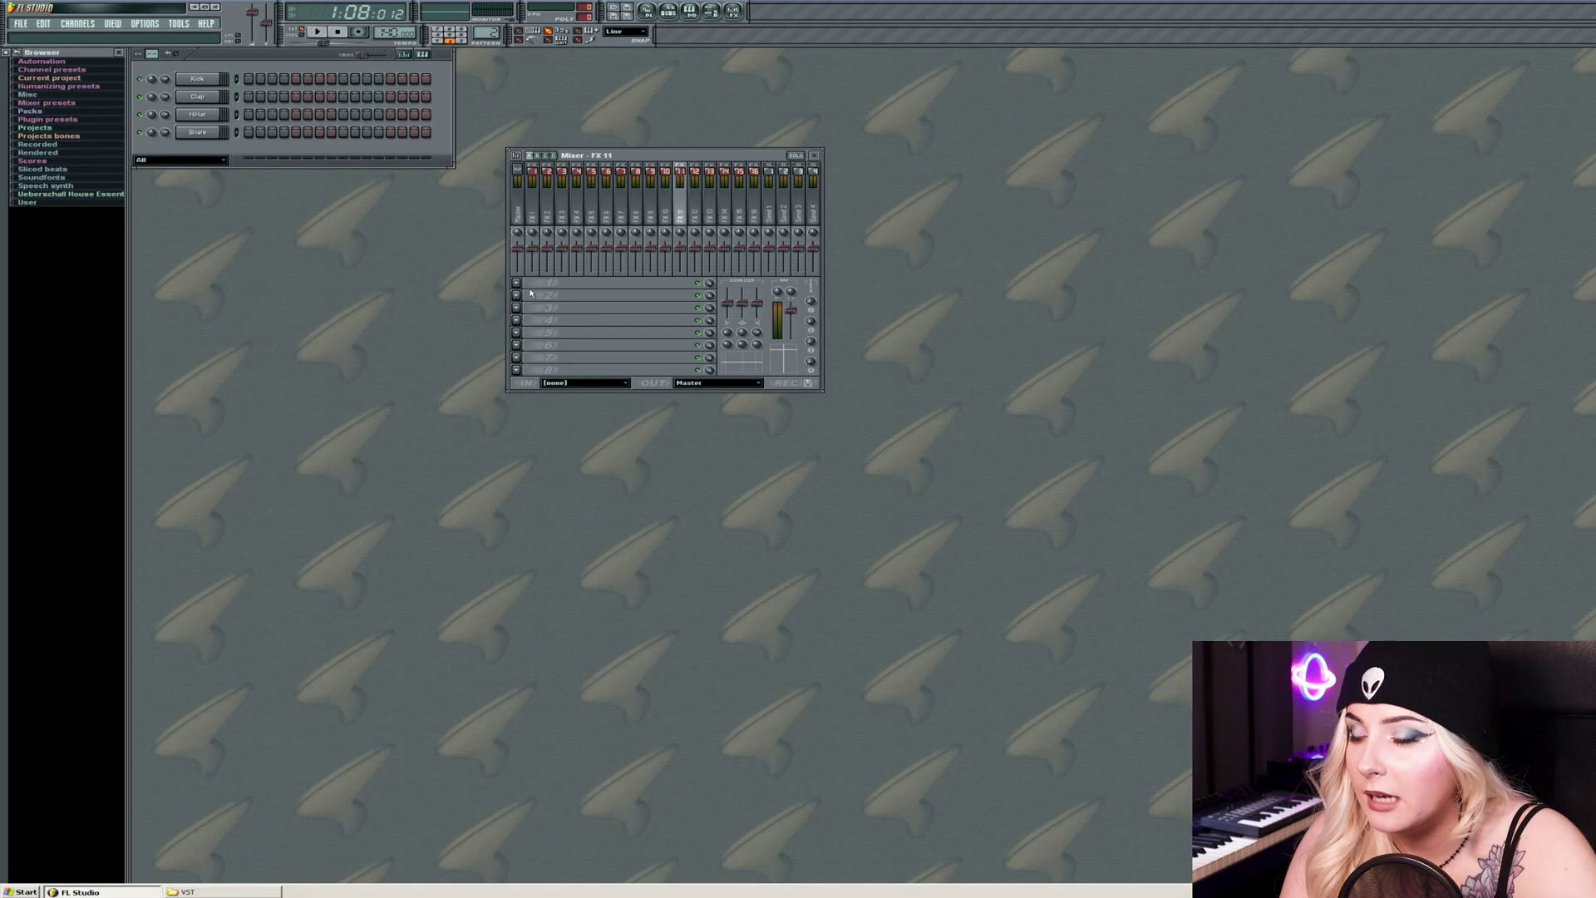
Refresh the effect plugin list with a fast scan from FX 11's first slot, then load Meteorite_2 on that track.
{"action": "left_click", "coordinate": [515, 282]}
{"action": "mouse_move", "coordinate": [535, 296]}
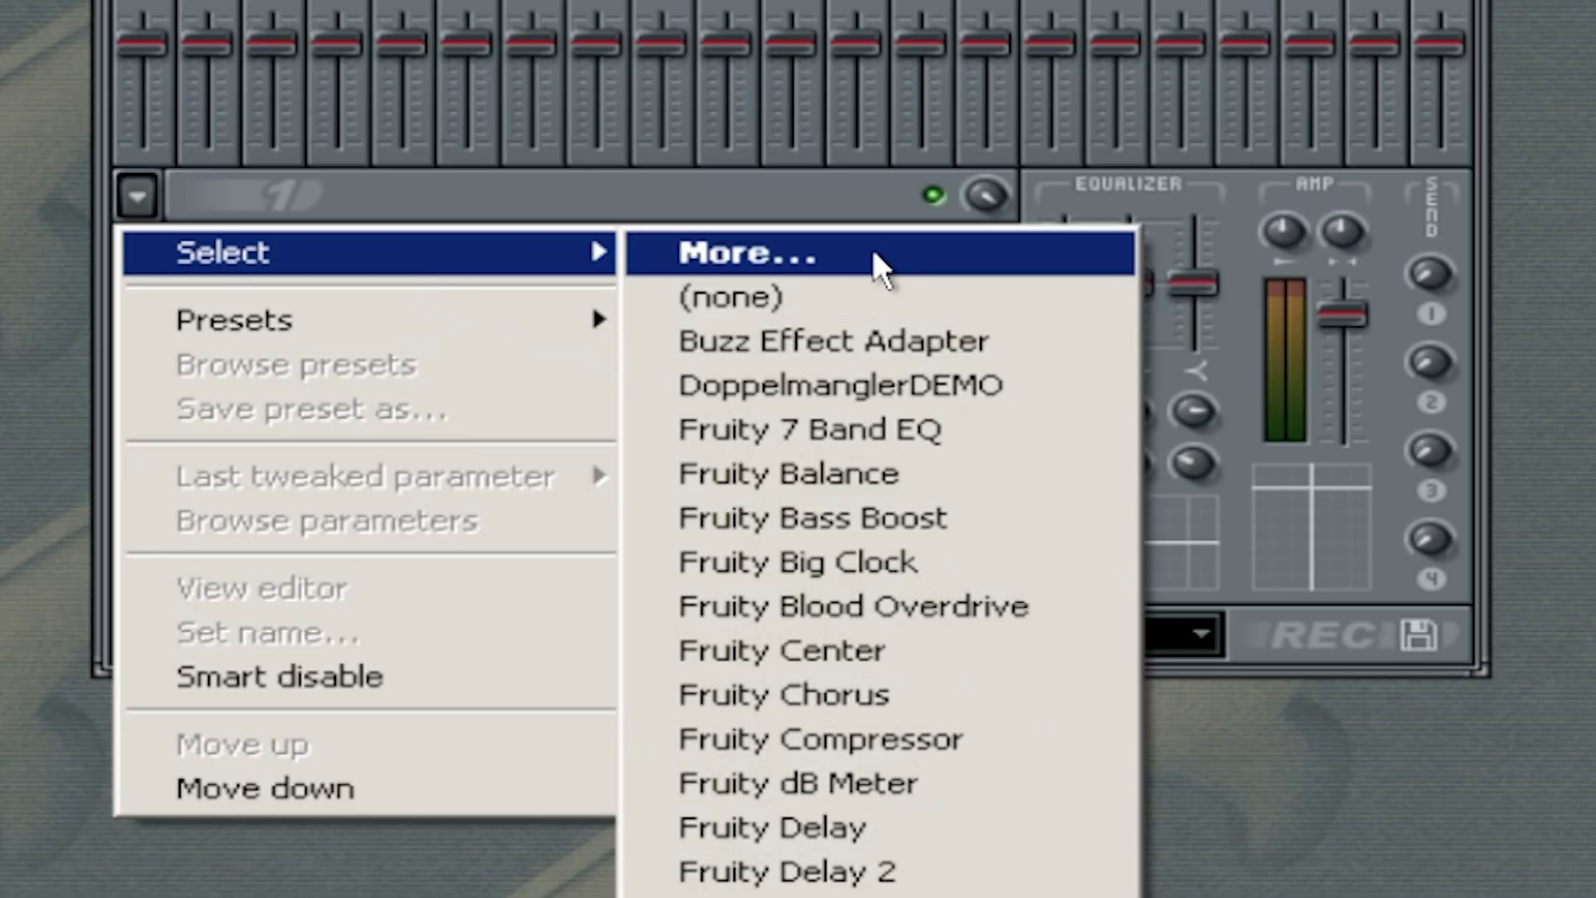
{"action": "left_click", "coordinate": [873, 252]}
{"action": "left_click", "coordinate": [935, 873]}
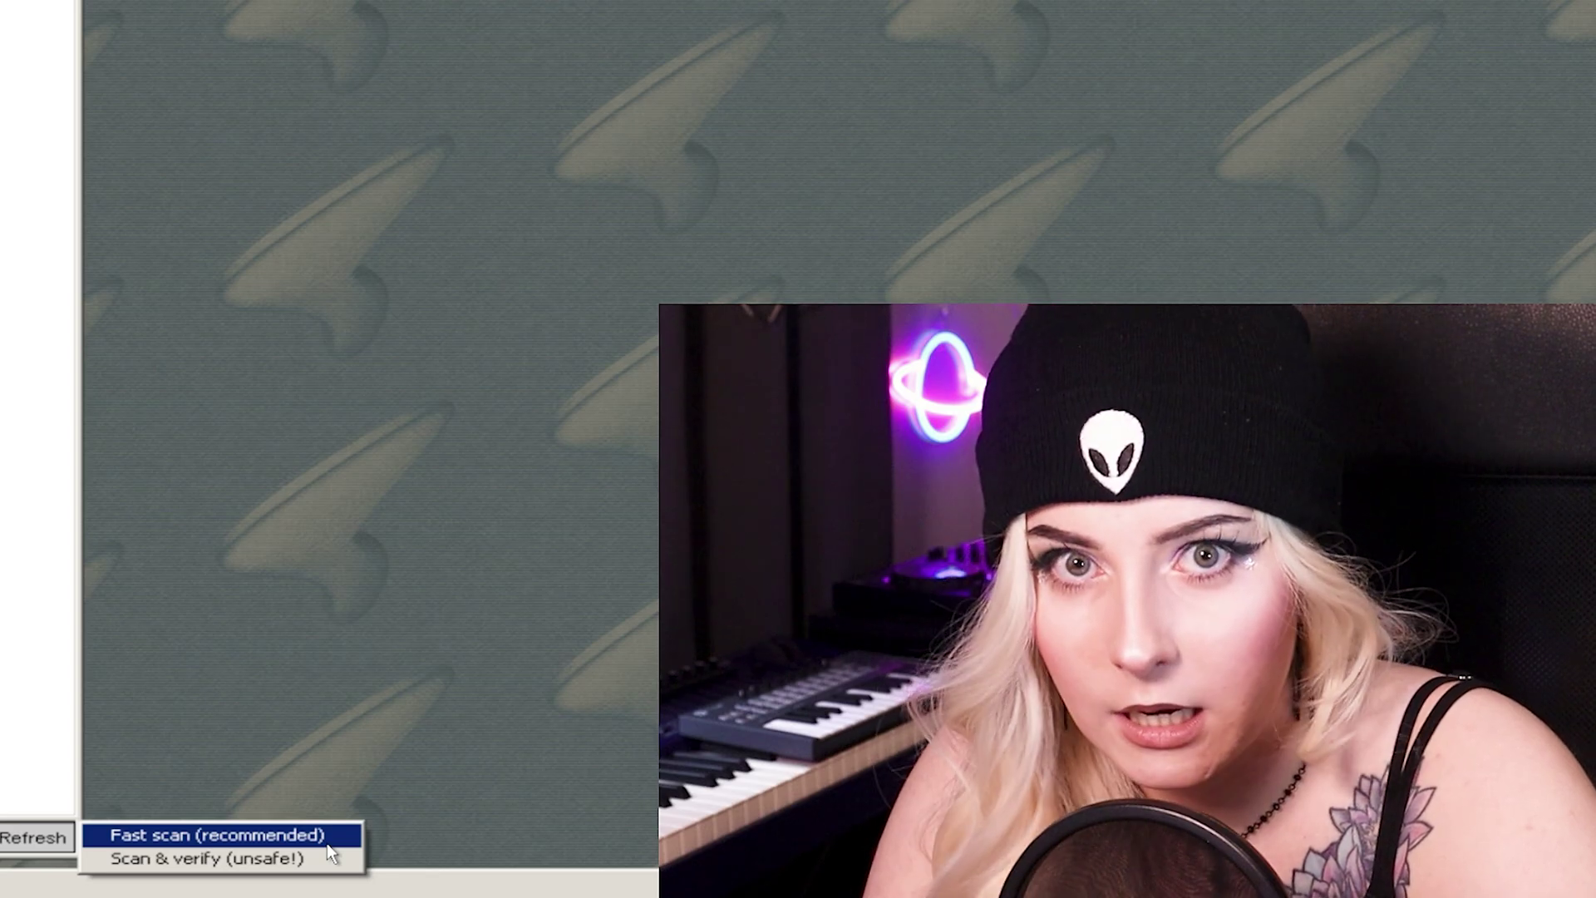
{"action": "left_click", "coordinate": [1052, 870]}
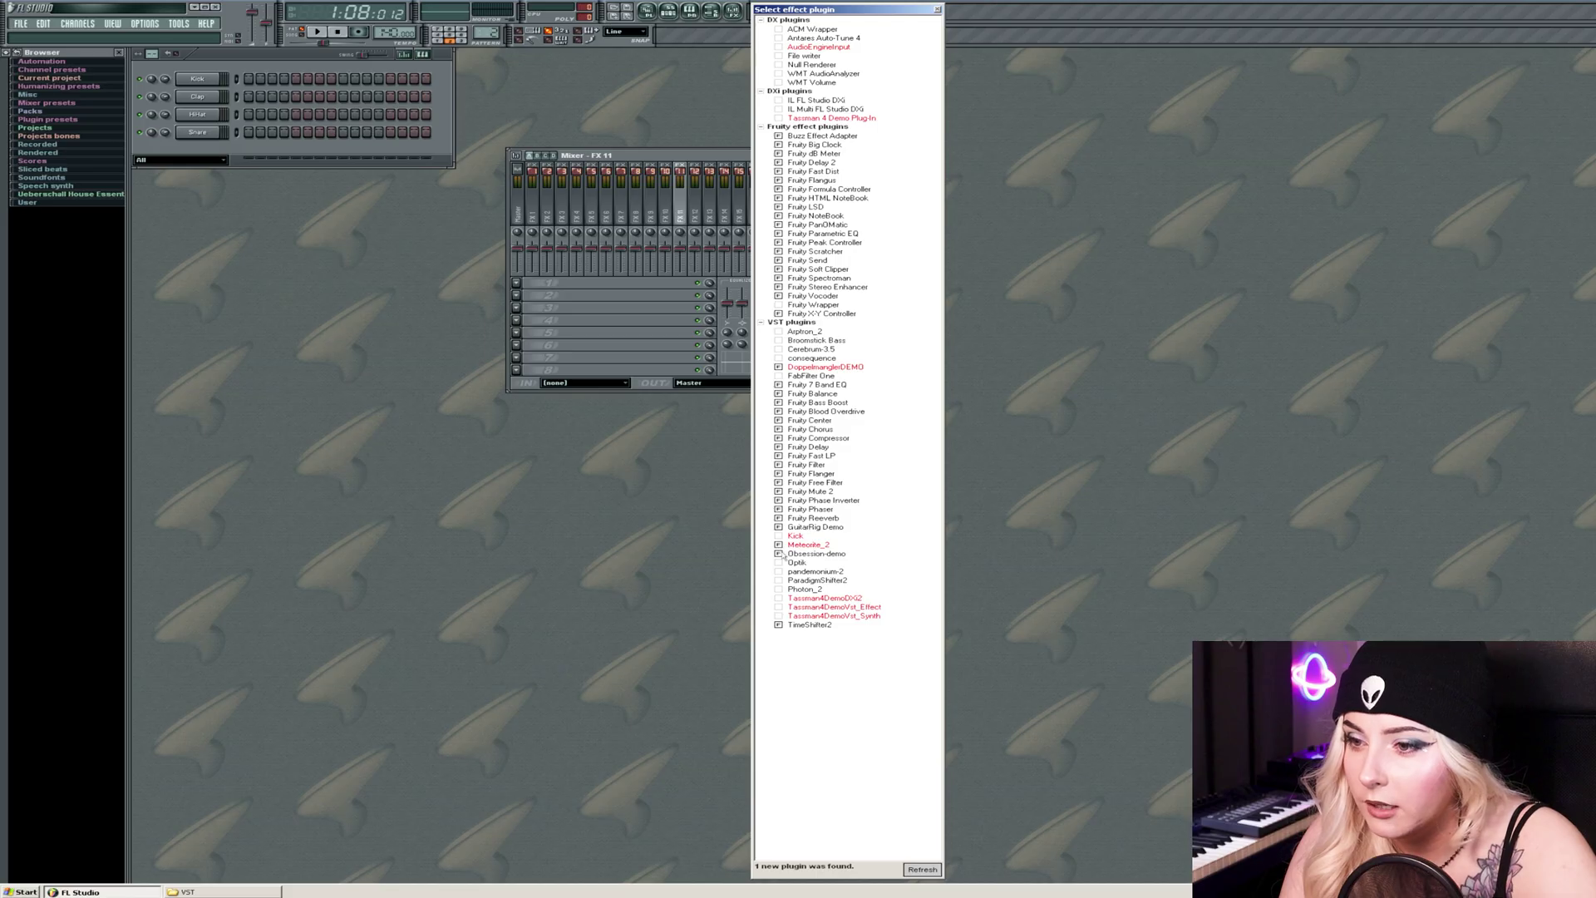
{"action": "left_click", "coordinate": [938, 10]}
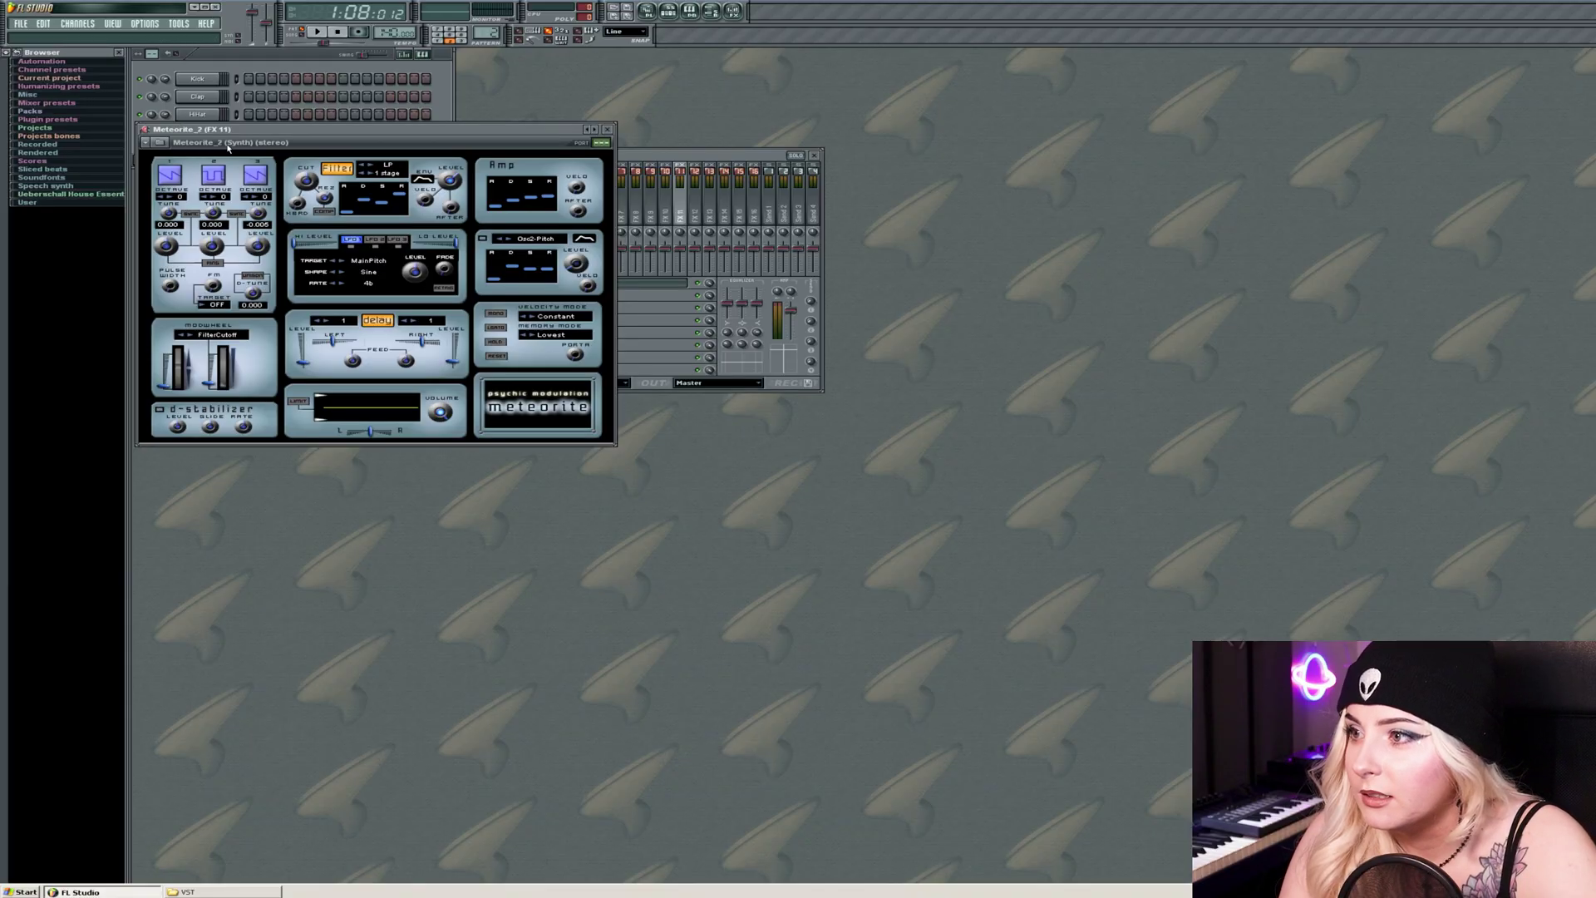
{"action": "left_click_drag", "start_coordinate": [190, 147], "coordinate": [368, 199]}
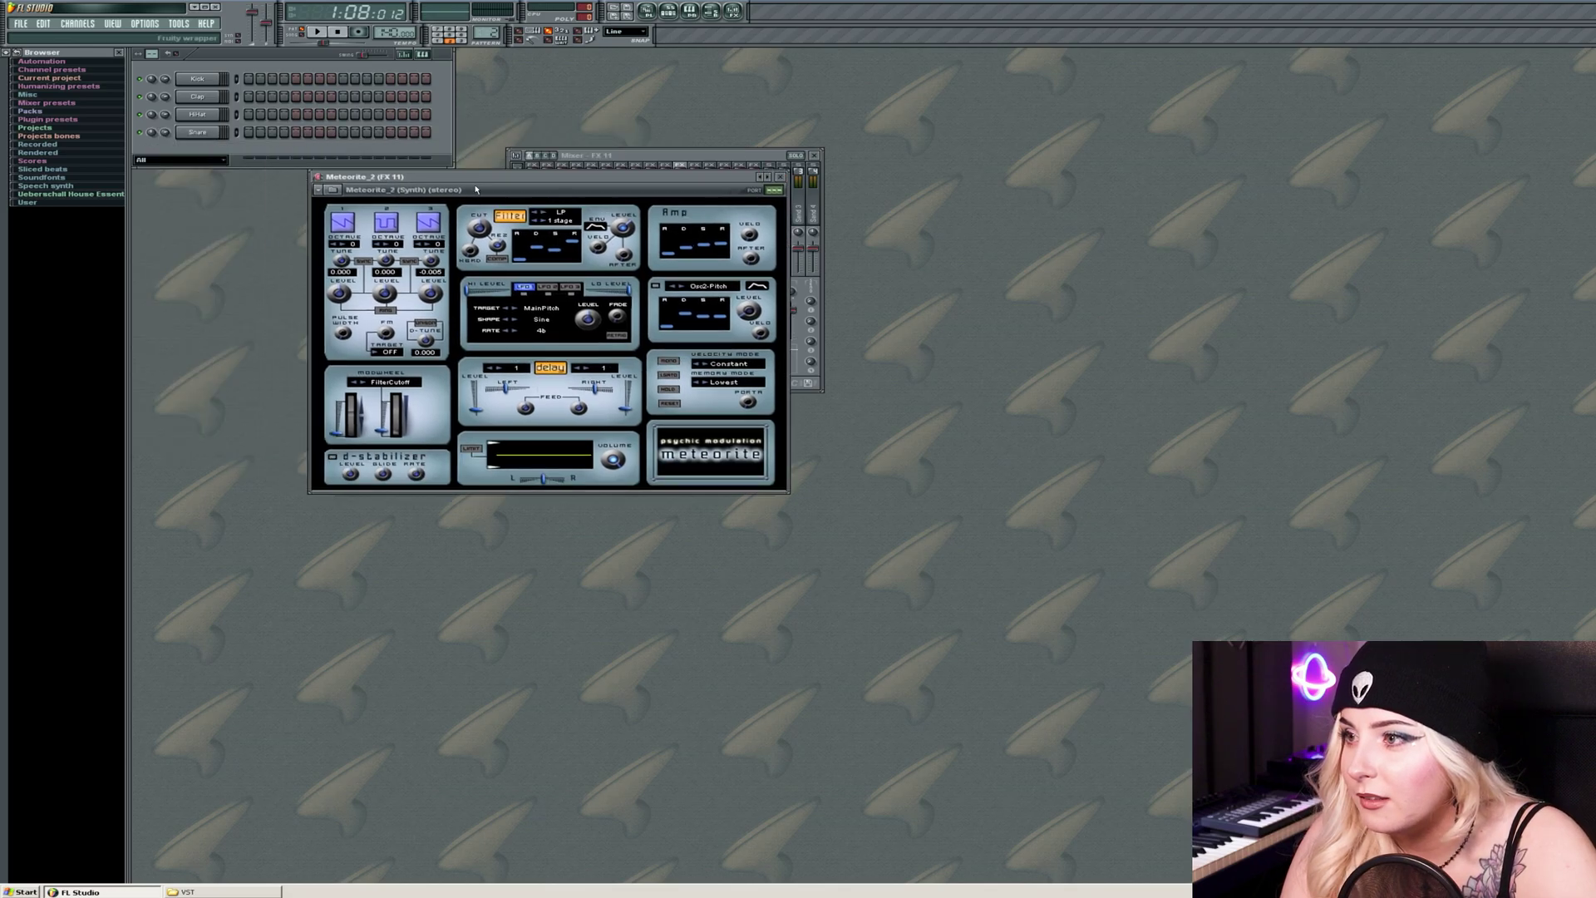
Add Meteorite_2 as a new instrument channel and audition it on the channel's test keyboard.
{"action": "left_click", "coordinate": [76, 23]}
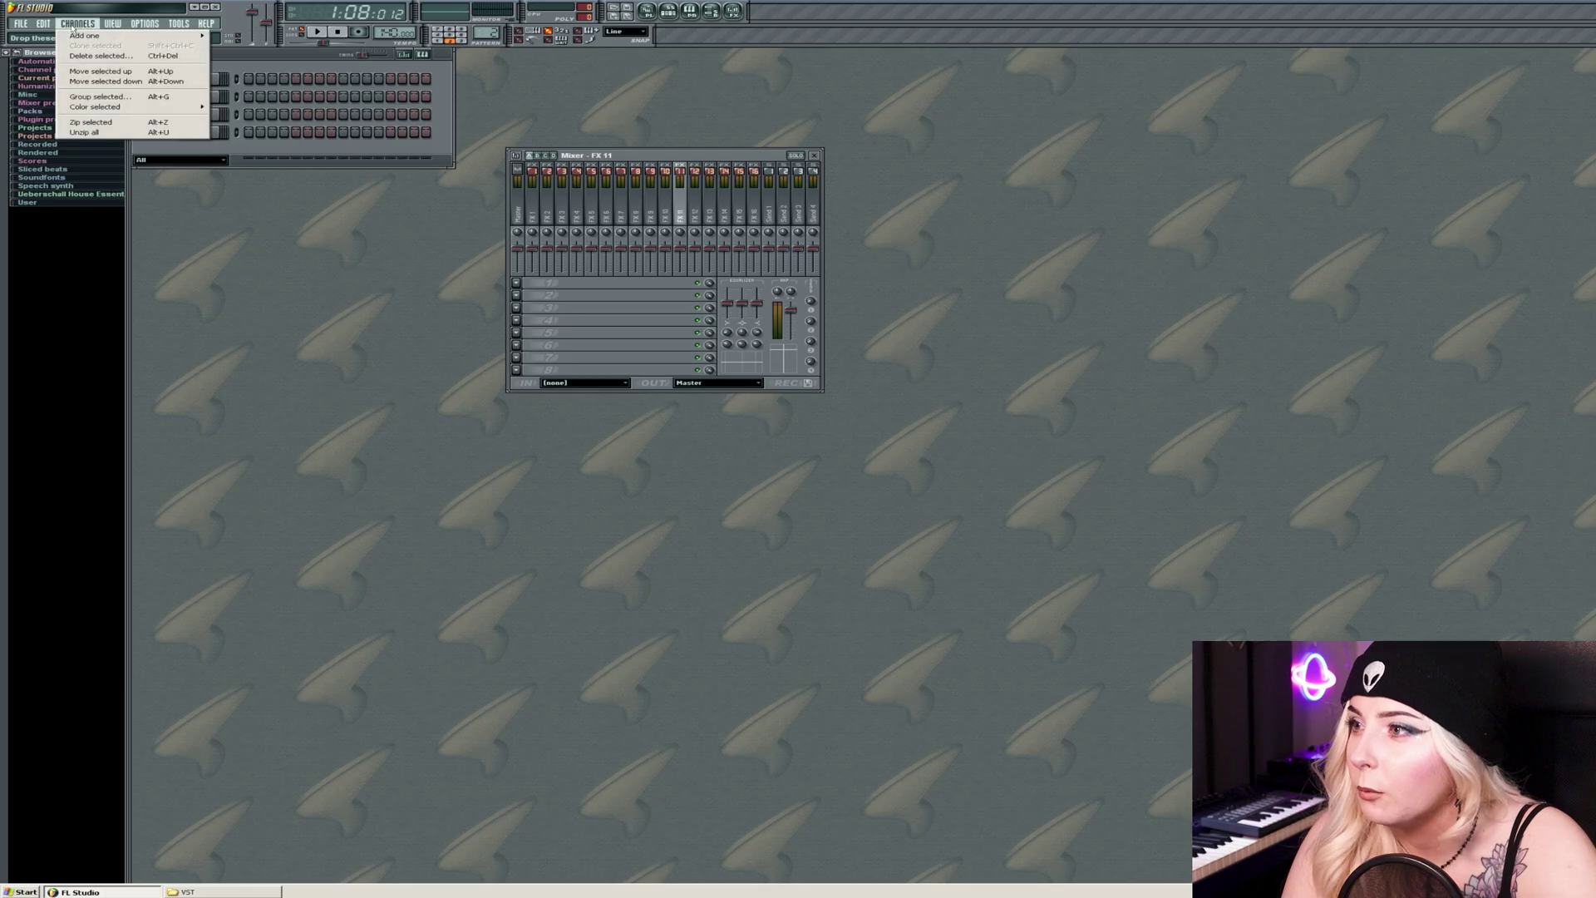
{"action": "mouse_move", "coordinate": [76, 34]}
{"action": "left_click", "coordinate": [268, 41]}
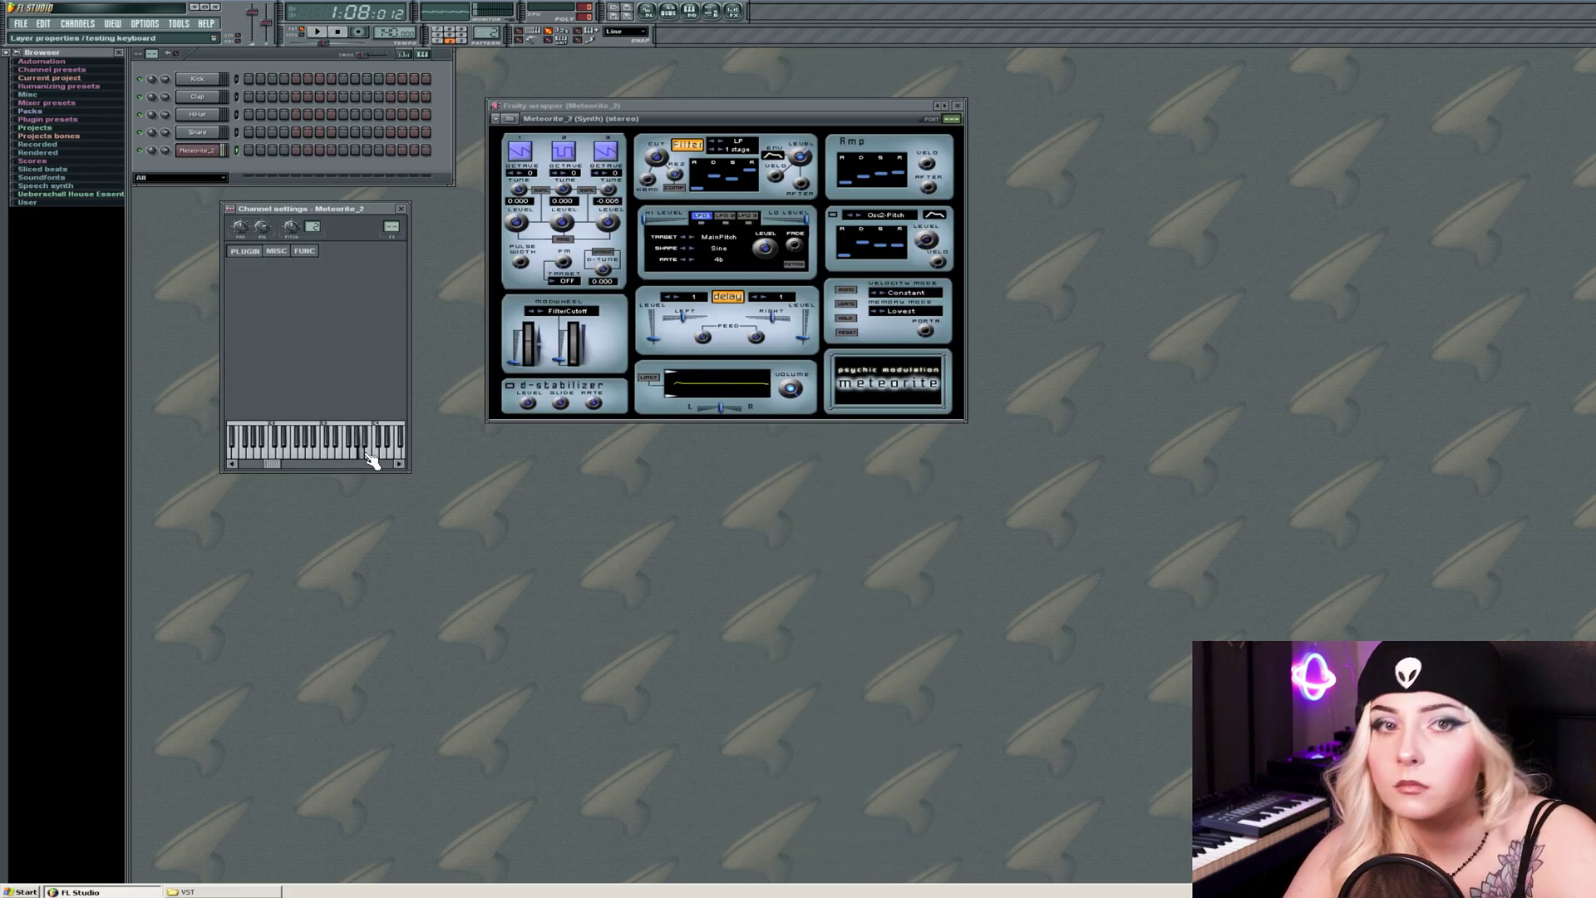
{"action": "scroll", "coordinate": [313, 455], "scroll_direction": "down", "scroll_amount": 3}
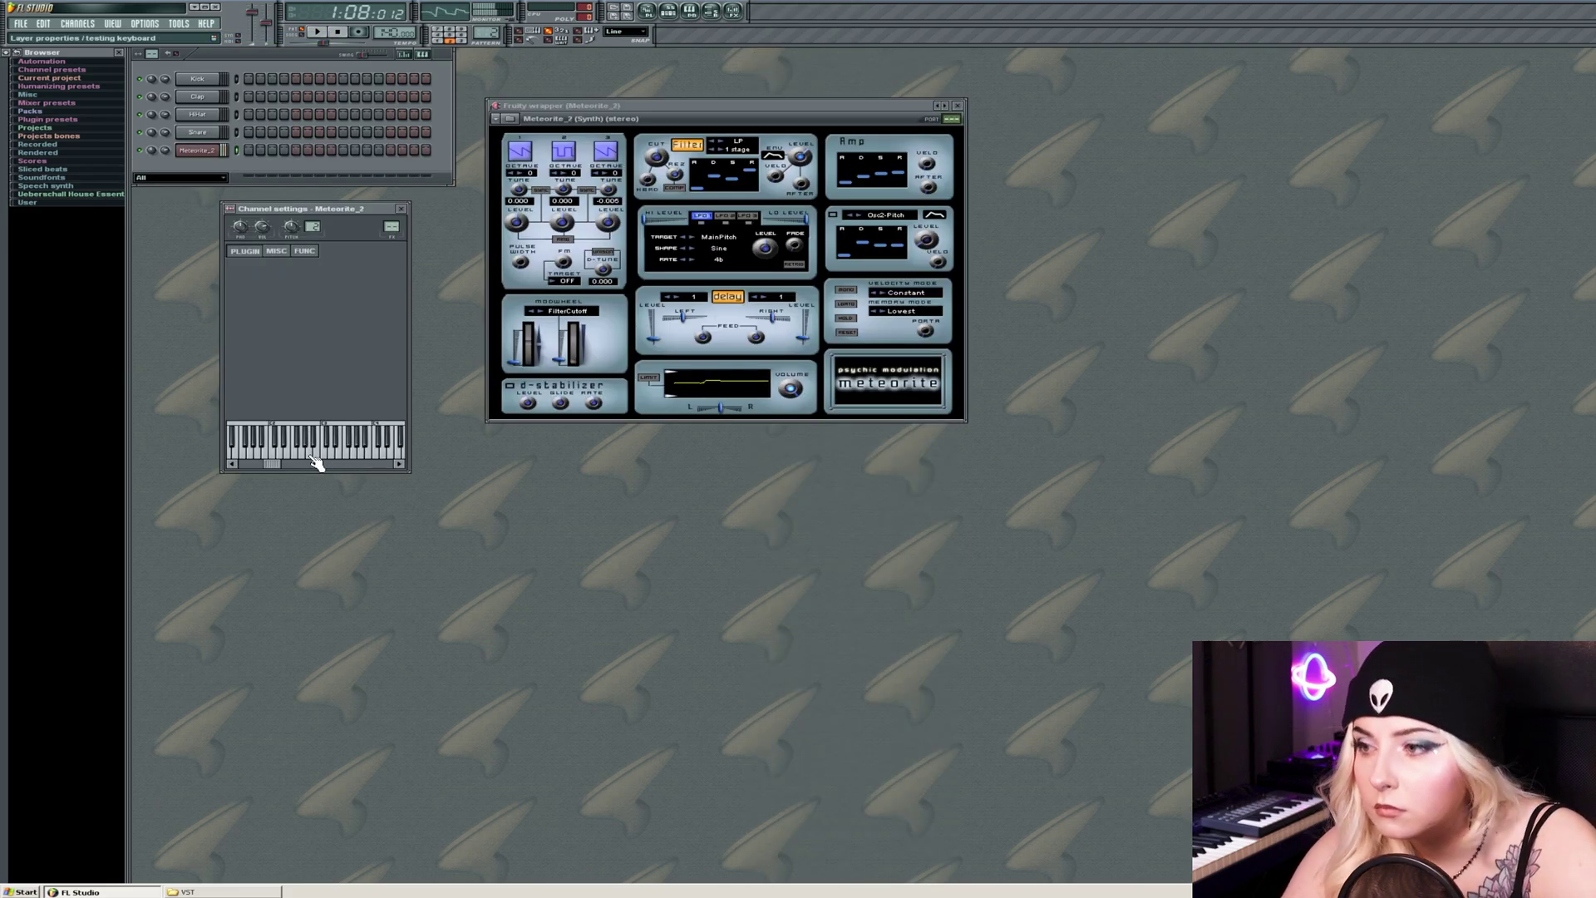
Expand the Ueberschall House Essentials sample folder in the browser.
{"action": "left_click", "coordinate": [72, 194]}
{"action": "left_click", "coordinate": [73, 203]}
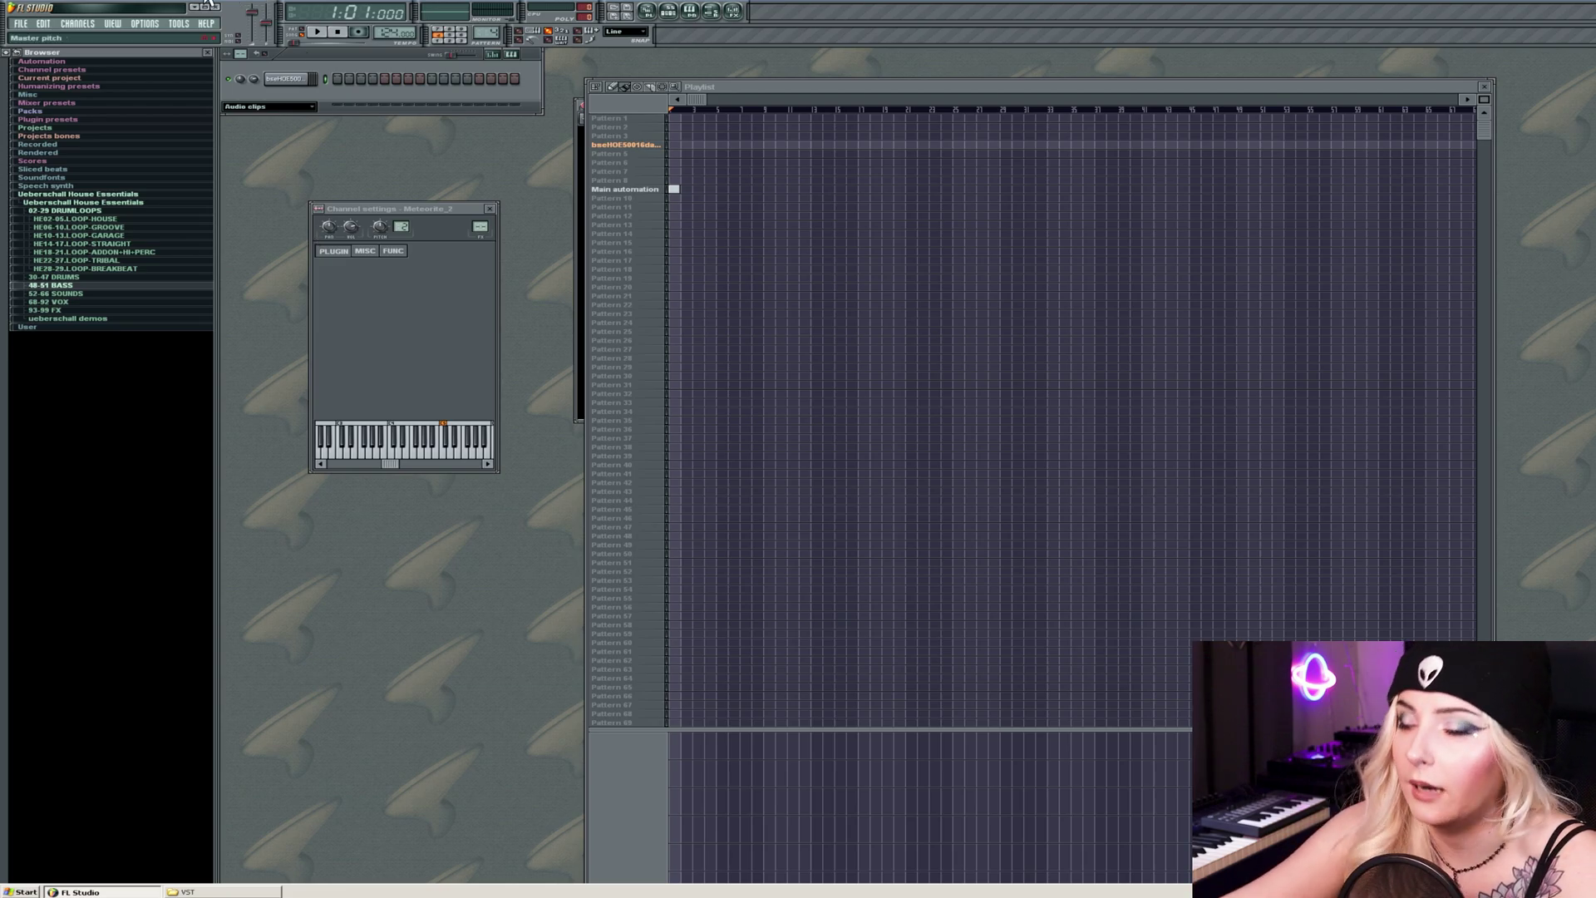
Add a Kick plugin channel, reposition the plugin's window and lower its Click slider.
{"action": "left_click", "coordinate": [77, 23]}
{"action": "mouse_move", "coordinate": [125, 35]}
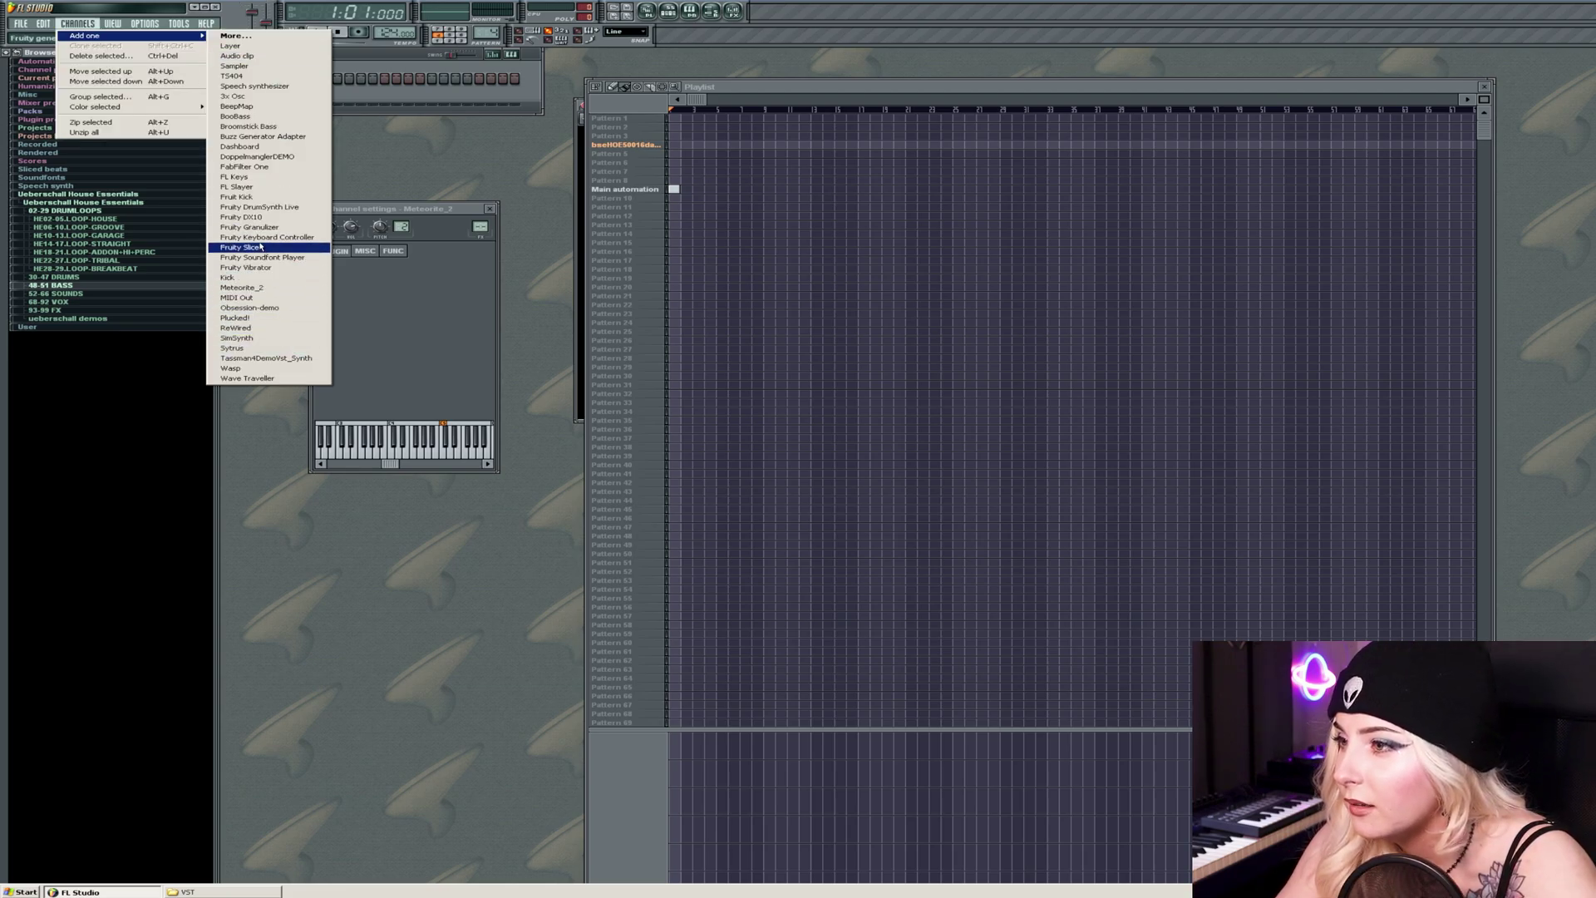
{"action": "left_click", "coordinate": [246, 277]}
{"action": "left_click_drag", "start_coordinate": [348, 132], "coordinate": [421, 208]}
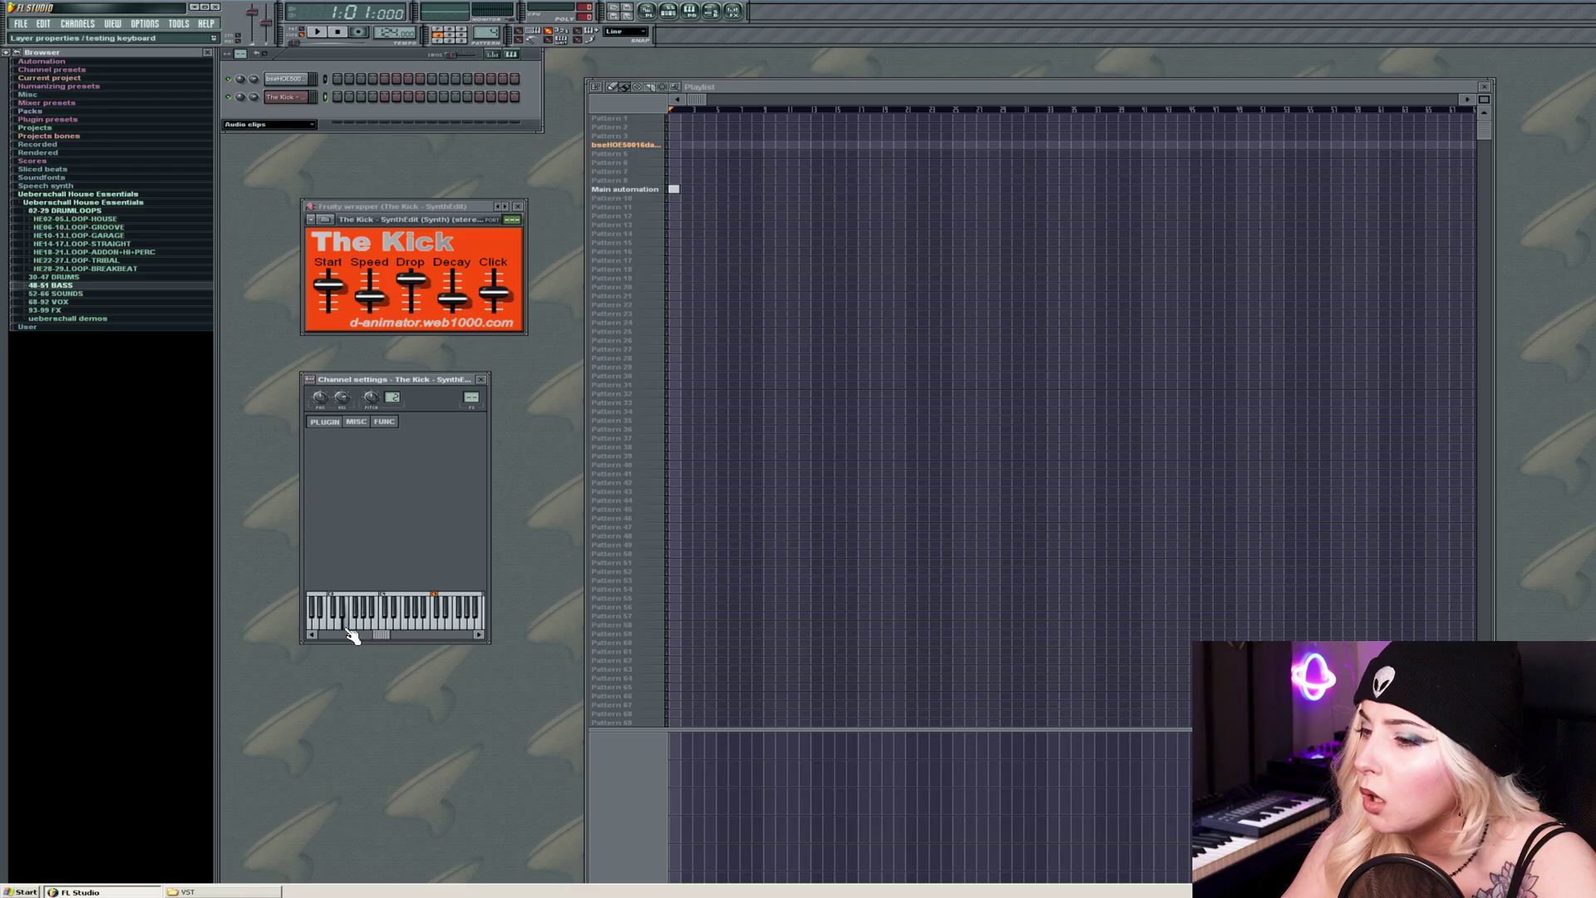
{"action": "left_click_drag", "start_coordinate": [410, 287], "coordinate": [411, 293]}
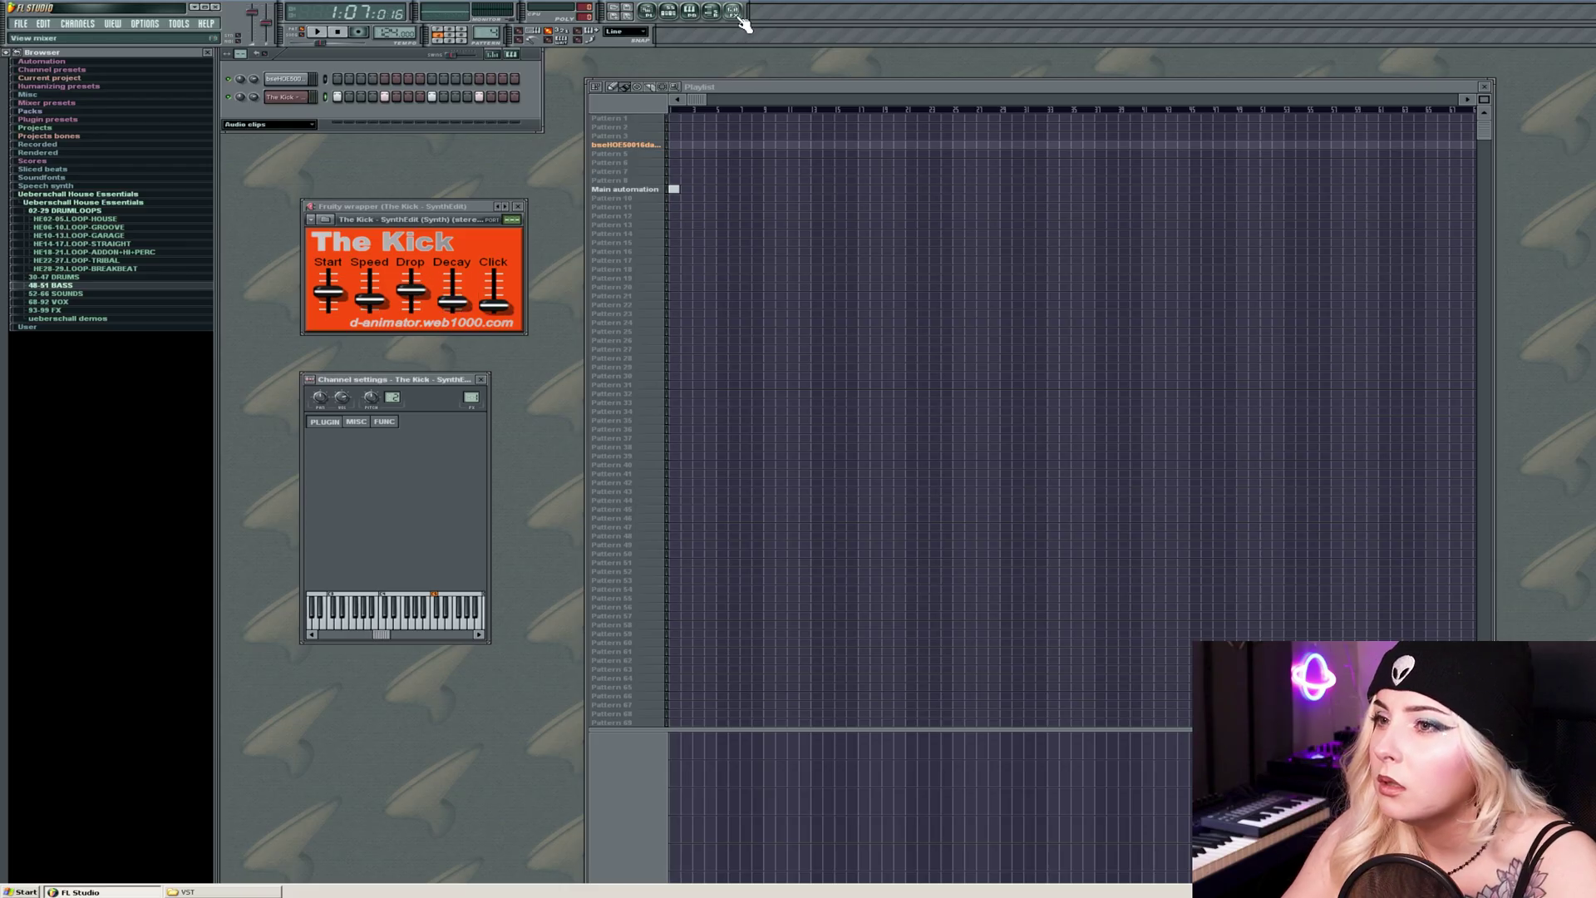
Load Fruity Blood Overdrive in the first effect slot of mixer track FX 1 and lower its PreAmp to 0.125.
{"action": "left_click", "coordinate": [733, 12]}
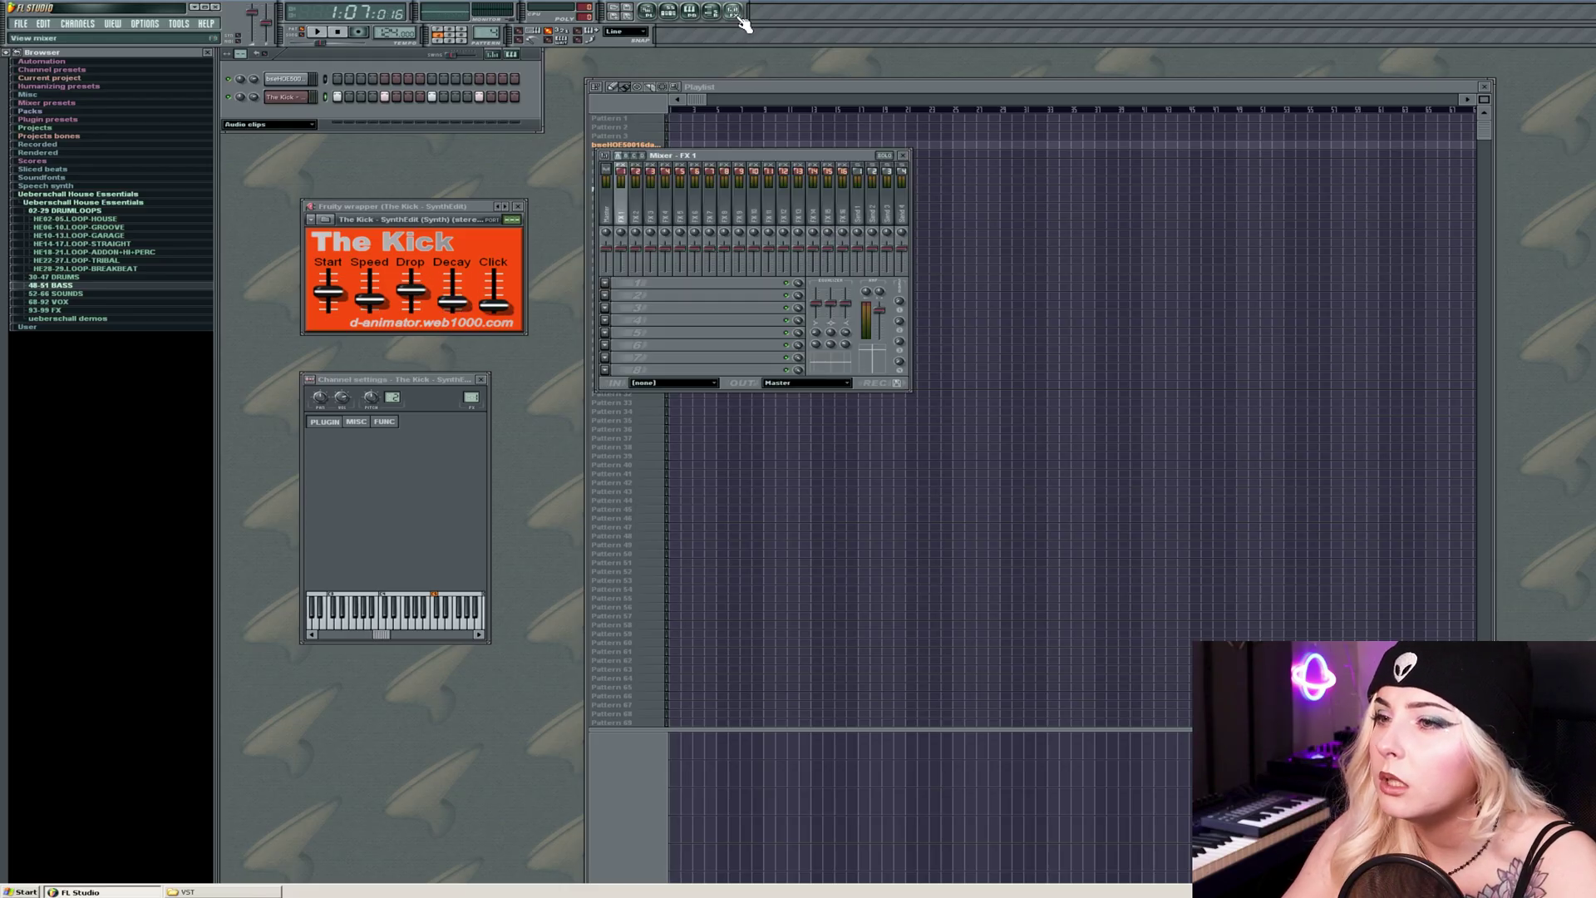
{"action": "left_click_drag", "start_coordinate": [790, 177], "coordinate": [806, 223]}
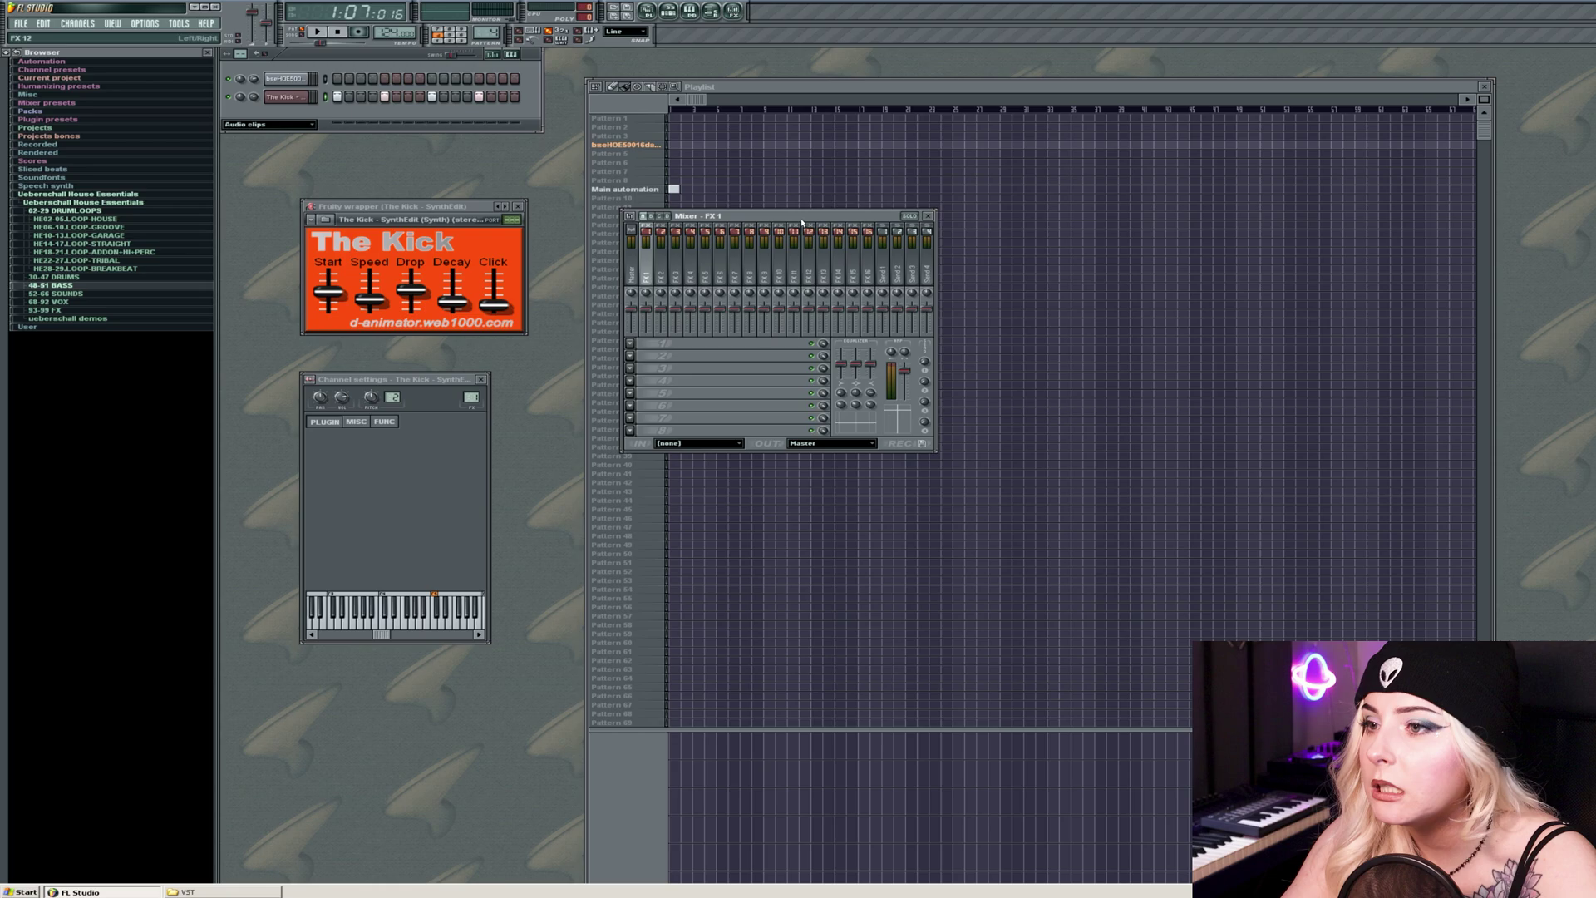
{"action": "left_click", "coordinate": [629, 343]}
{"action": "mouse_move", "coordinate": [682, 355]}
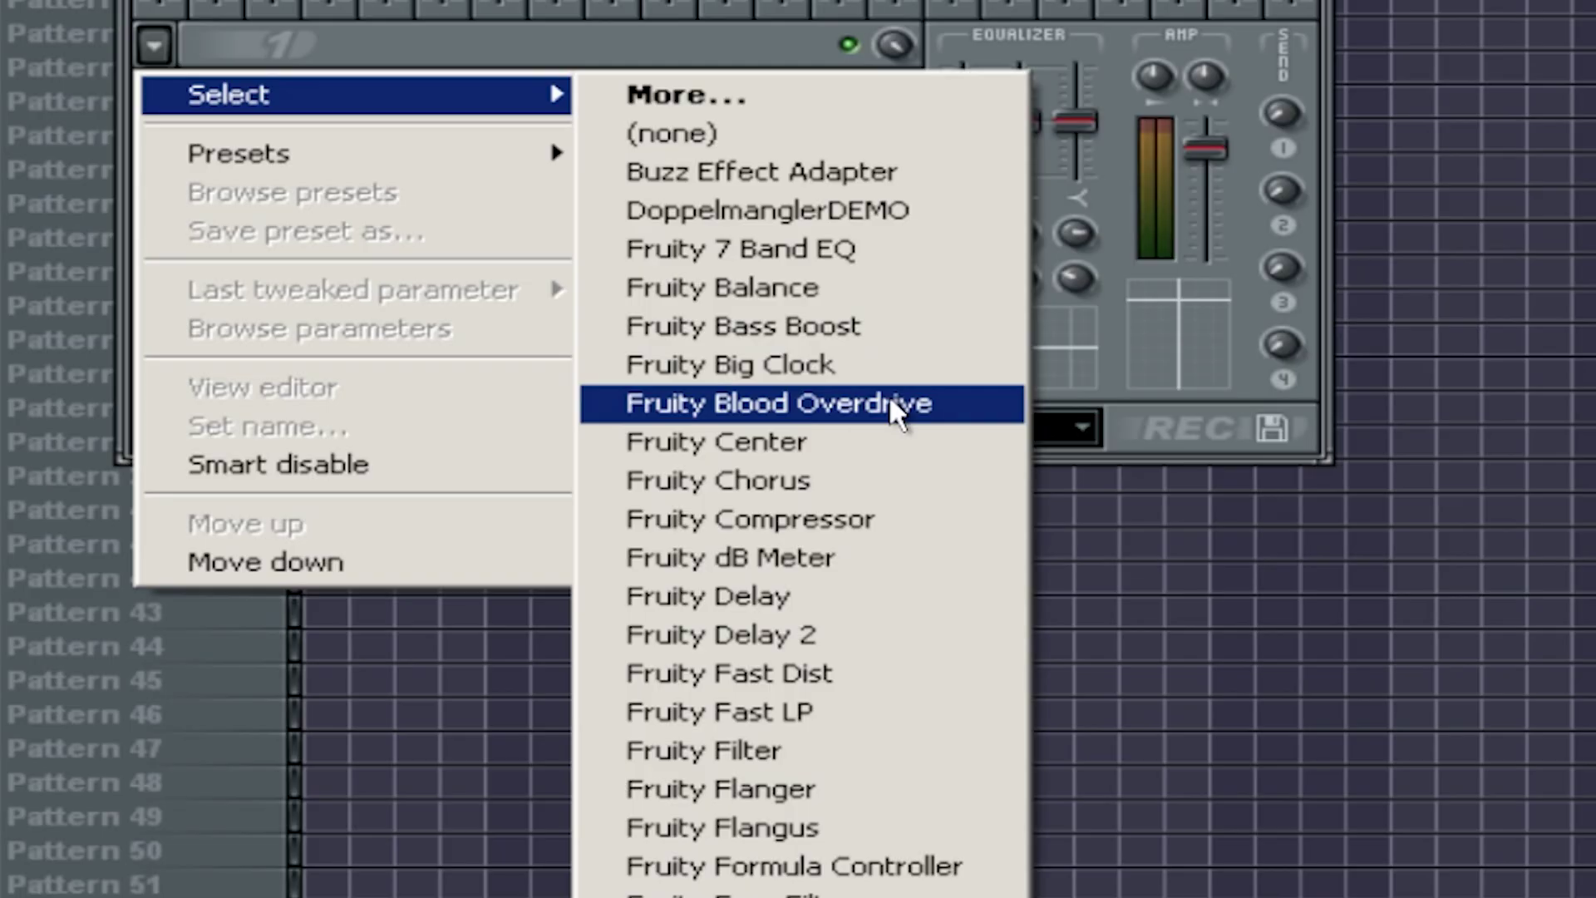
{"action": "left_click", "coordinate": [891, 397]}
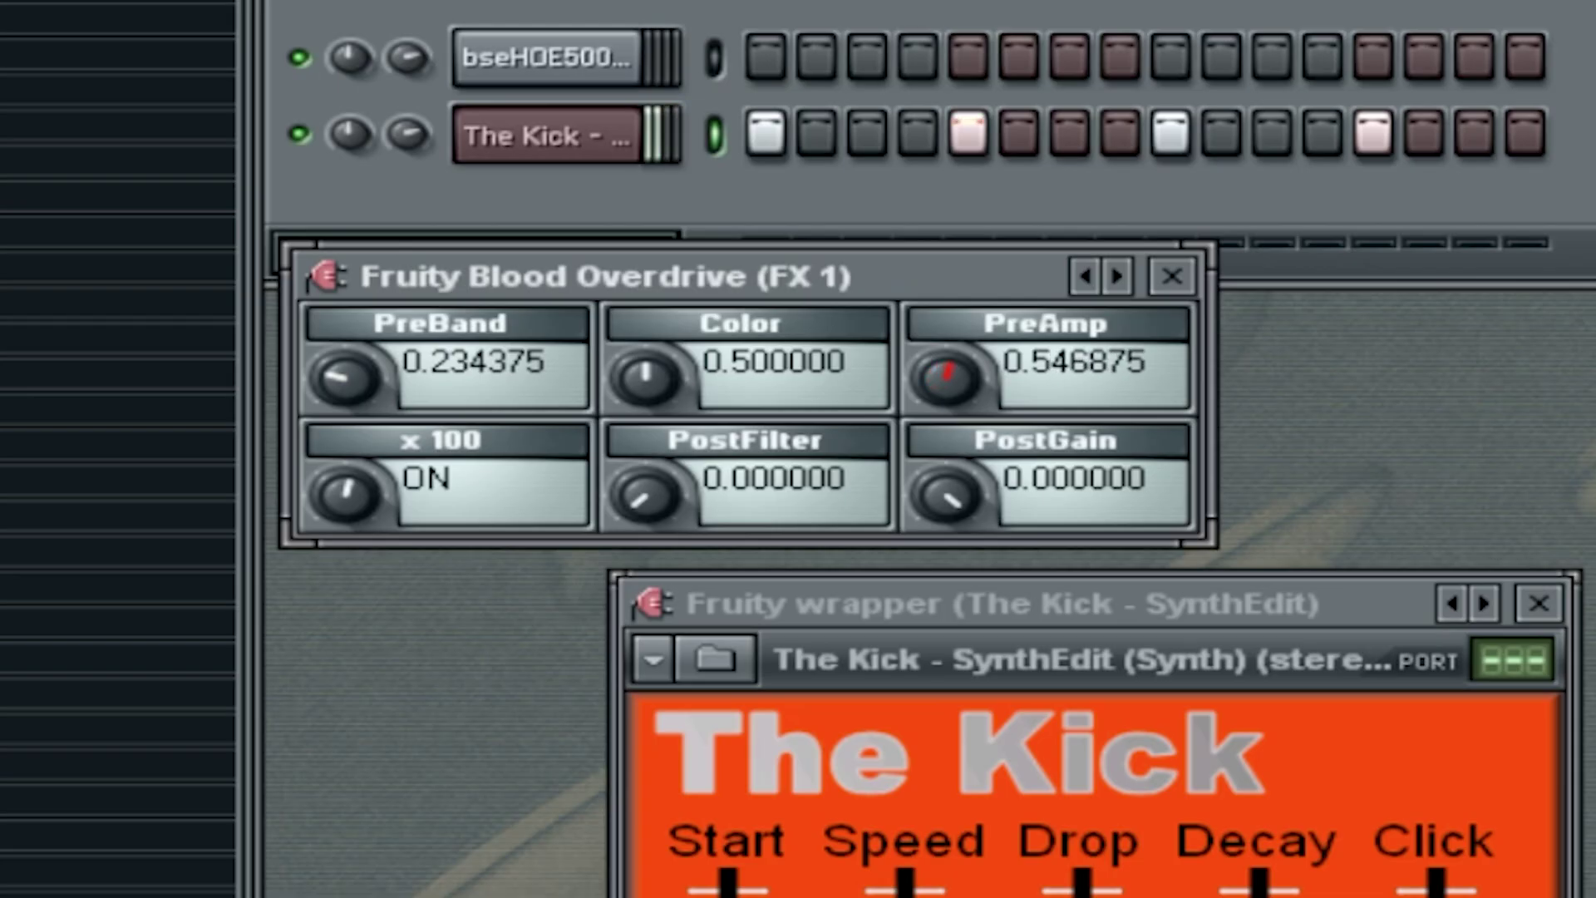
{"action": "left_click_drag", "start_coordinate": [946, 378], "coordinate": [947, 458]}
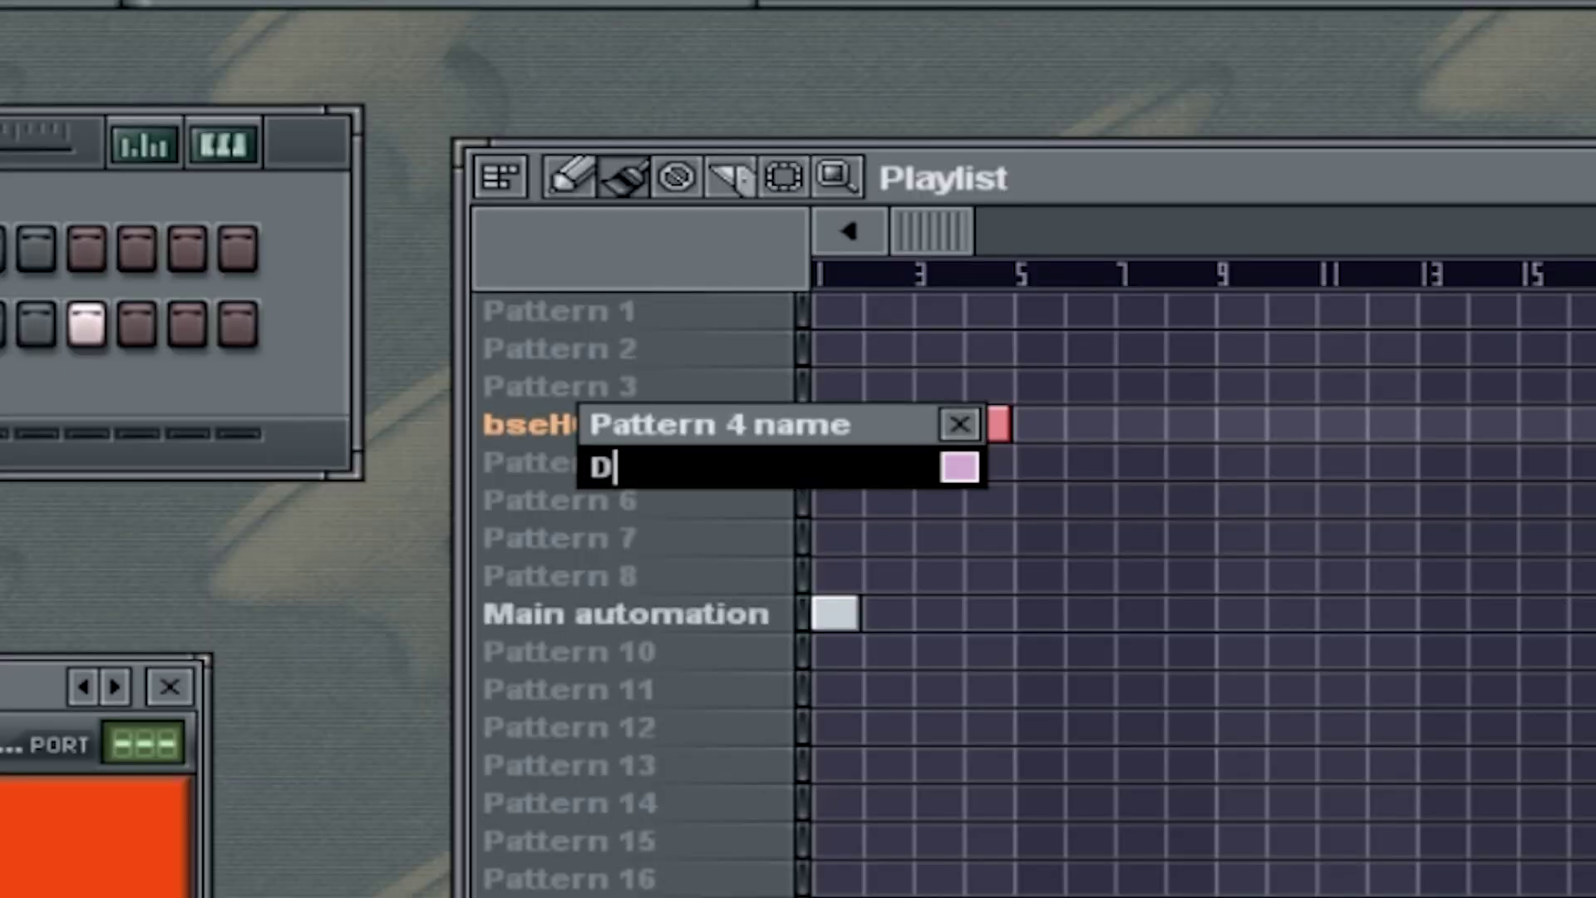
Rename the drum pattern as Drums.
{"action": "type", "text": "rums"}
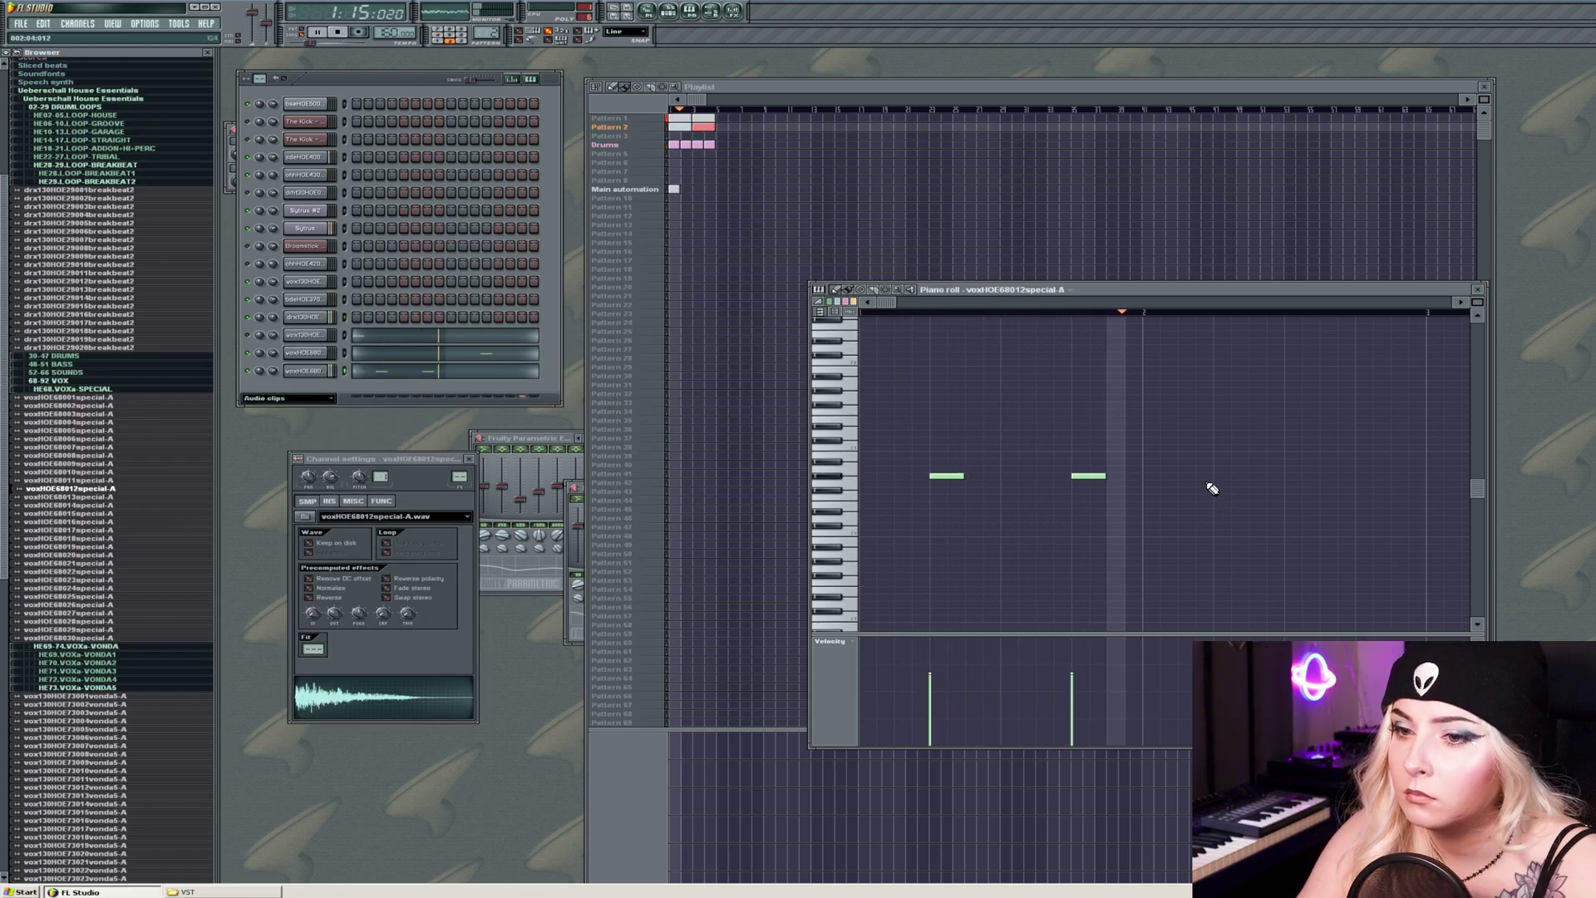
Add the third and fourth piano roll notes for the voxHOE68012special-A channel, matching the first two notes' pitch and spacing.
{"action": "left_click", "coordinate": [1227, 482]}
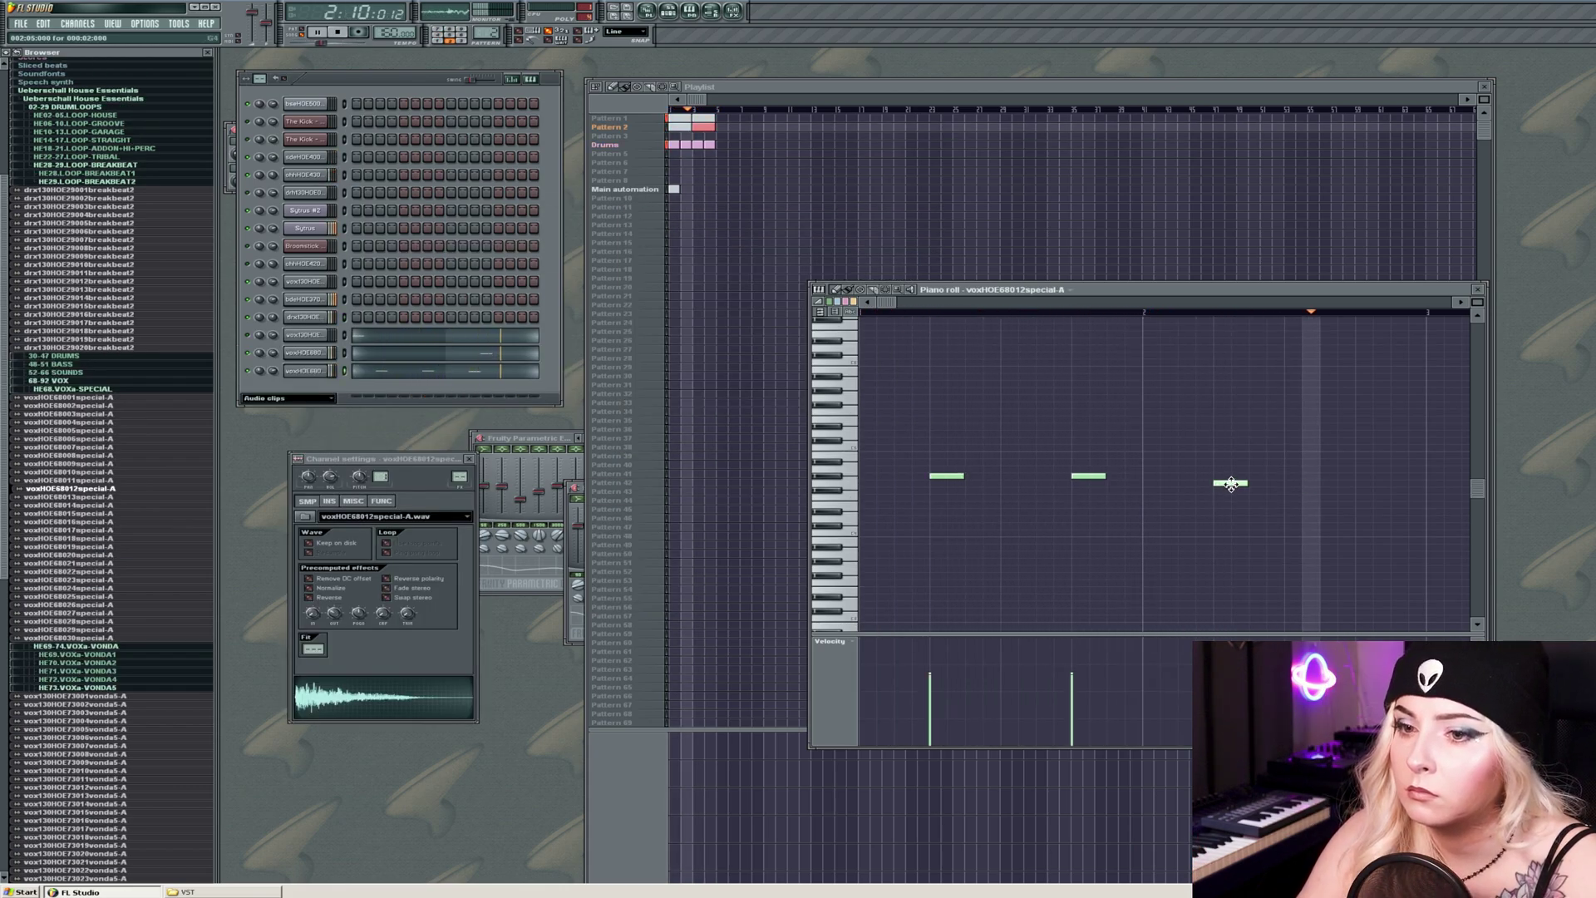
{"action": "left_click_drag", "start_coordinate": [1231, 485], "coordinate": [1231, 477]}
{"action": "left_click", "coordinate": [1368, 477]}
{"action": "key", "text": "space"}
Audition the voxHOE68016special-A, voxHOE68018special-A and voxHOE68019special-A vocal samples.
{"action": "left_click", "coordinate": [98, 523]}
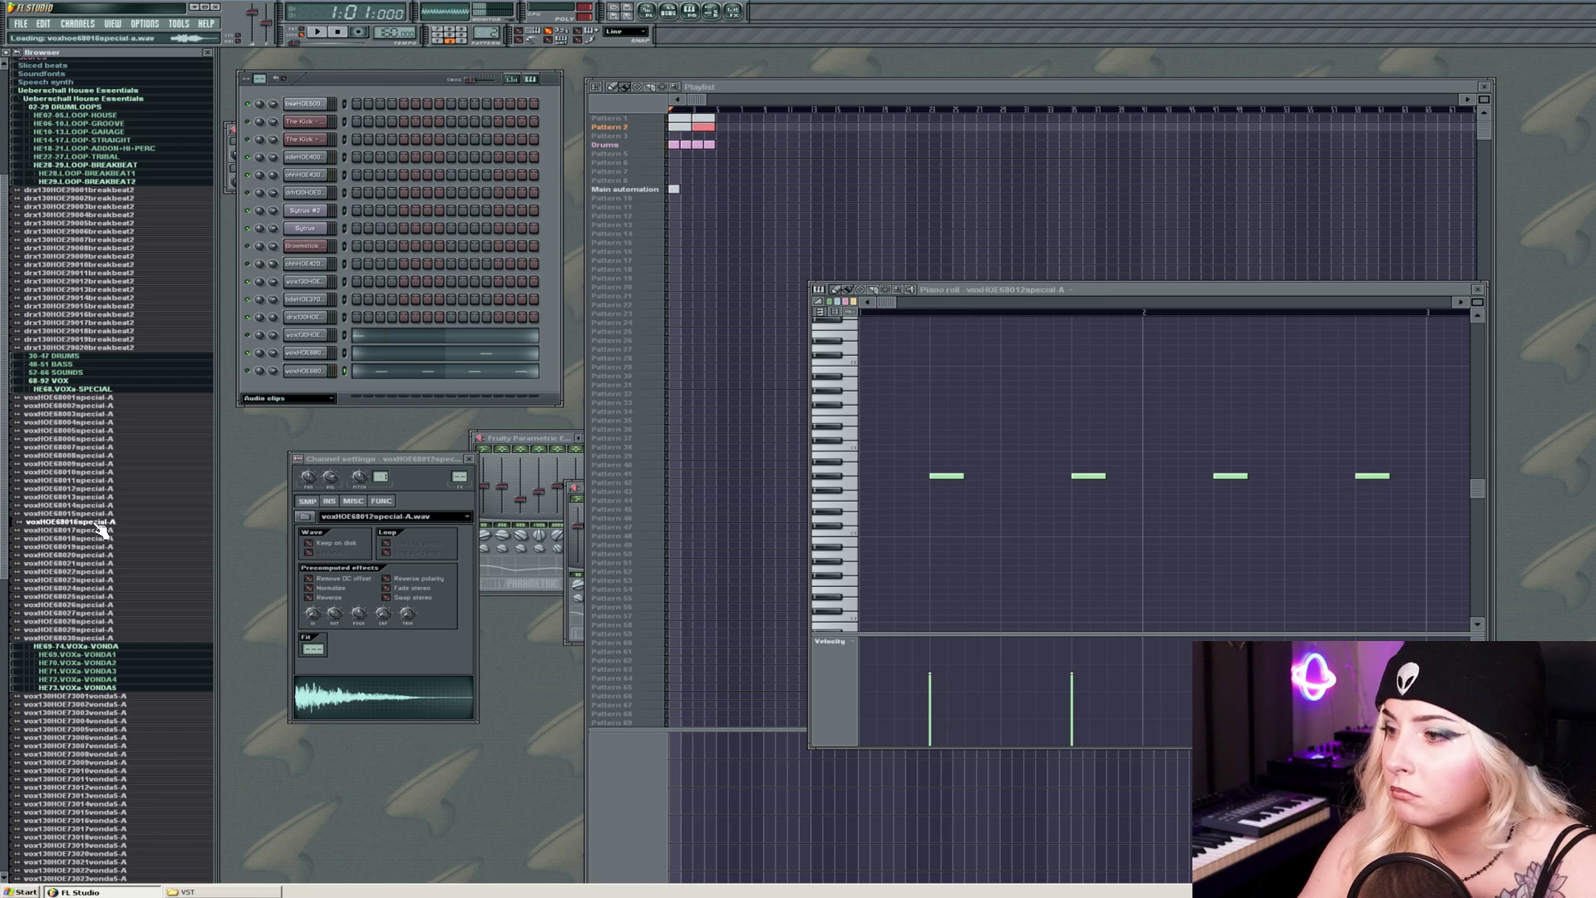
{"action": "left_click", "coordinate": [98, 538]}
{"action": "left_click", "coordinate": [100, 546]}
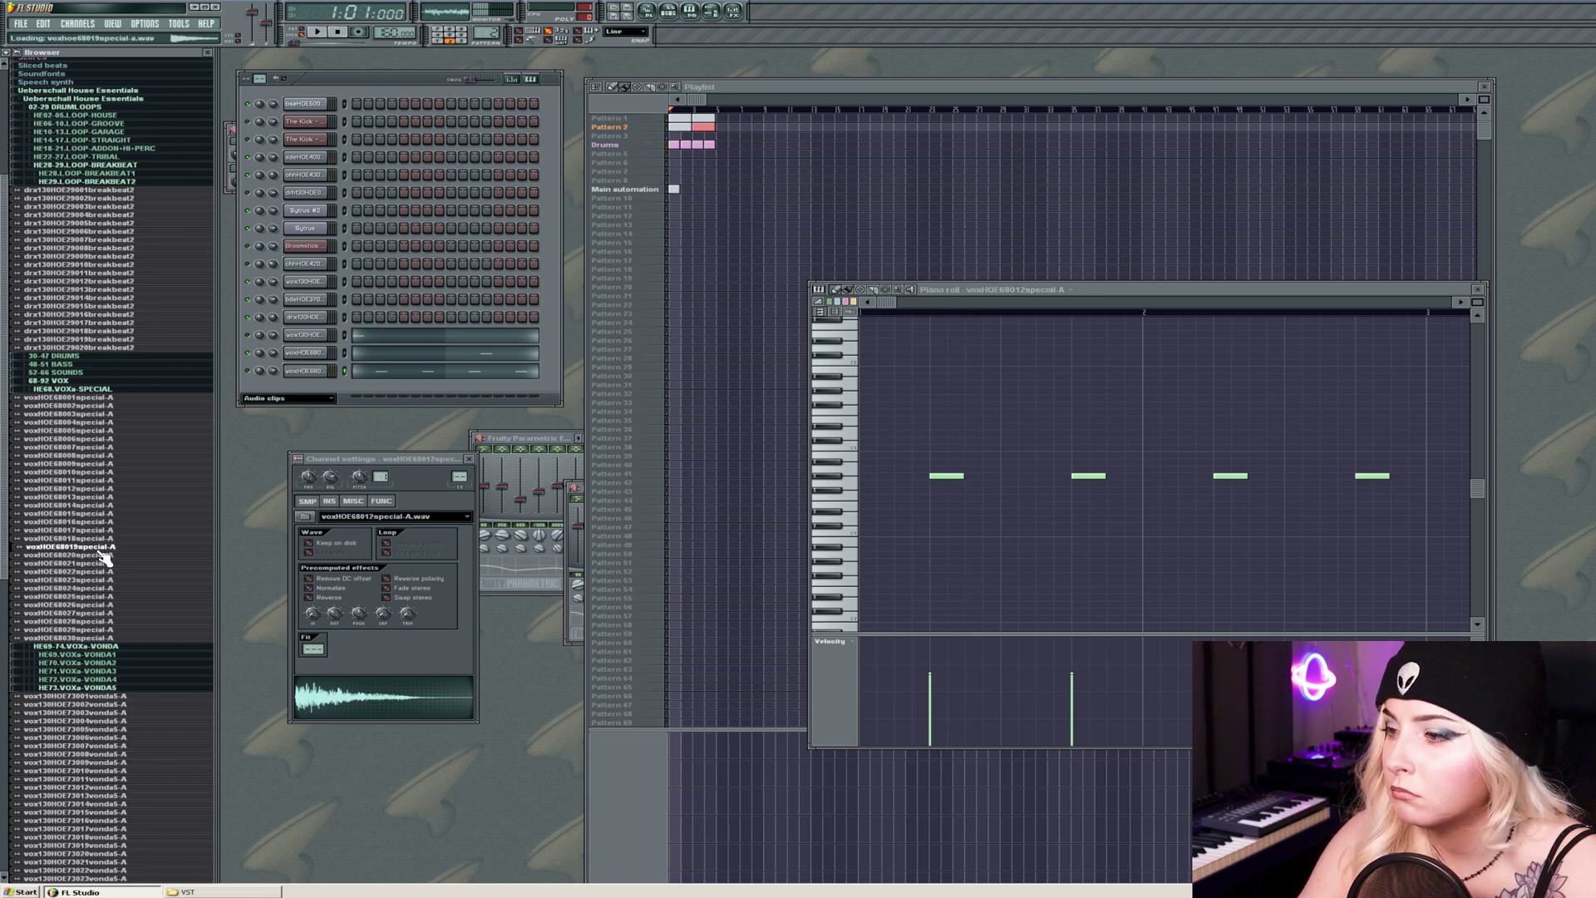
{"action": "left_click_drag", "start_coordinate": [295, 389], "coordinate": [304, 388]}
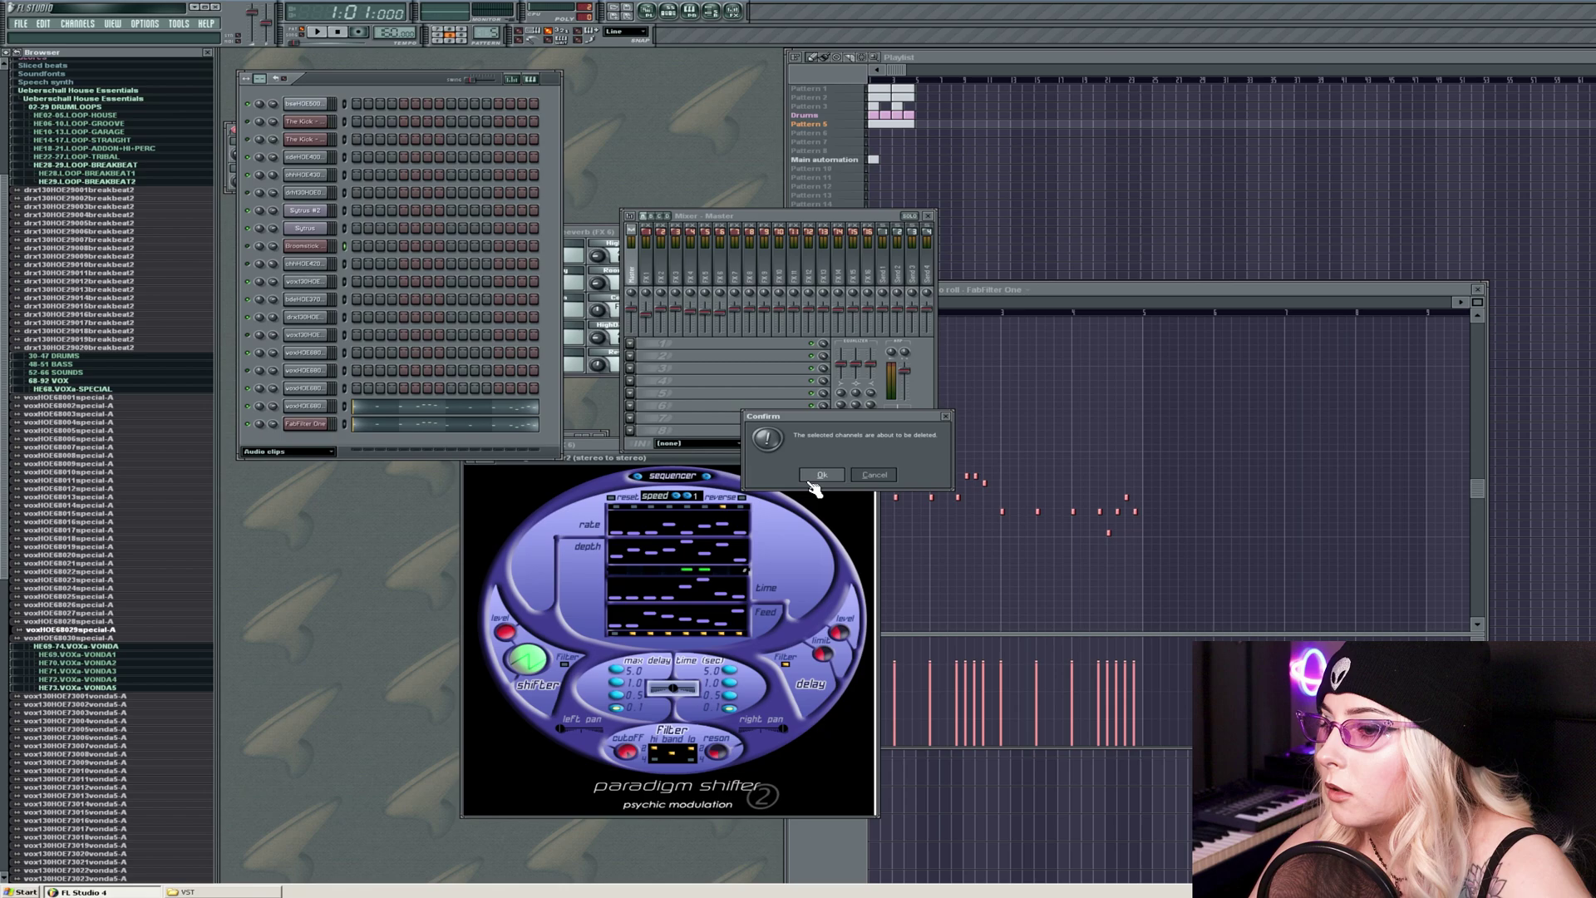
Delete unused channels from the step sequencer, including the sample channels below Sytrus.
{"action": "left_click", "coordinate": [829, 470]}
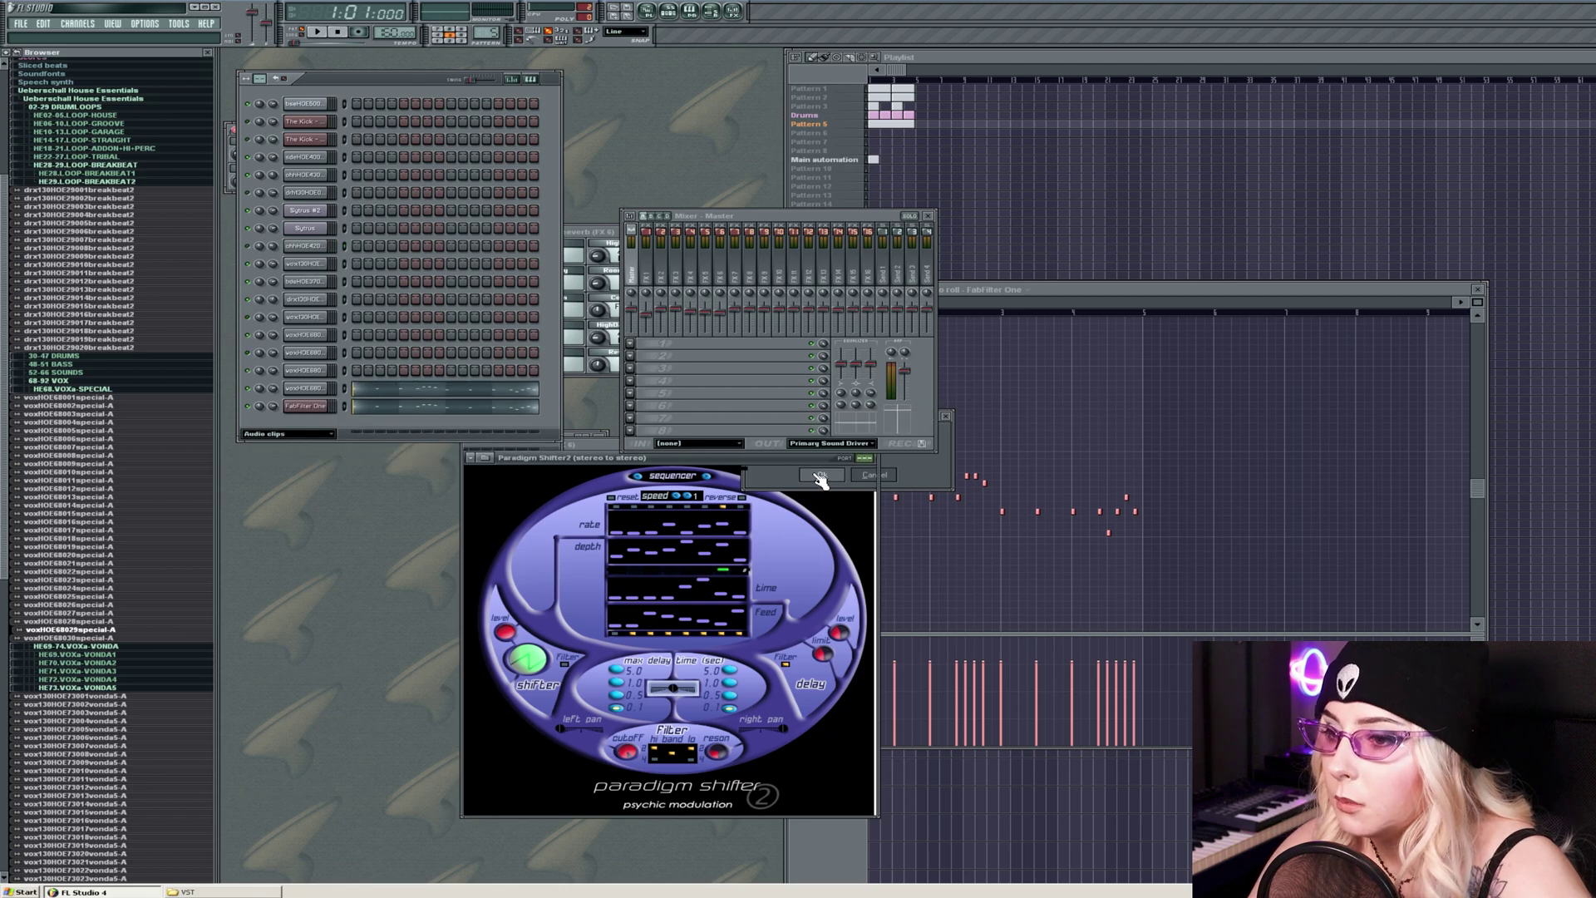
{"action": "right_click", "coordinate": [308, 251]}
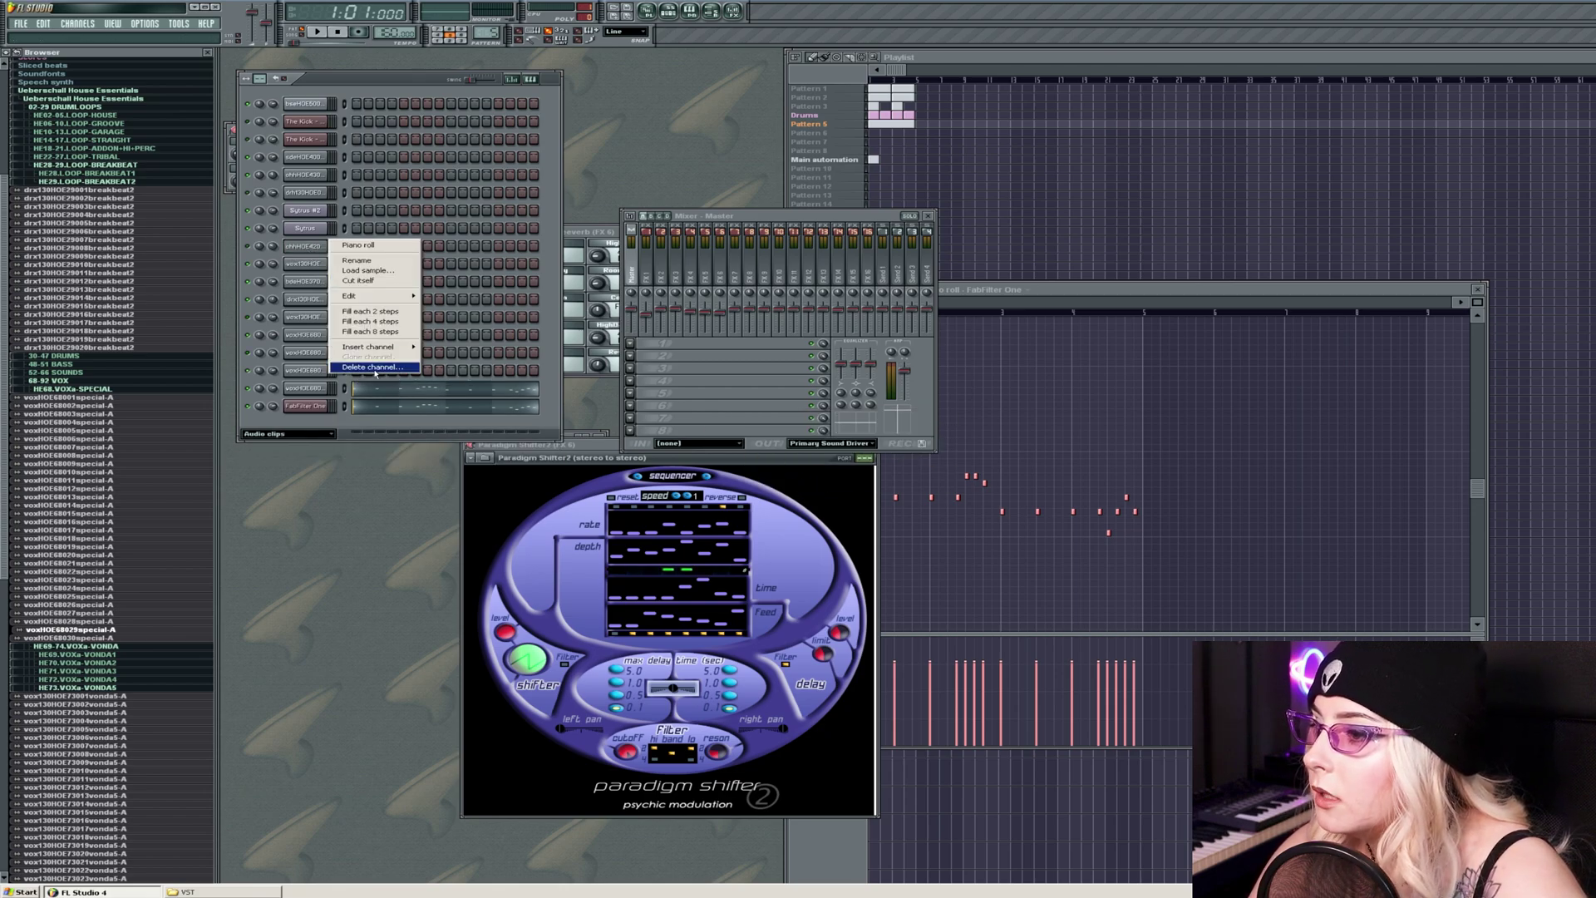
{"action": "left_click", "coordinate": [375, 367]}
{"action": "key", "text": "Return"}
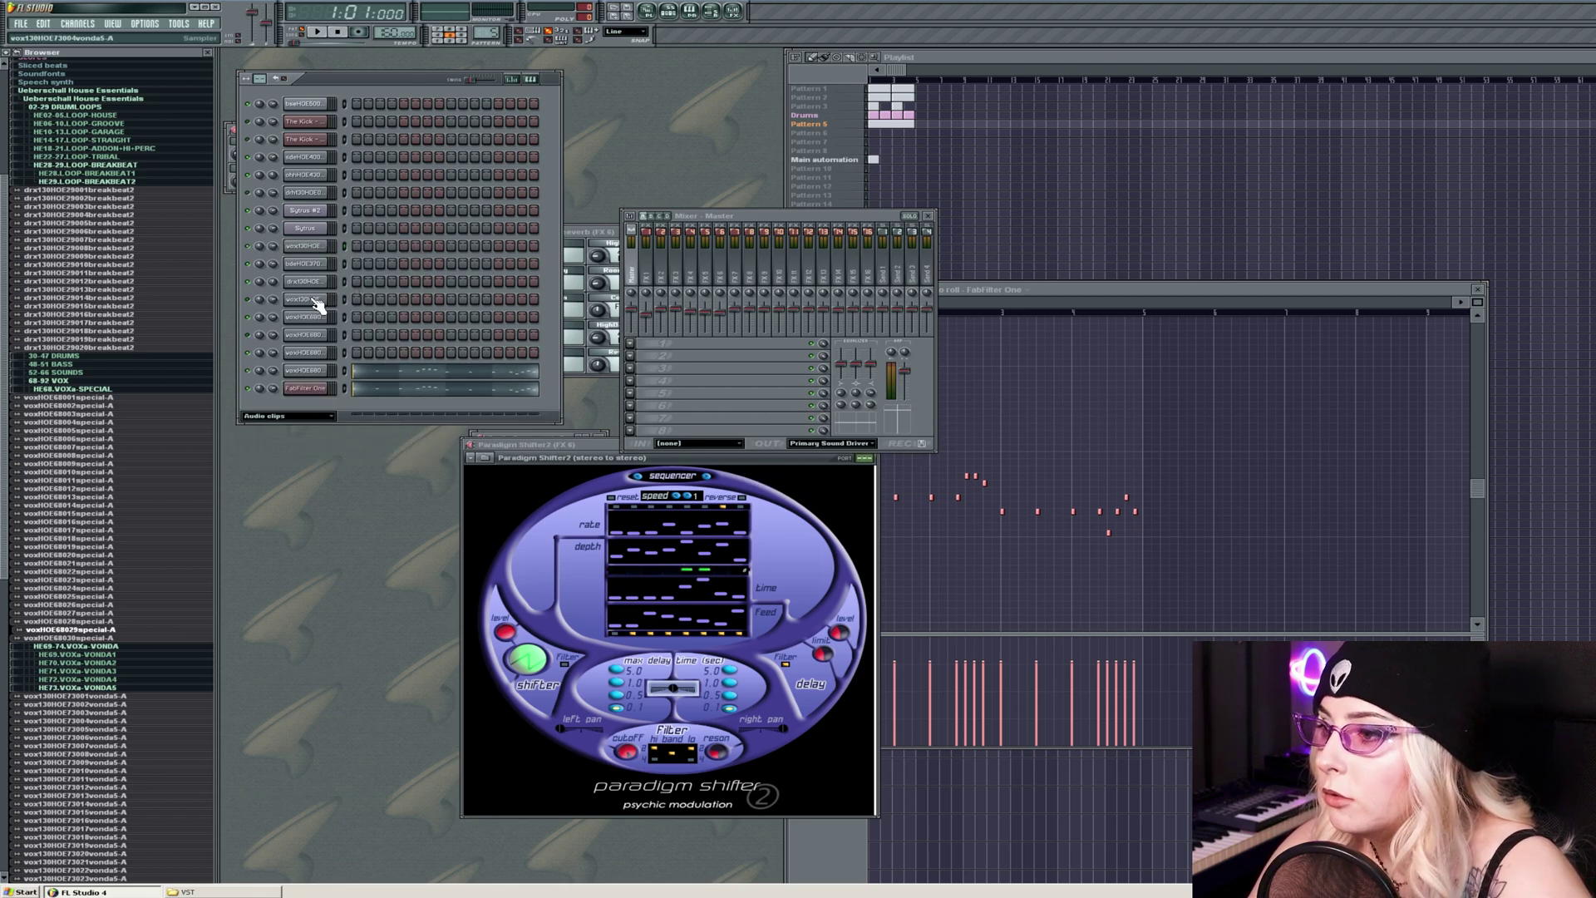
{"action": "right_click", "coordinate": [315, 301]}
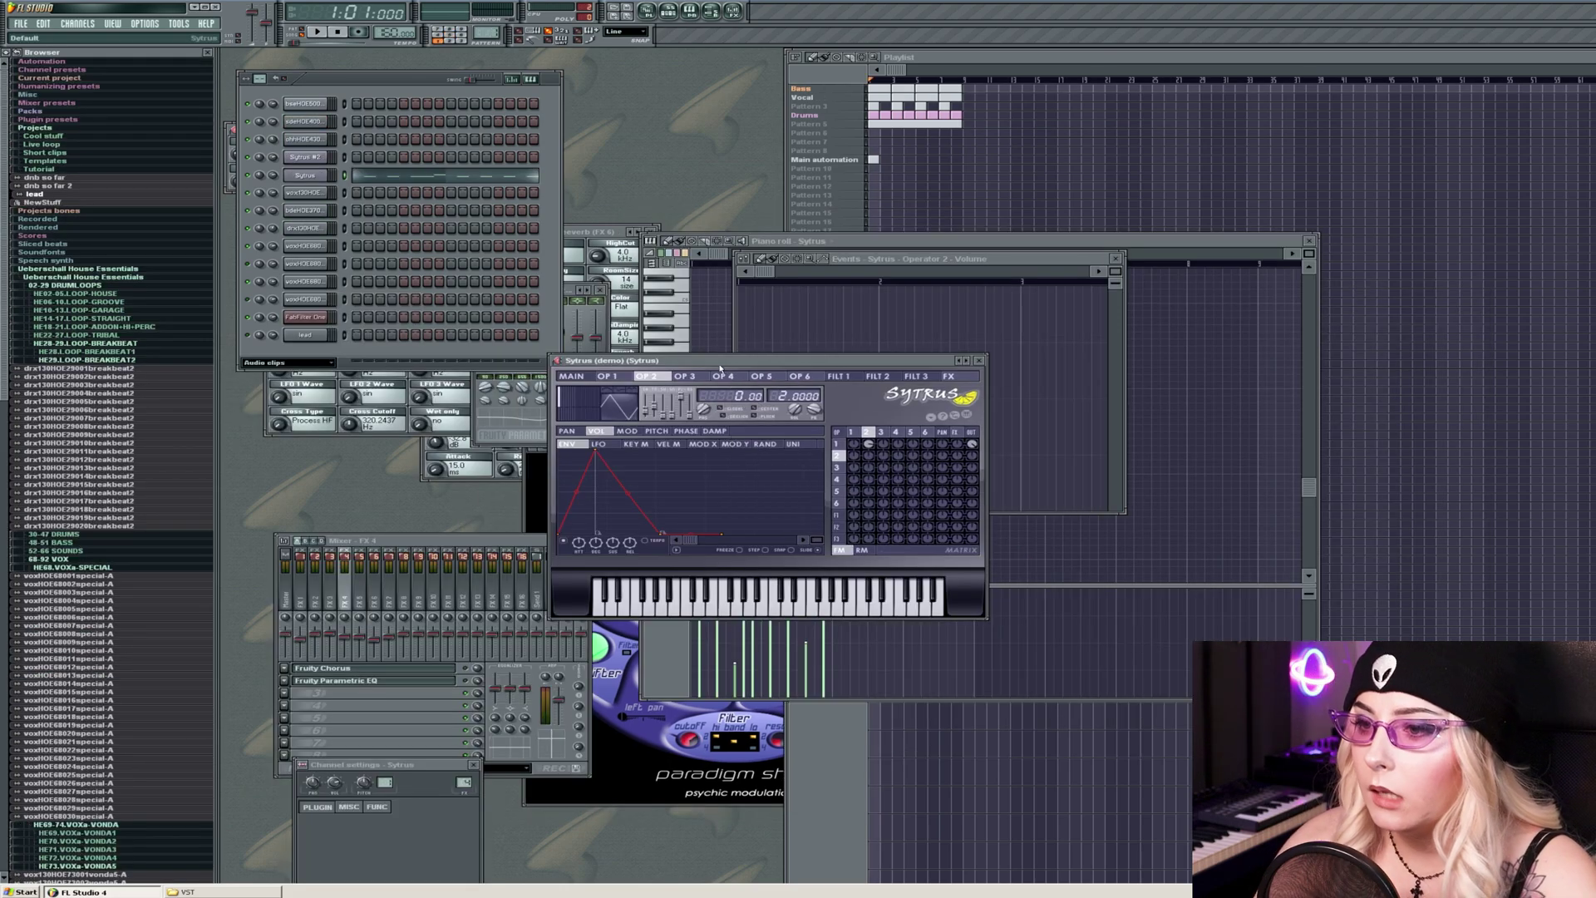
{"action": "left_click_drag", "start_coordinate": [724, 363], "coordinate": [425, 360]}
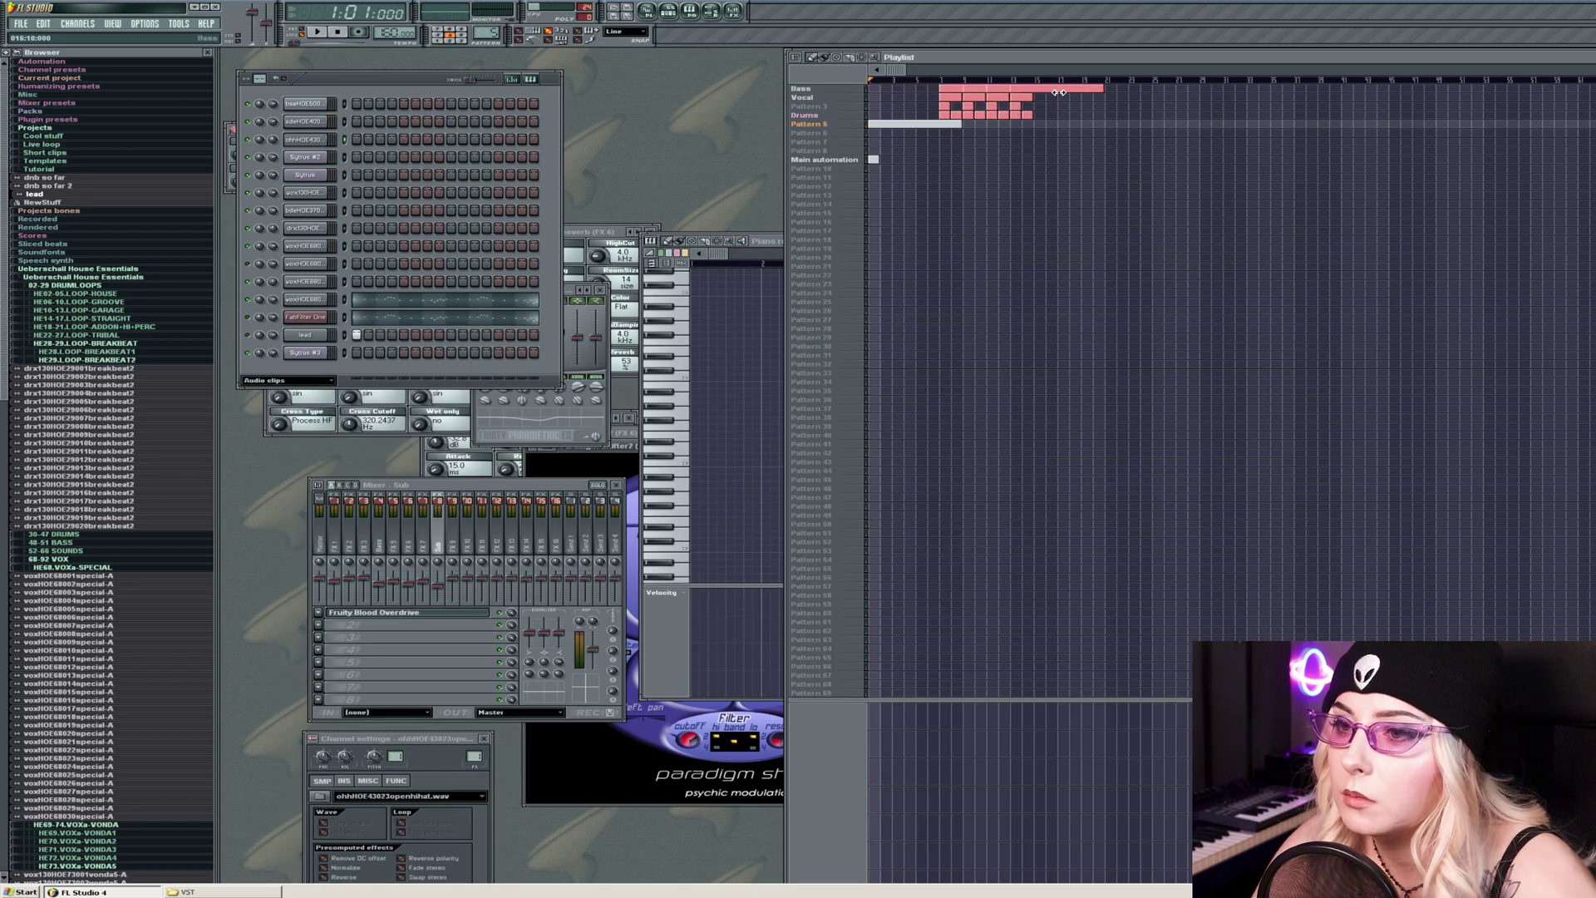
Shift the selected Bass, Vocal and Drums clips to start where Pattern 5's clip ends, and adjust Arptron_2's first arpeggiator octave setting.
{"action": "left_click_drag", "start_coordinate": [1057, 92], "coordinate": [1086, 92]}
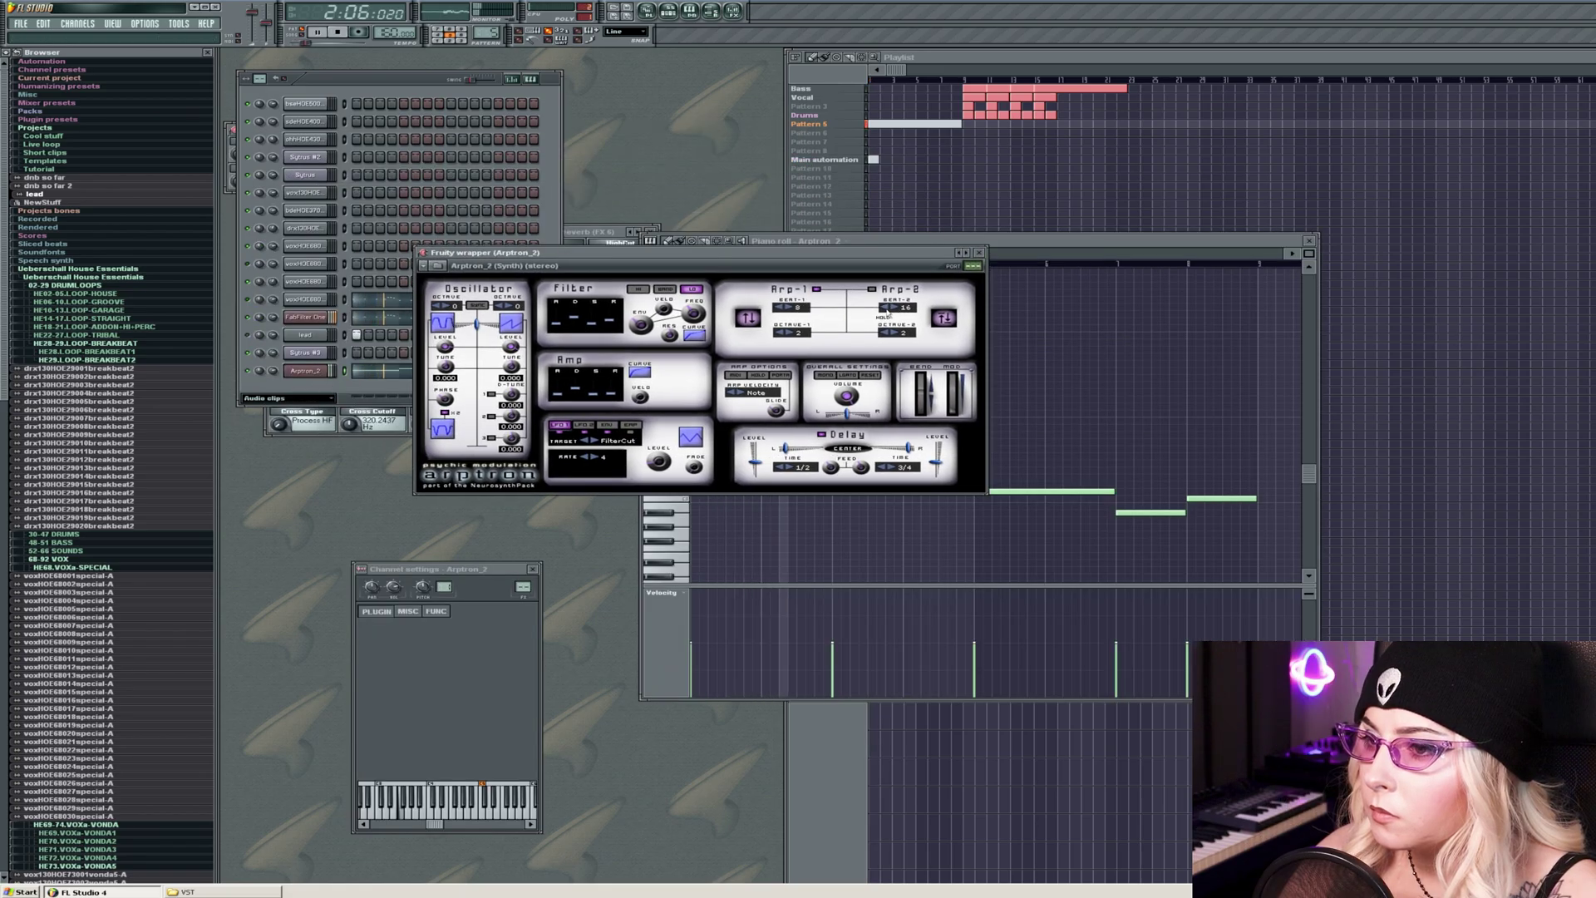
{"action": "left_click", "coordinate": [790, 333]}
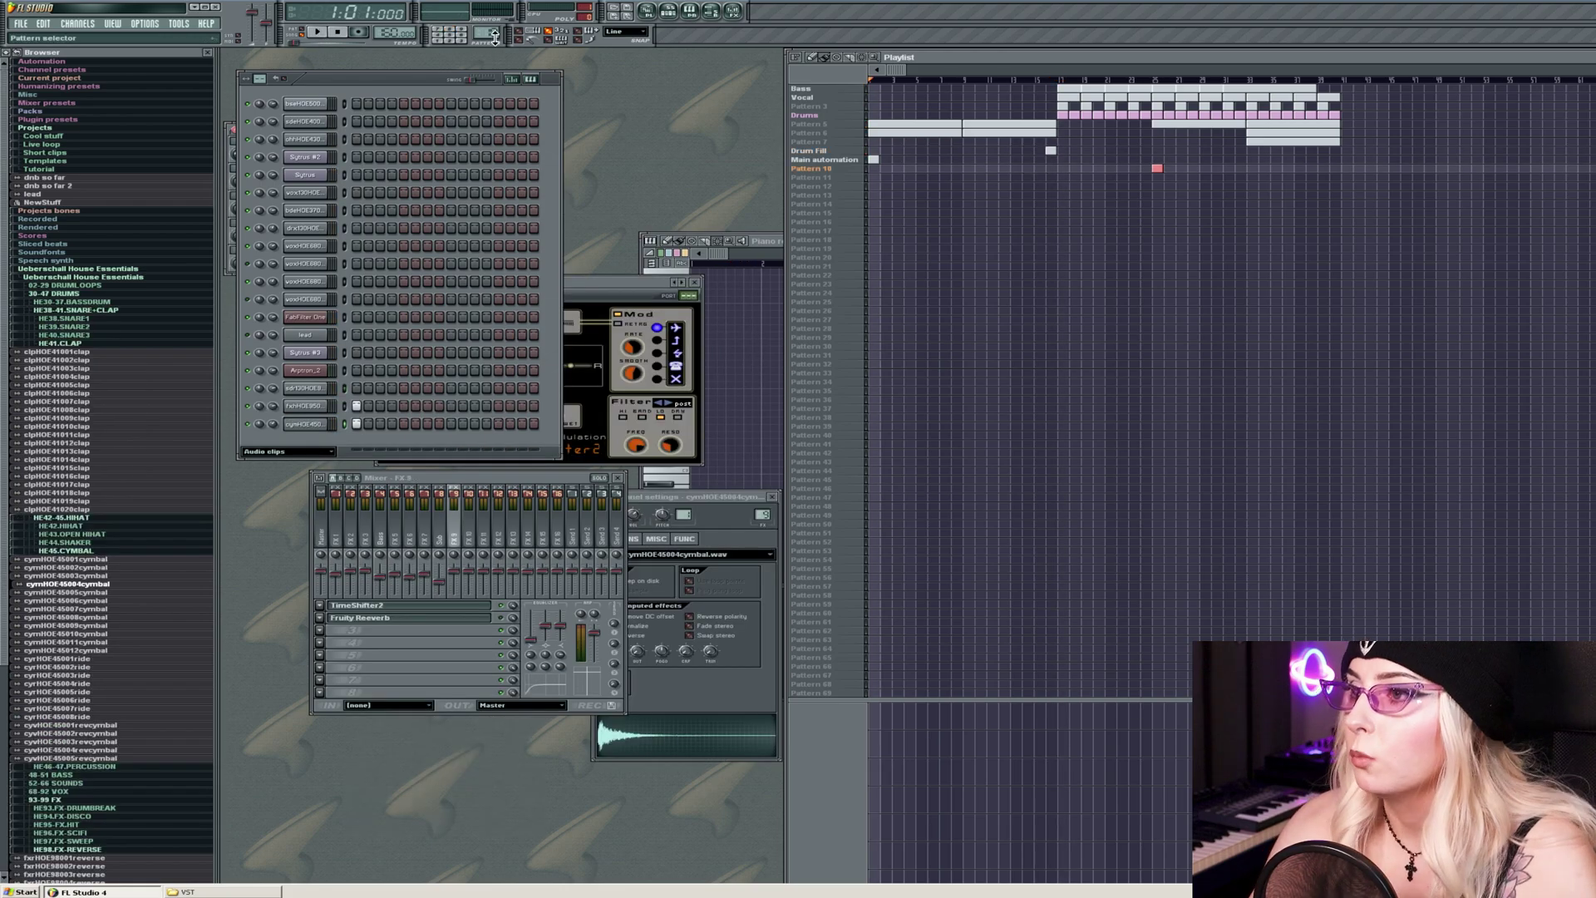
Select Pattern 11 and audition ride samples in the cymbal folder, including cyrHOE45004ride, cyrHOE45008ride and cyrHOE45007ride.
{"action": "left_click_drag", "start_coordinate": [494, 37], "coordinate": [495, 33]}
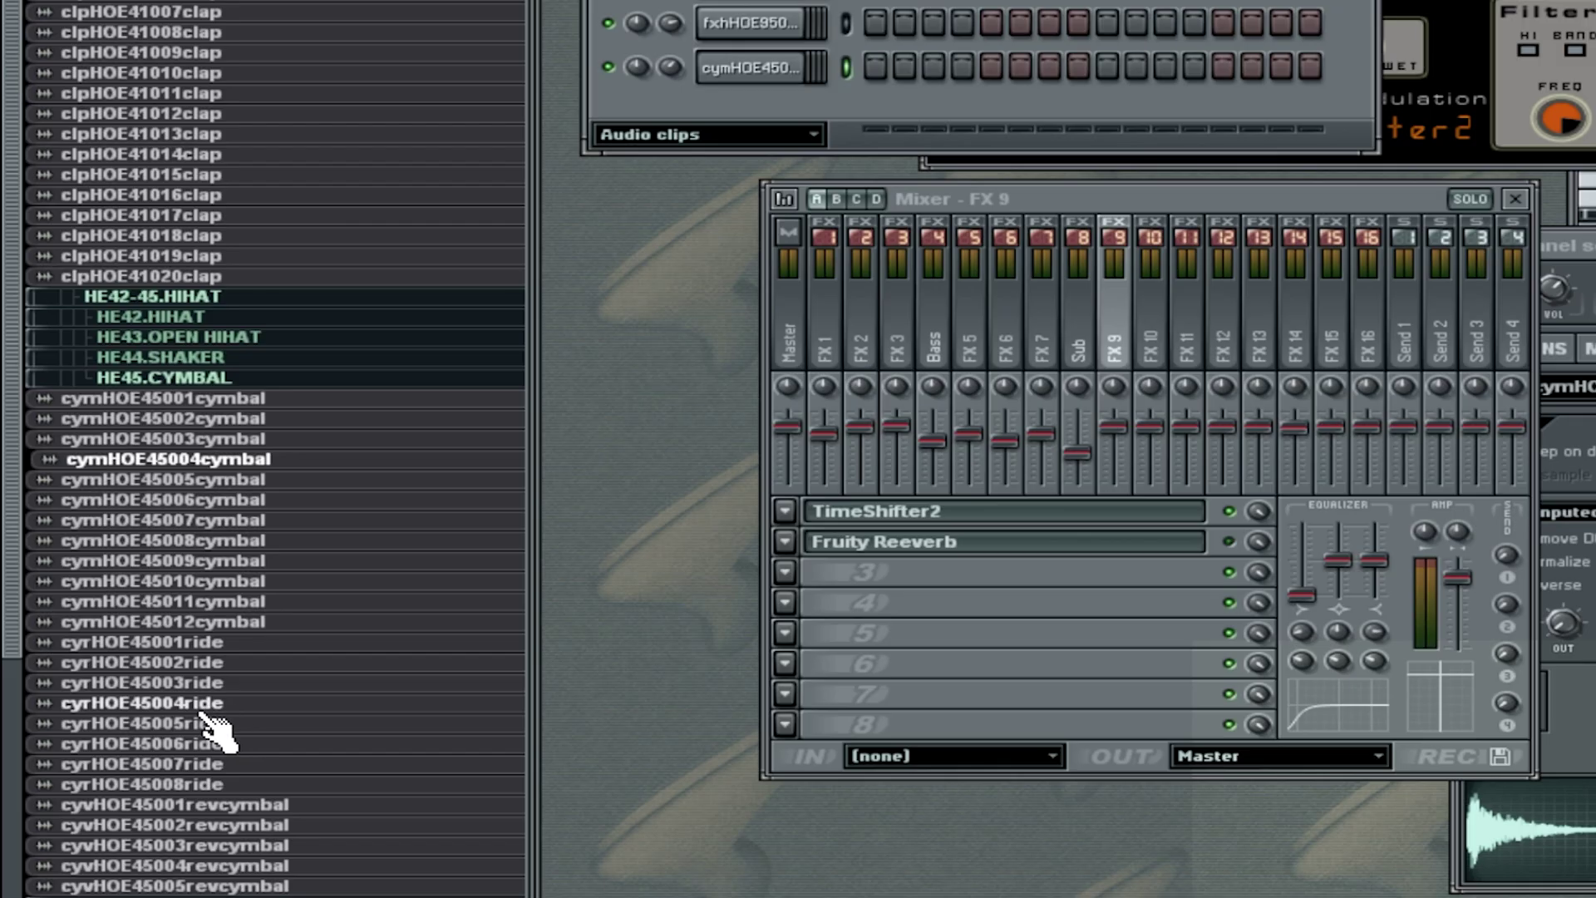
{"action": "left_click", "coordinate": [85, 683]}
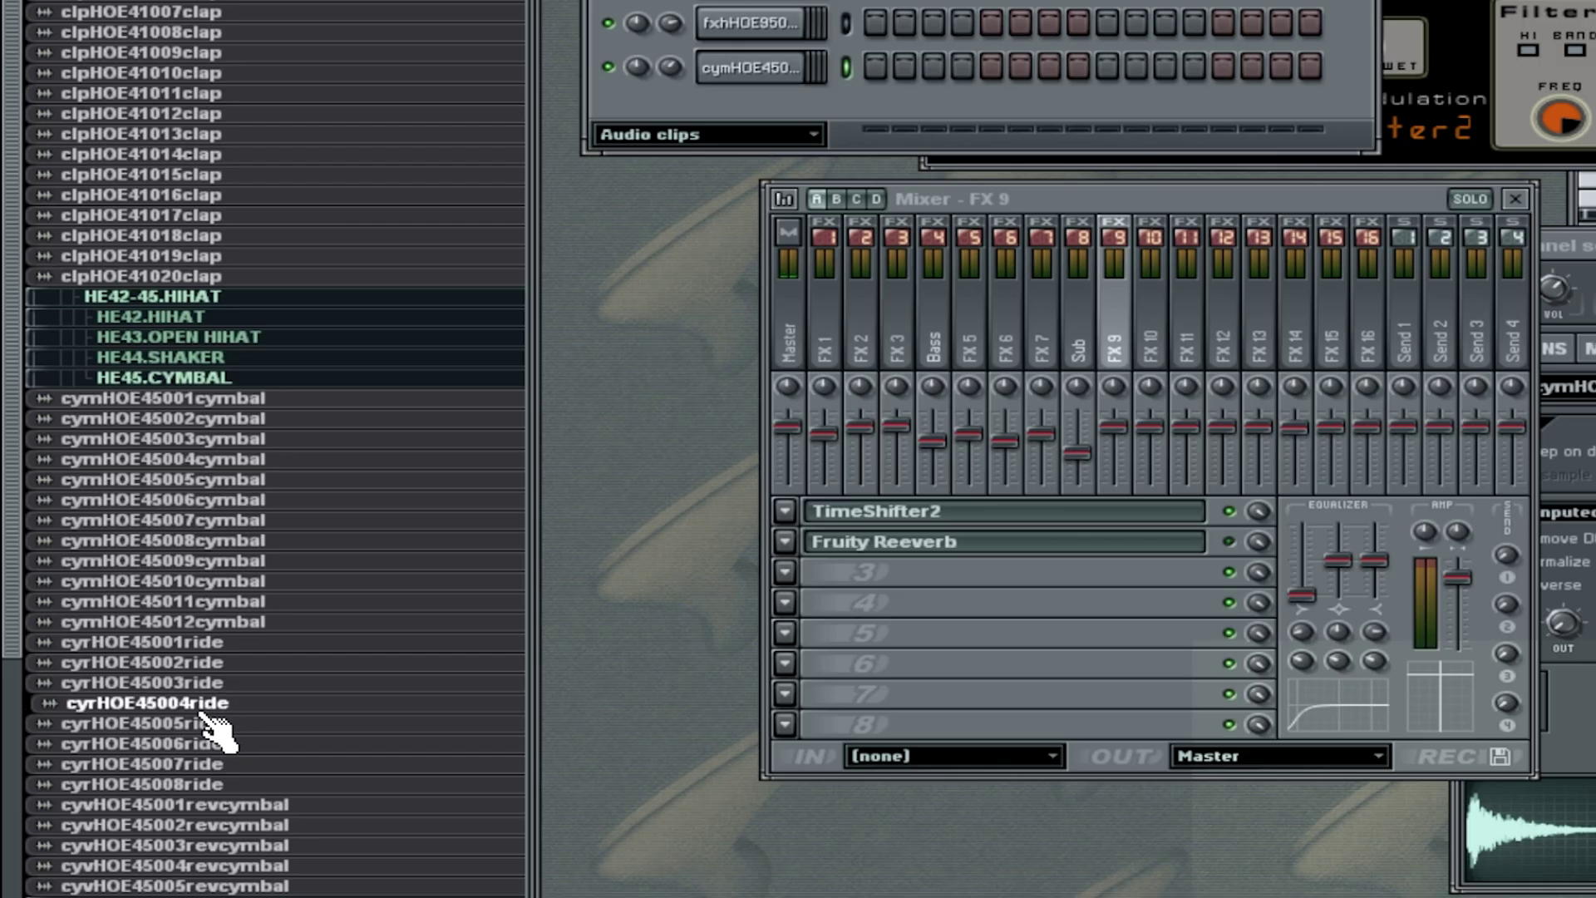
{"action": "left_click", "coordinate": [84, 699]}
{"action": "left_click", "coordinate": [205, 783]}
{"action": "left_click", "coordinate": [210, 766]}
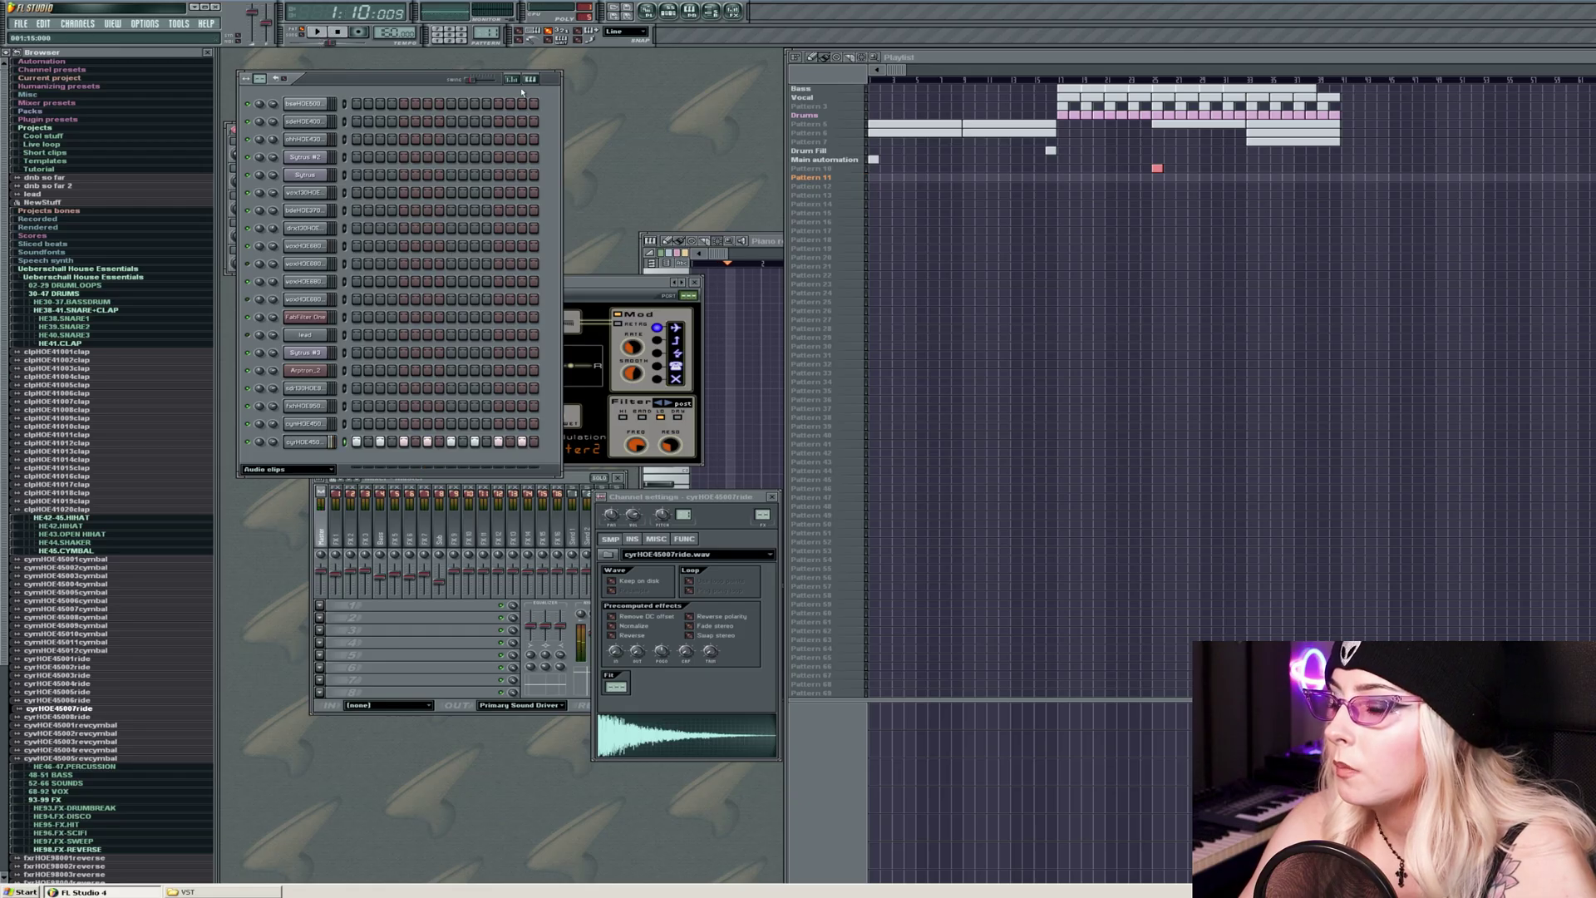
Show the velocity graph for the cyrHOE45007ride channel and lower its third step's velocity.
{"action": "left_click", "coordinate": [511, 79]}
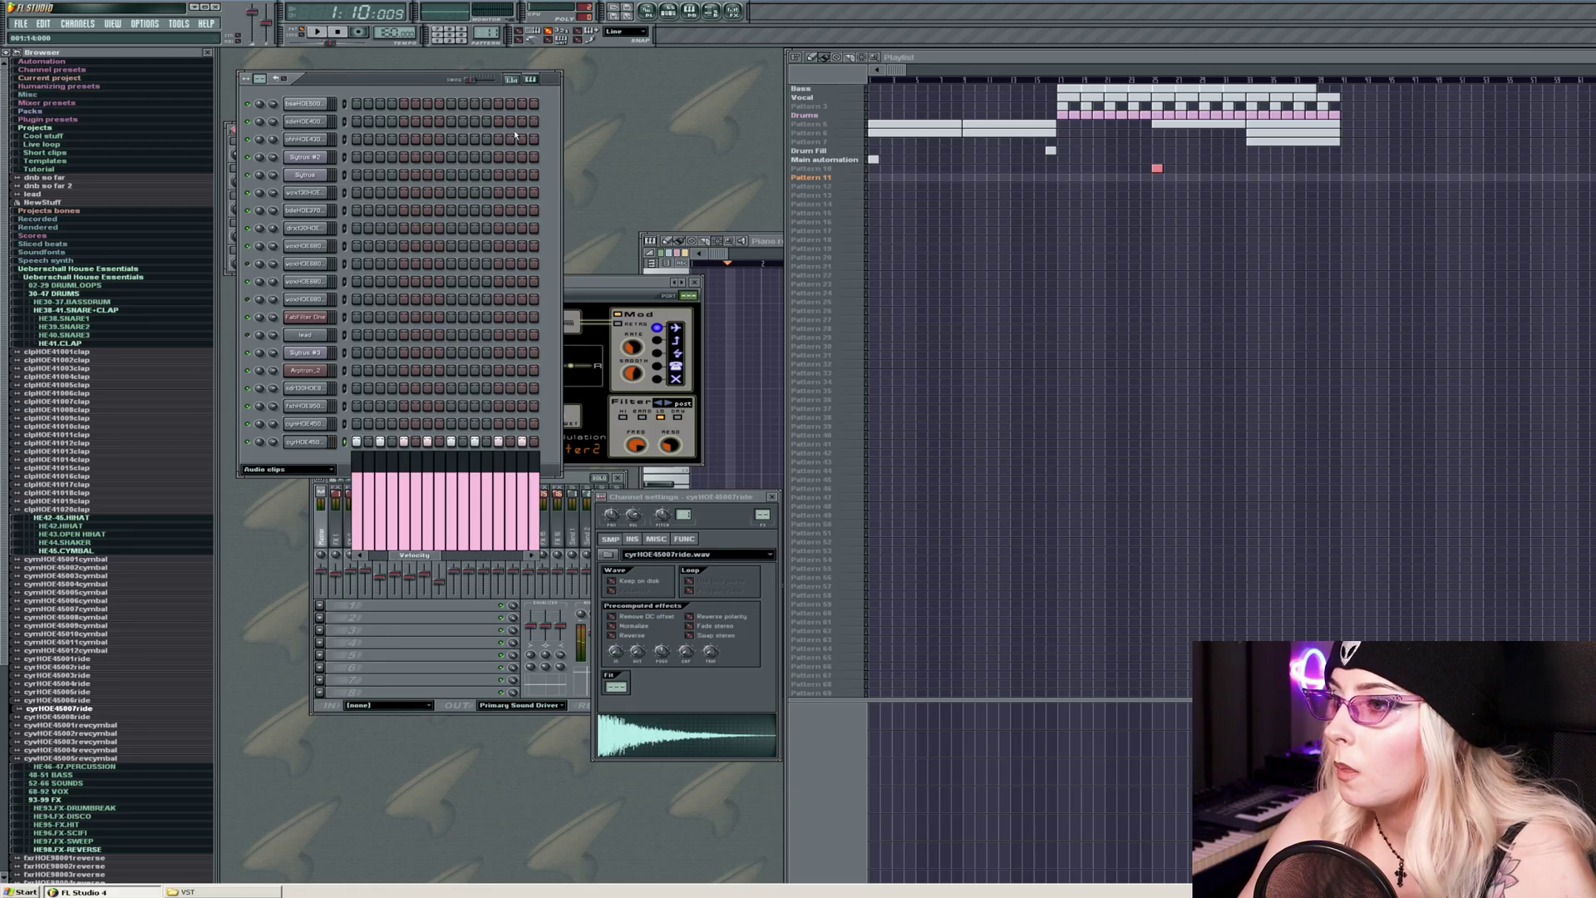
{"action": "left_click", "coordinate": [381, 500]}
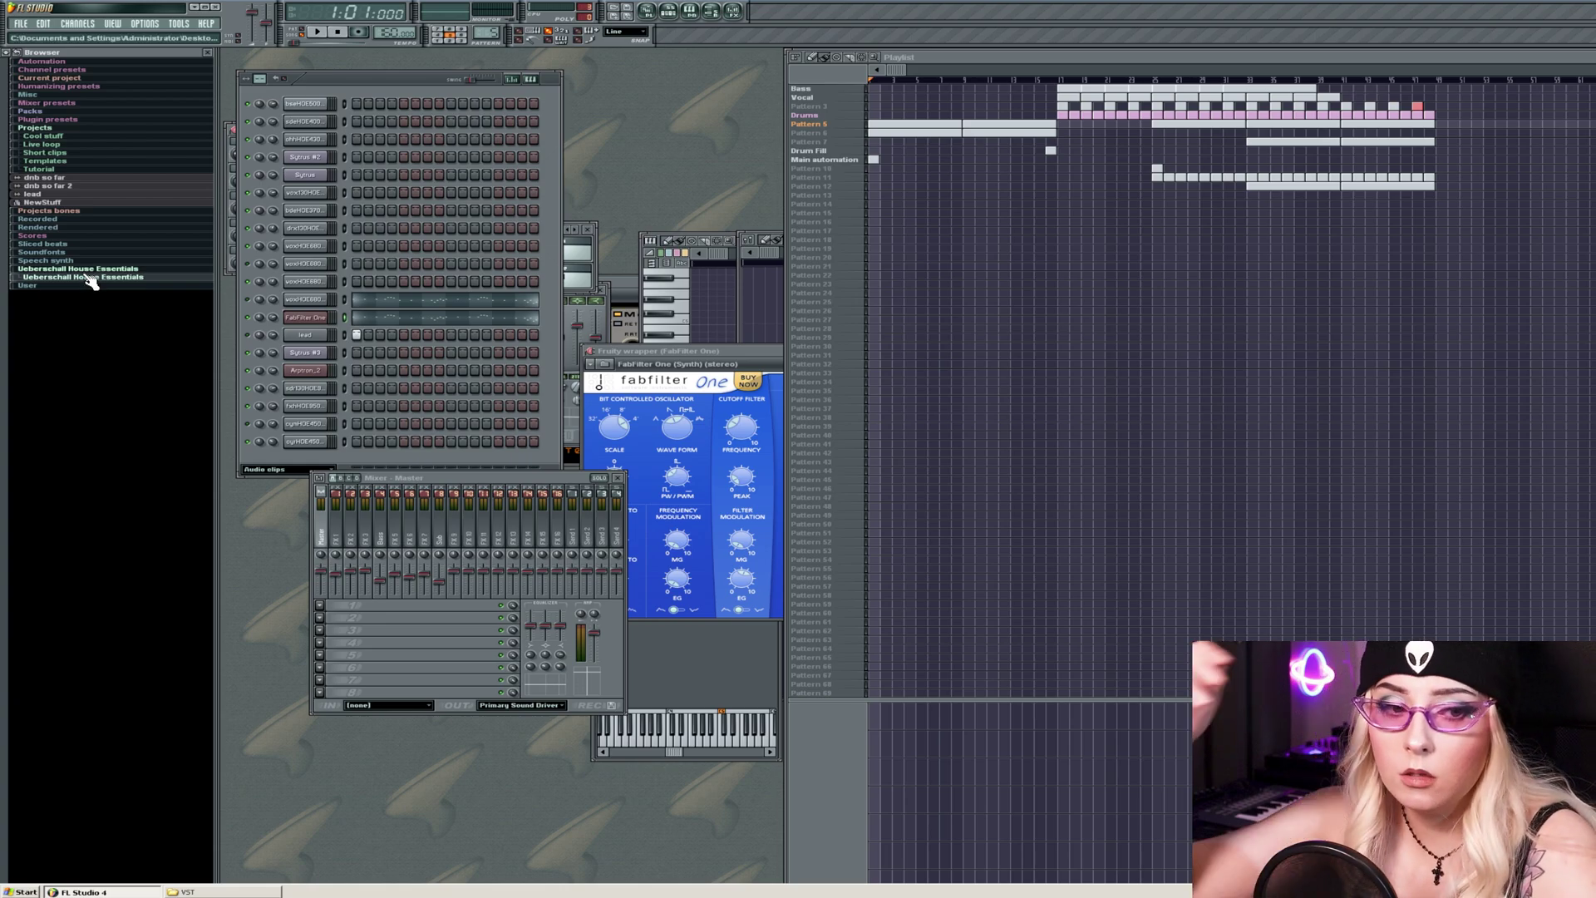
Expand the Ueberschall House Essentials folder and audition the drx130HOE29008breakbeat2 loop.
{"action": "left_click", "coordinate": [92, 278]}
{"action": "left_click", "coordinate": [114, 427]}
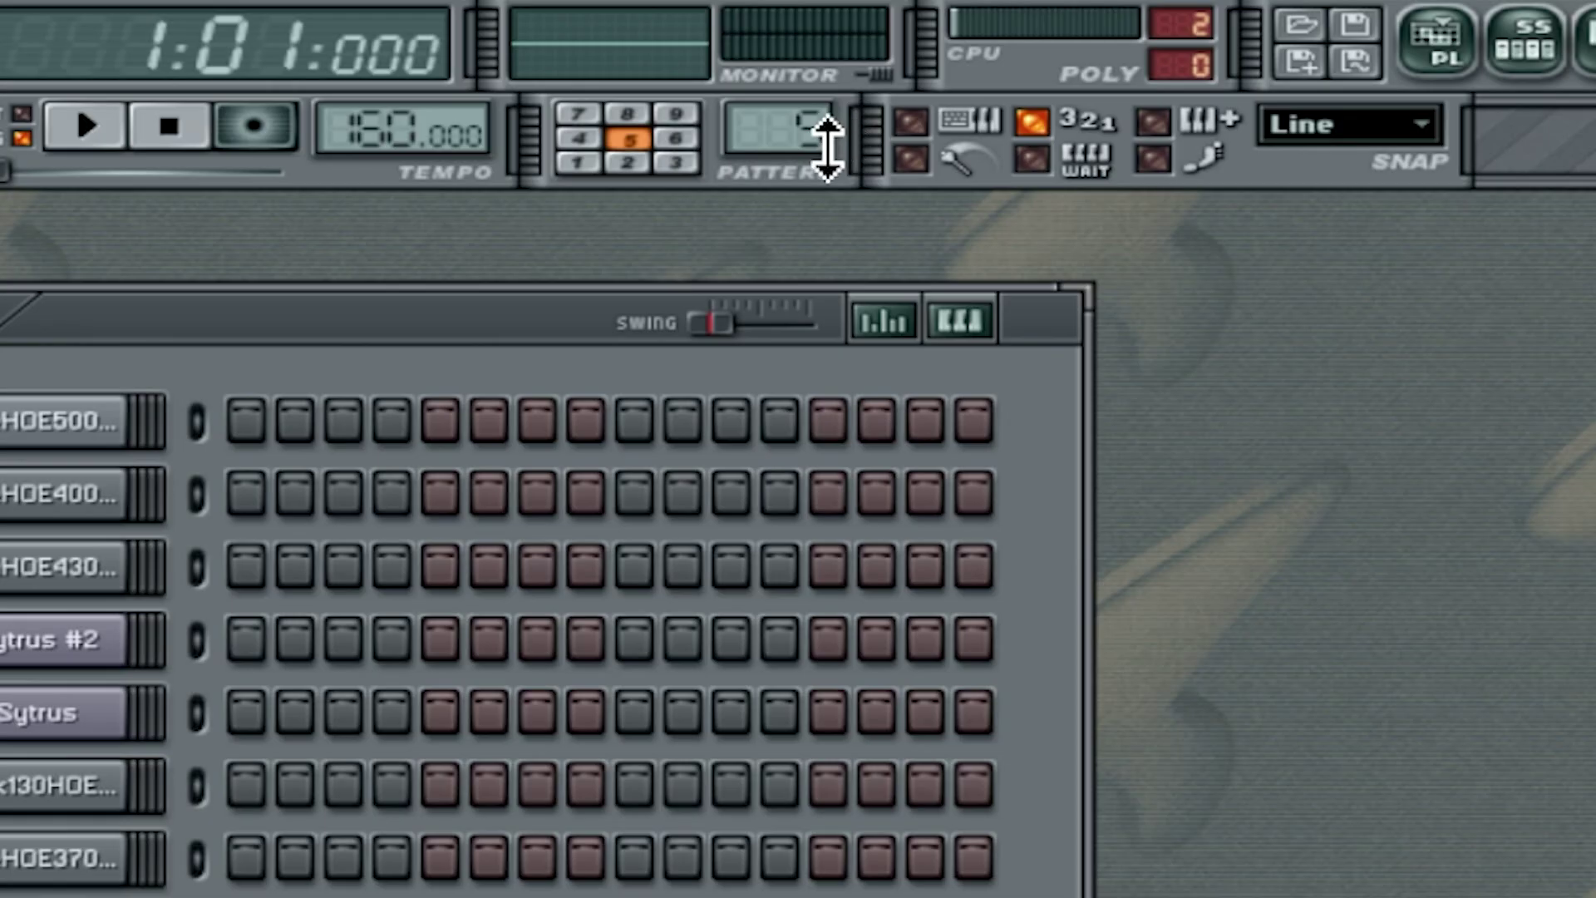
Run the pattern selector up to the highest pattern numbers and back down to the Bass pattern.
{"action": "left_click_drag", "start_coordinate": [497, 38], "coordinate": [498, 32]}
{"action": "left_click_drag", "start_coordinate": [778, 128], "coordinate": [778, 17]}
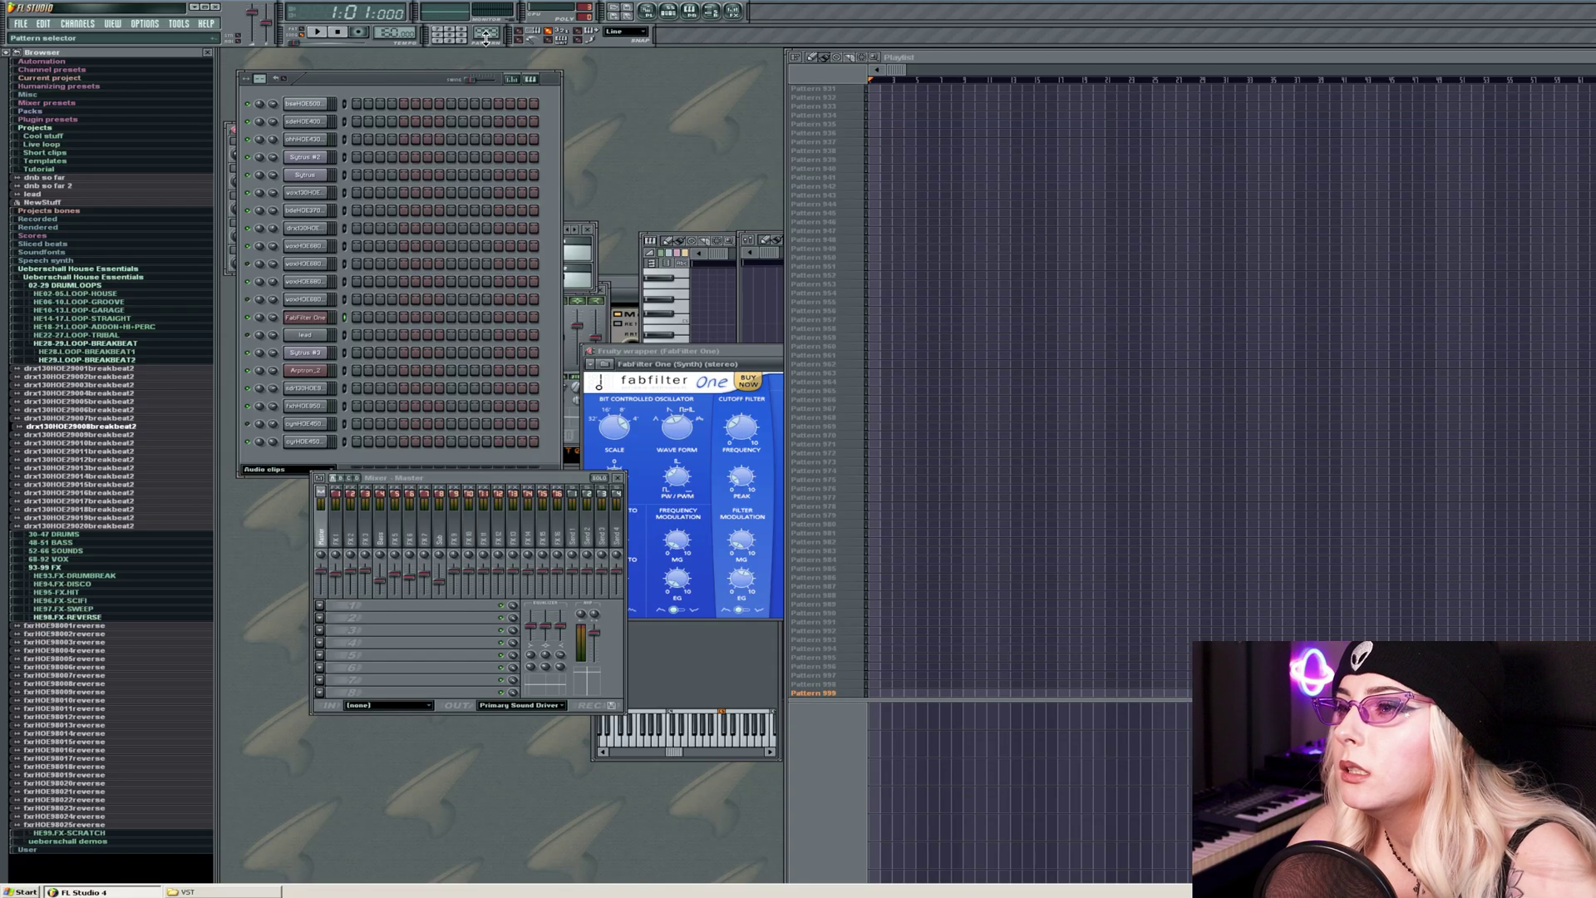
{"action": "left_click_drag", "start_coordinate": [486, 33], "coordinate": [486, 62]}
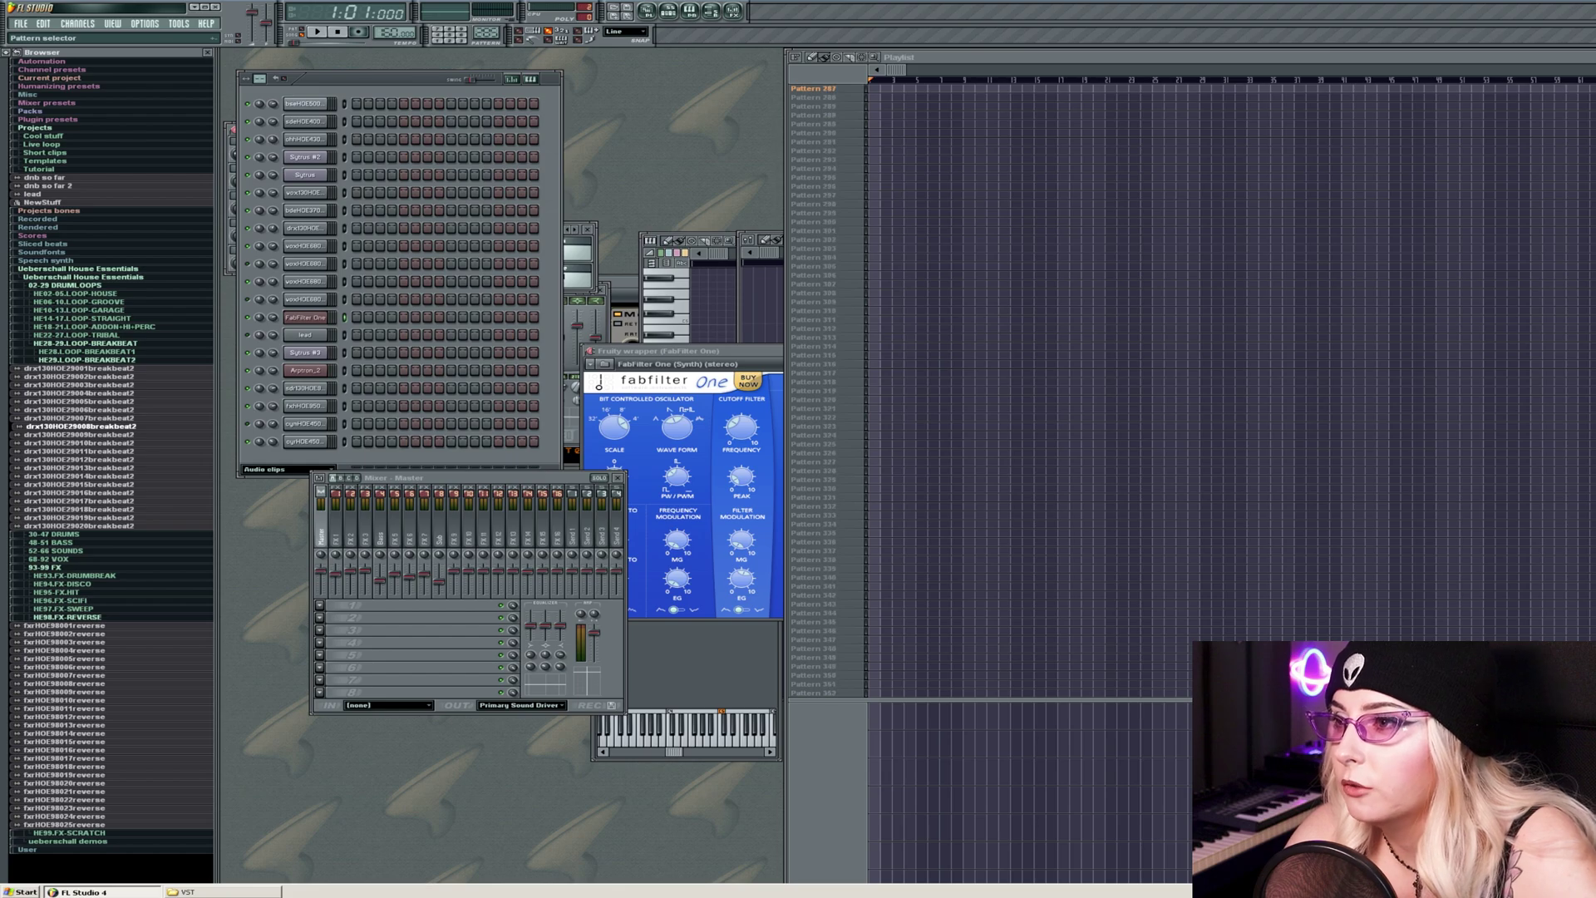
{"action": "left_click_drag", "start_coordinate": [487, 33], "coordinate": [486, 62]}
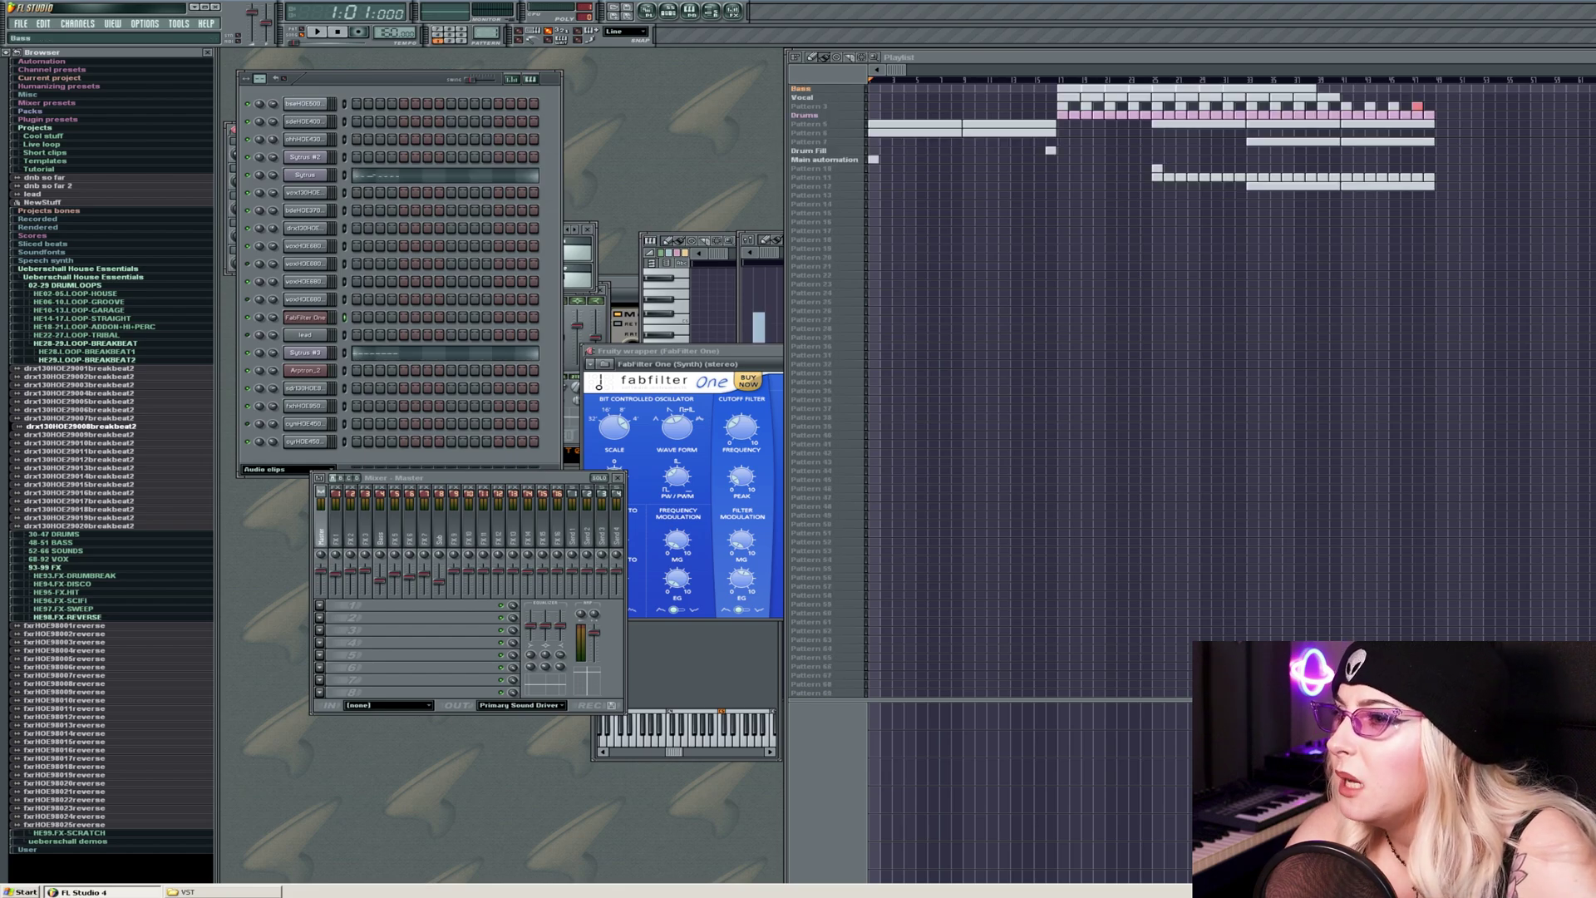
{"action": "left_click_drag", "start_coordinate": [427, 856], "coordinate": [427, 17]}
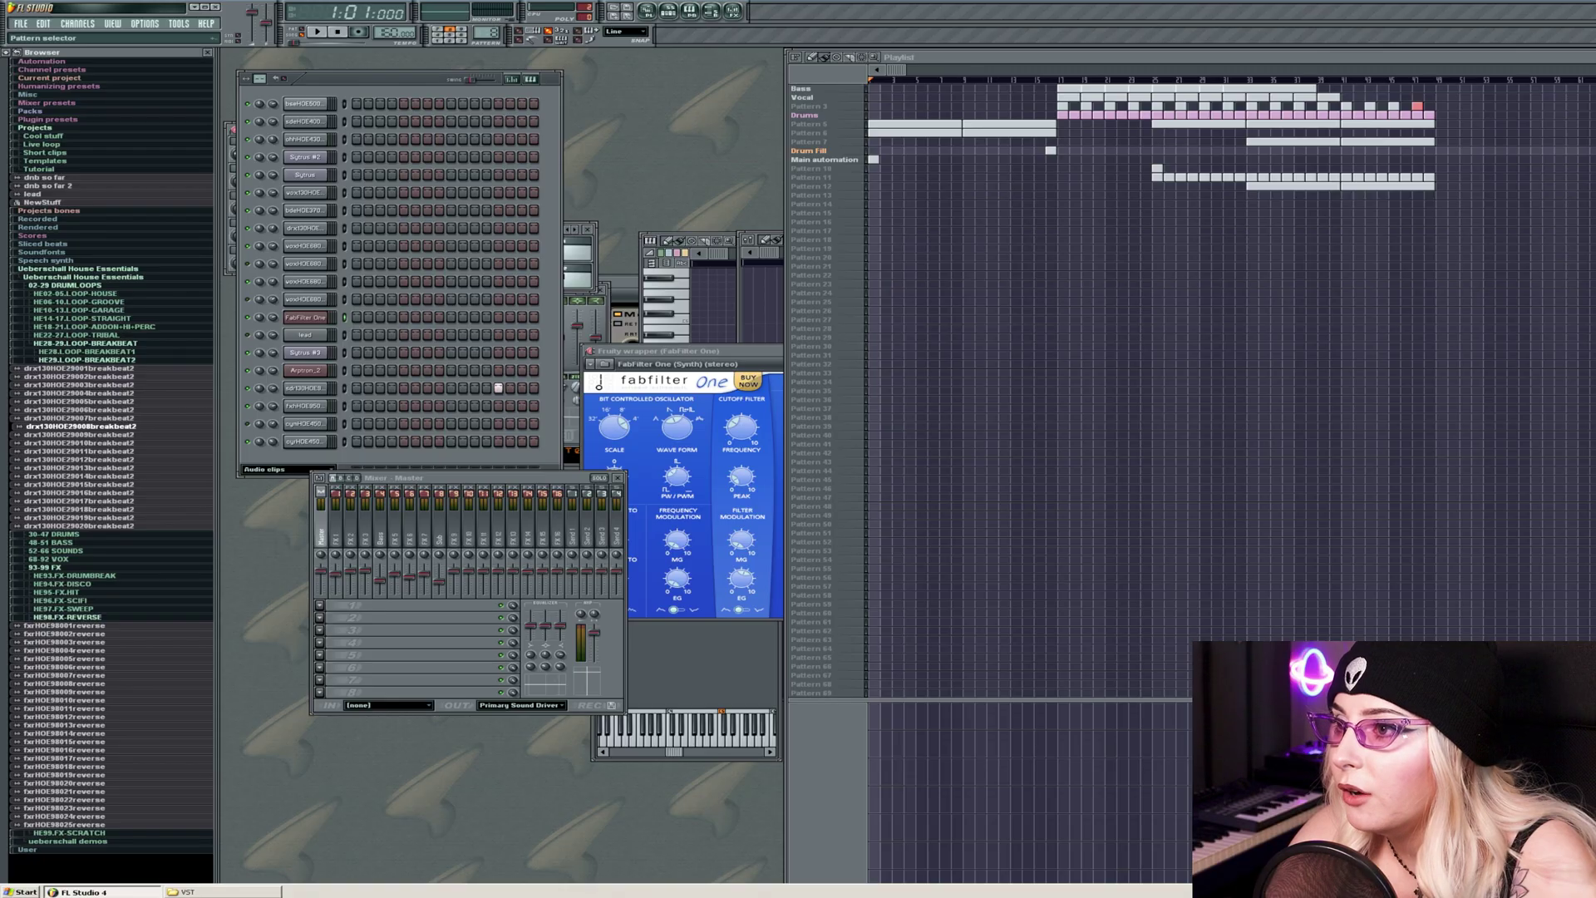
Select the empty Pattern 13.
{"action": "left_click_drag", "start_coordinate": [487, 32], "coordinate": [496, 24]}
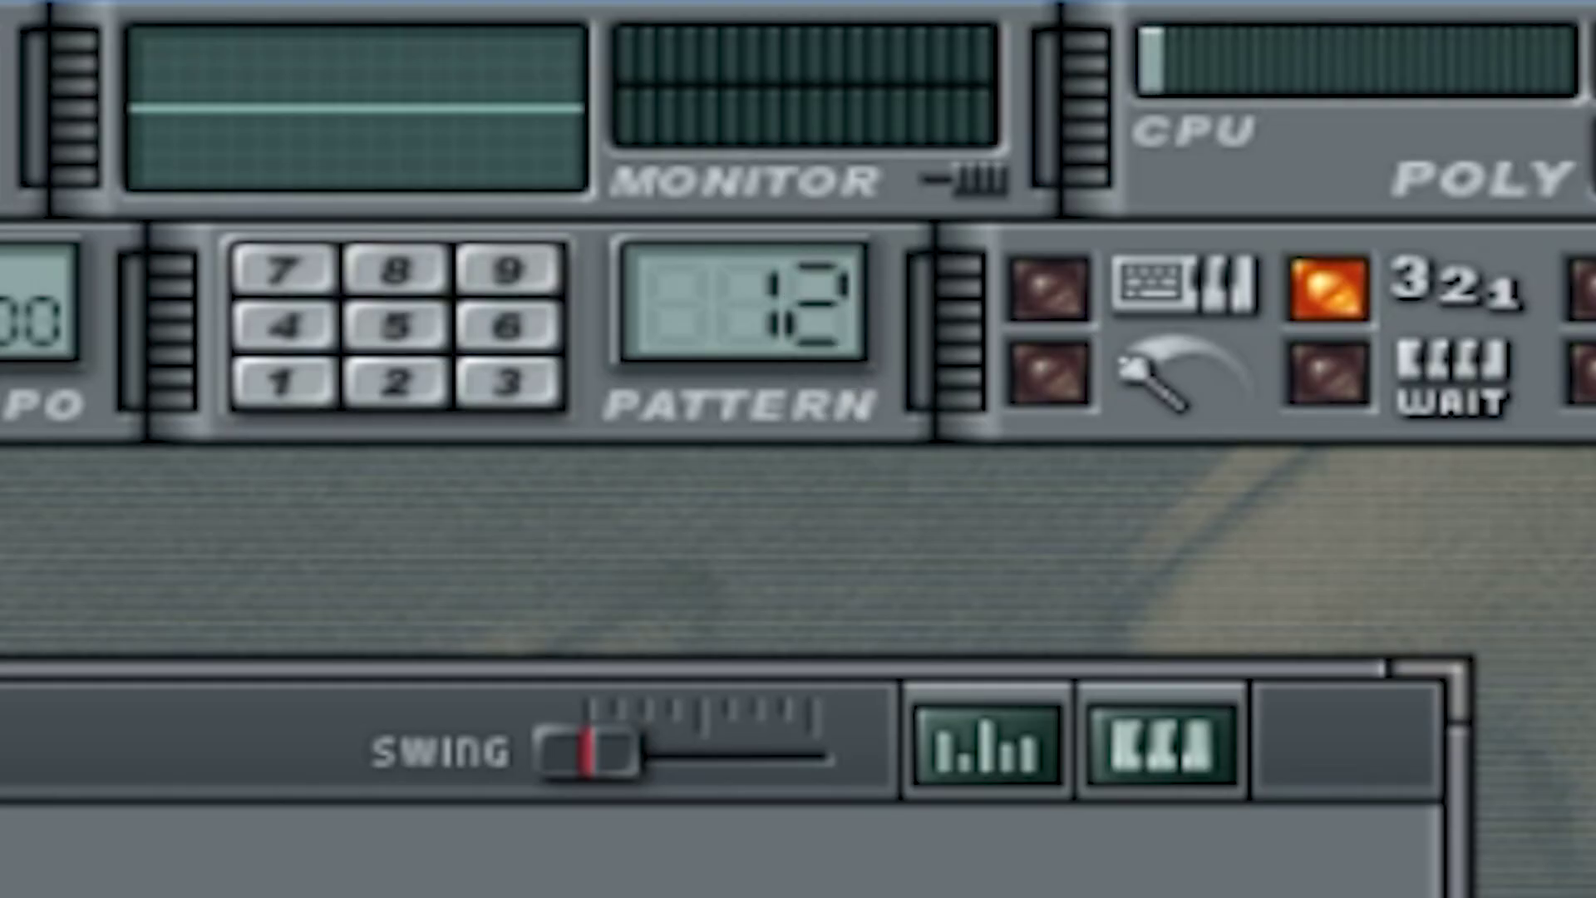
{"action": "scroll", "coordinate": [840, 285], "scroll_direction": "up", "scroll_amount": 1}
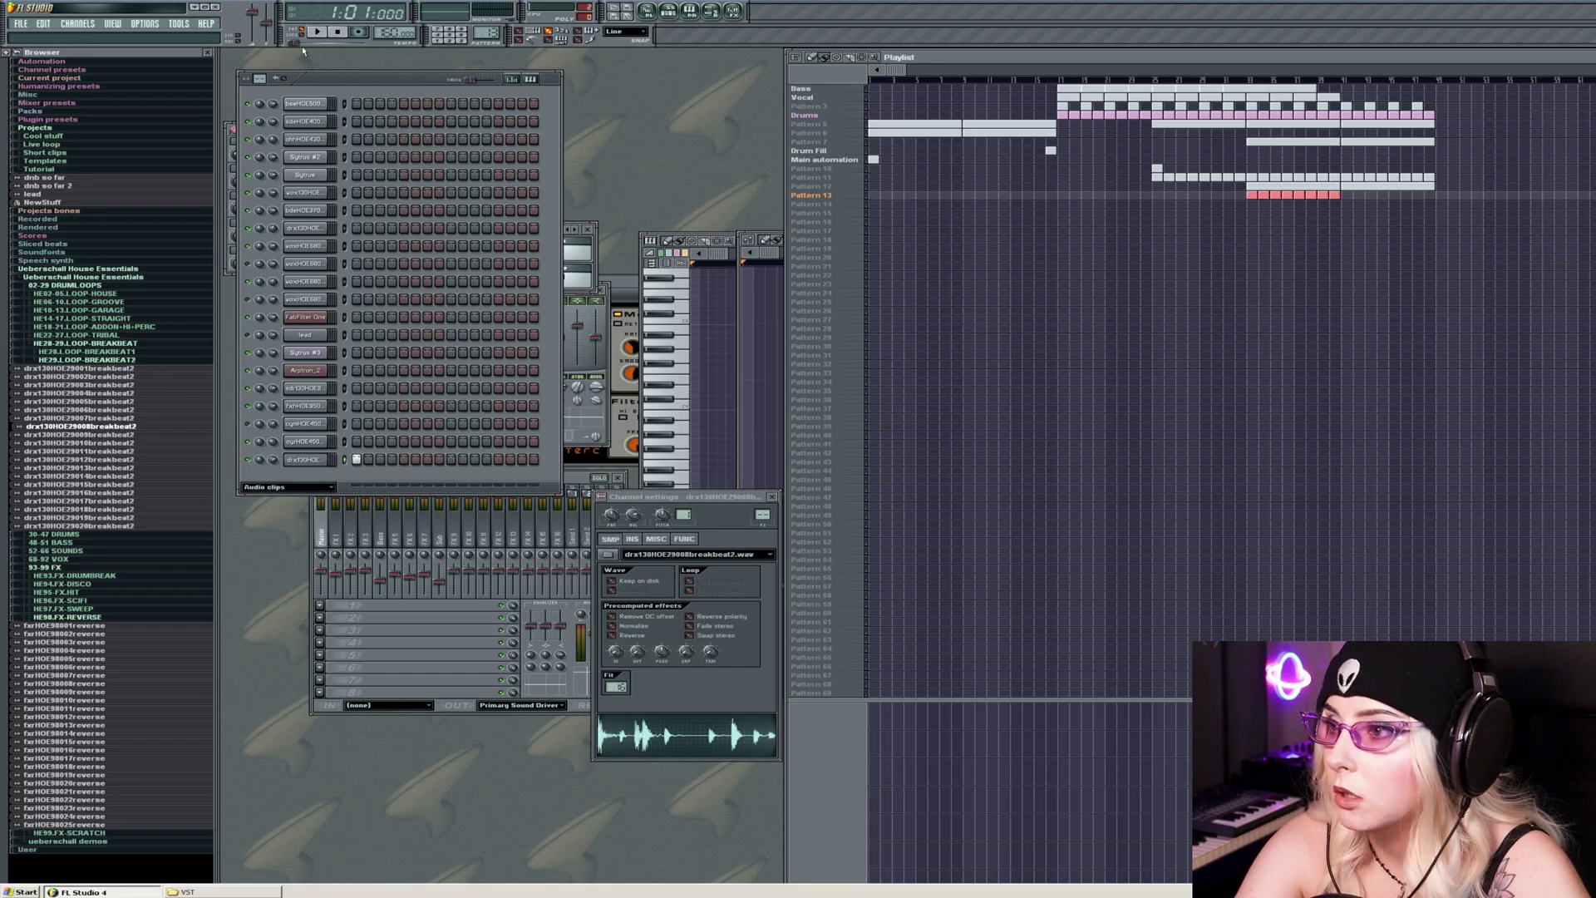
Switch to song playback and play the arrangement from where Pattern 7's clips start.
{"action": "left_click", "coordinate": [302, 34]}
{"action": "left_click", "coordinate": [1254, 79]}
{"action": "key", "text": "space"}
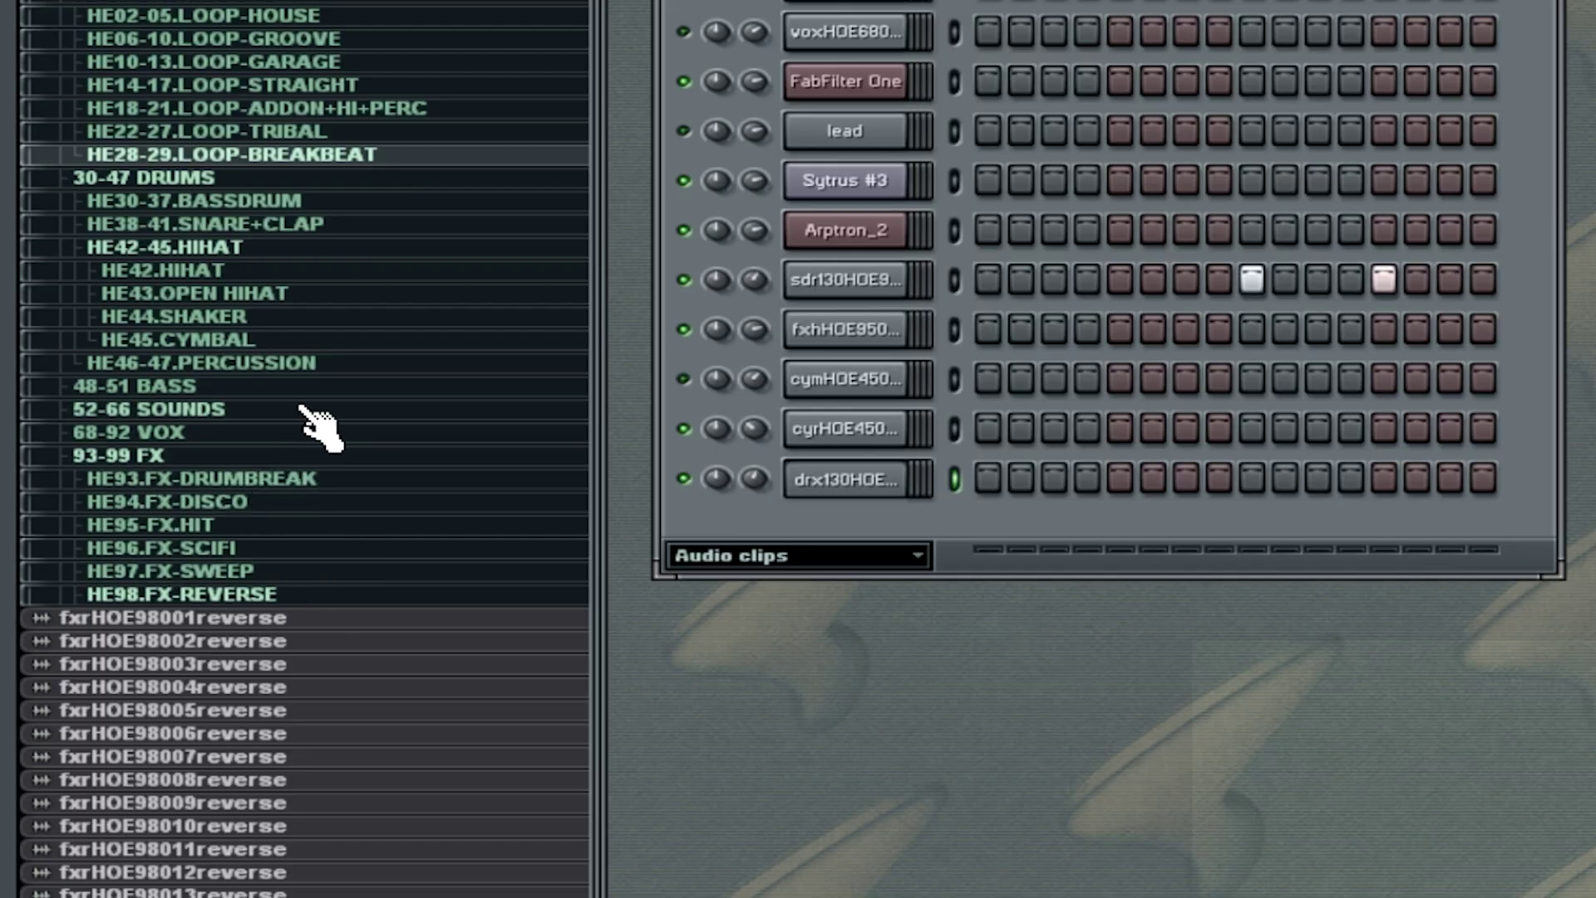
Collapse and expand the breakbeat loop and 30-47 DRUMS sample folders to look for drum fill sounds.
{"action": "left_click", "coordinate": [374, 178]}
{"action": "left_click", "coordinate": [381, 160]}
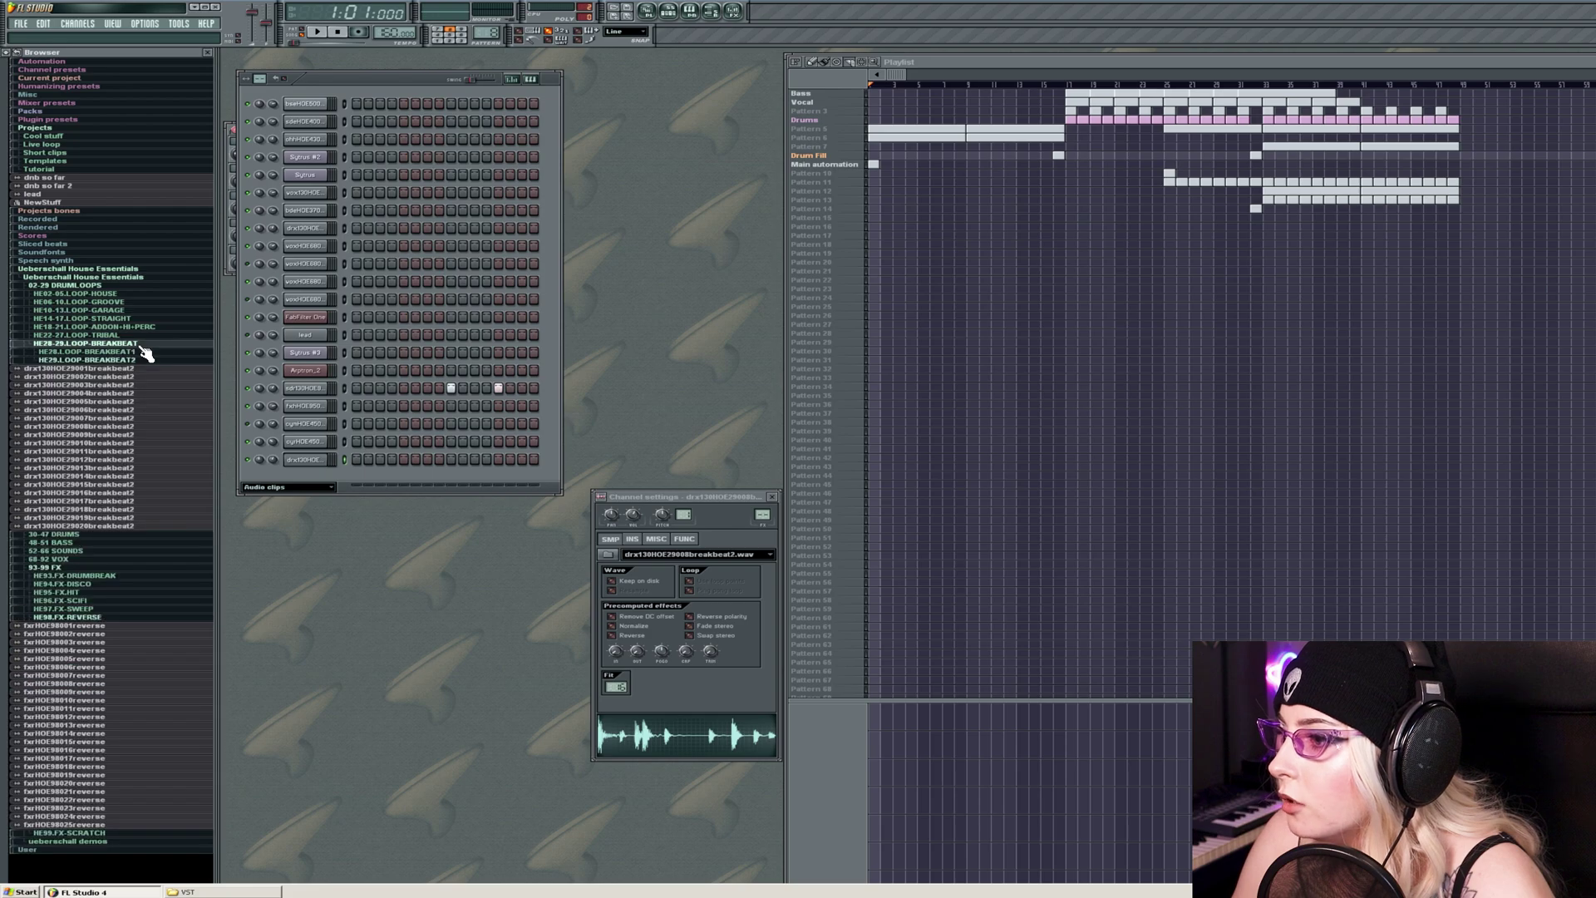
{"action": "left_click", "coordinate": [138, 363]}
{"action": "left_click", "coordinate": [159, 368]}
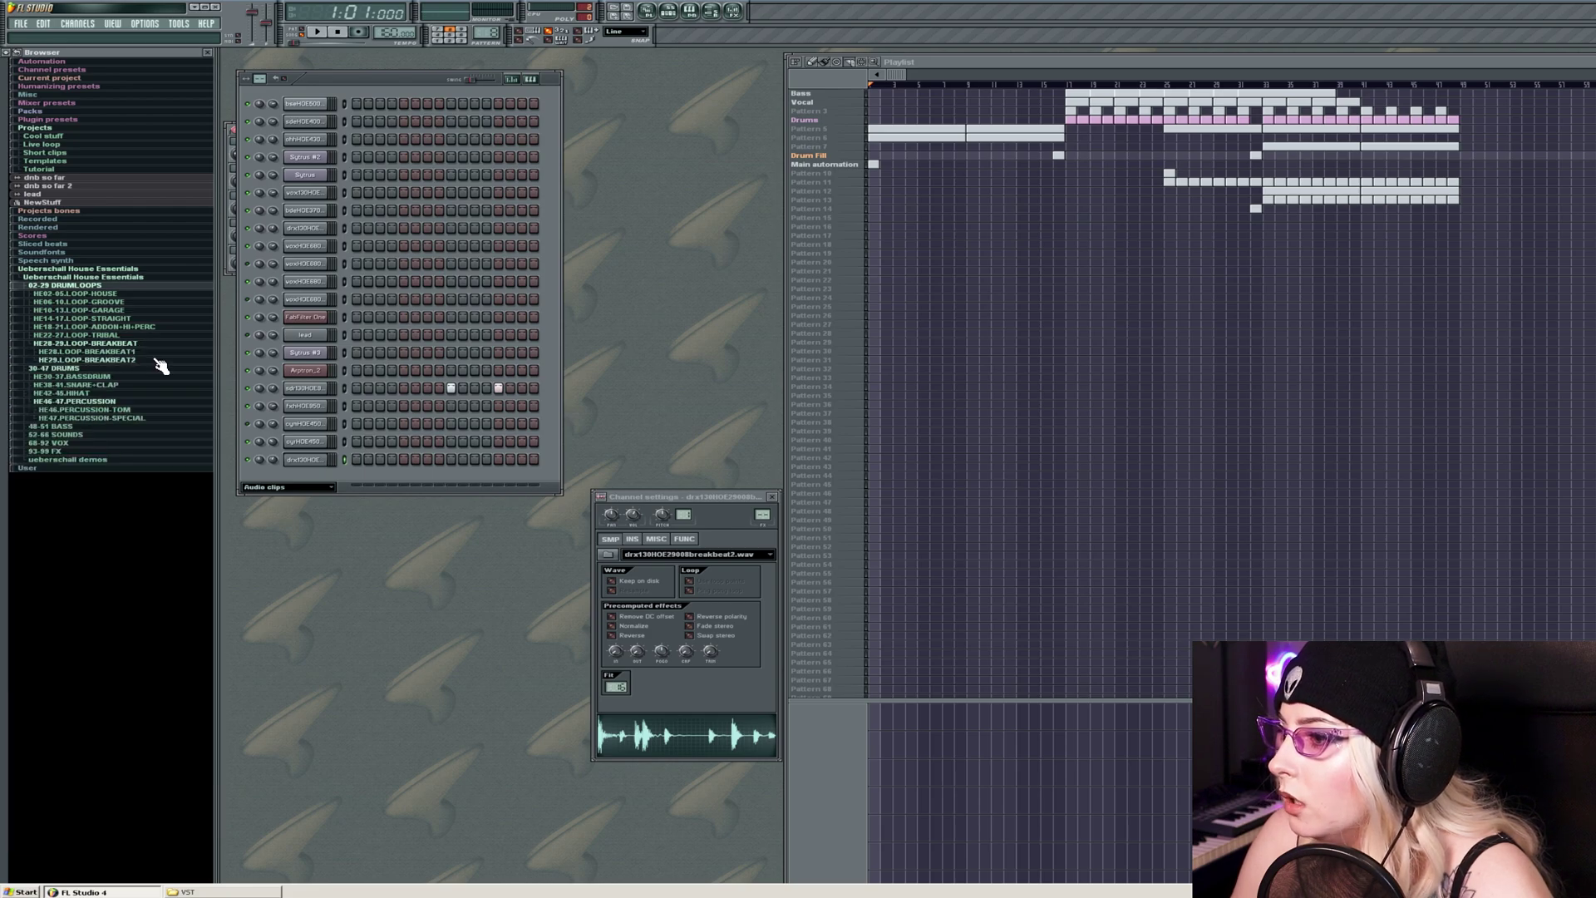
{"action": "left_click", "coordinate": [133, 345]}
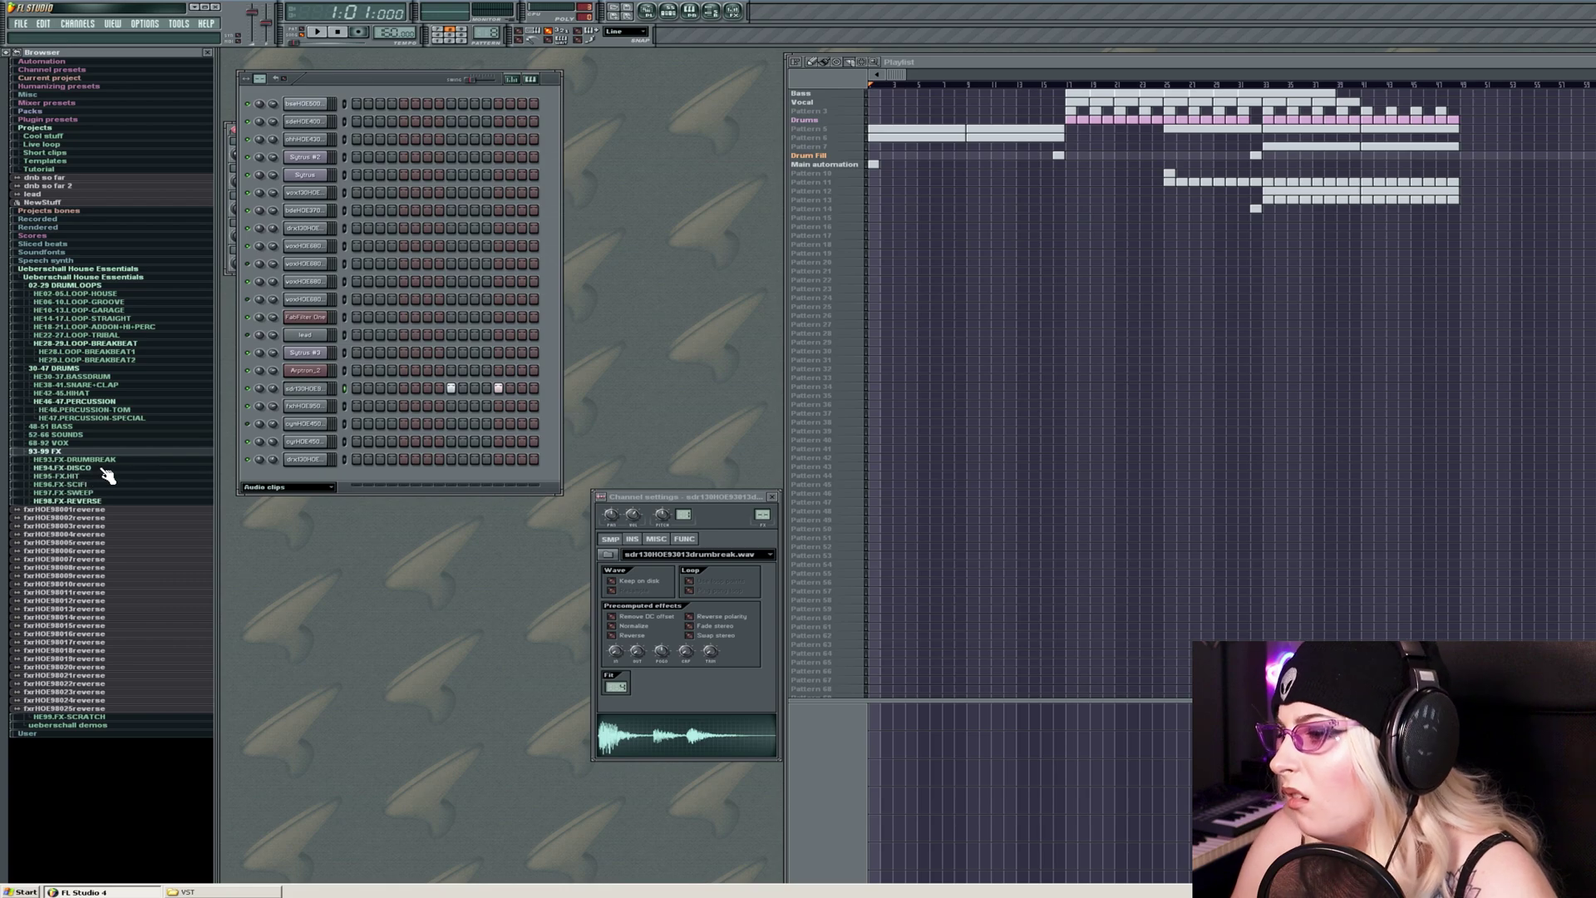
Expand the HE93.FX-DRUMBREAK folder and audition several drumbreak samples, including sdr130HOE93023drumbreak and sdr130HOE93028drumbreak.
{"action": "left_click", "coordinate": [101, 460]}
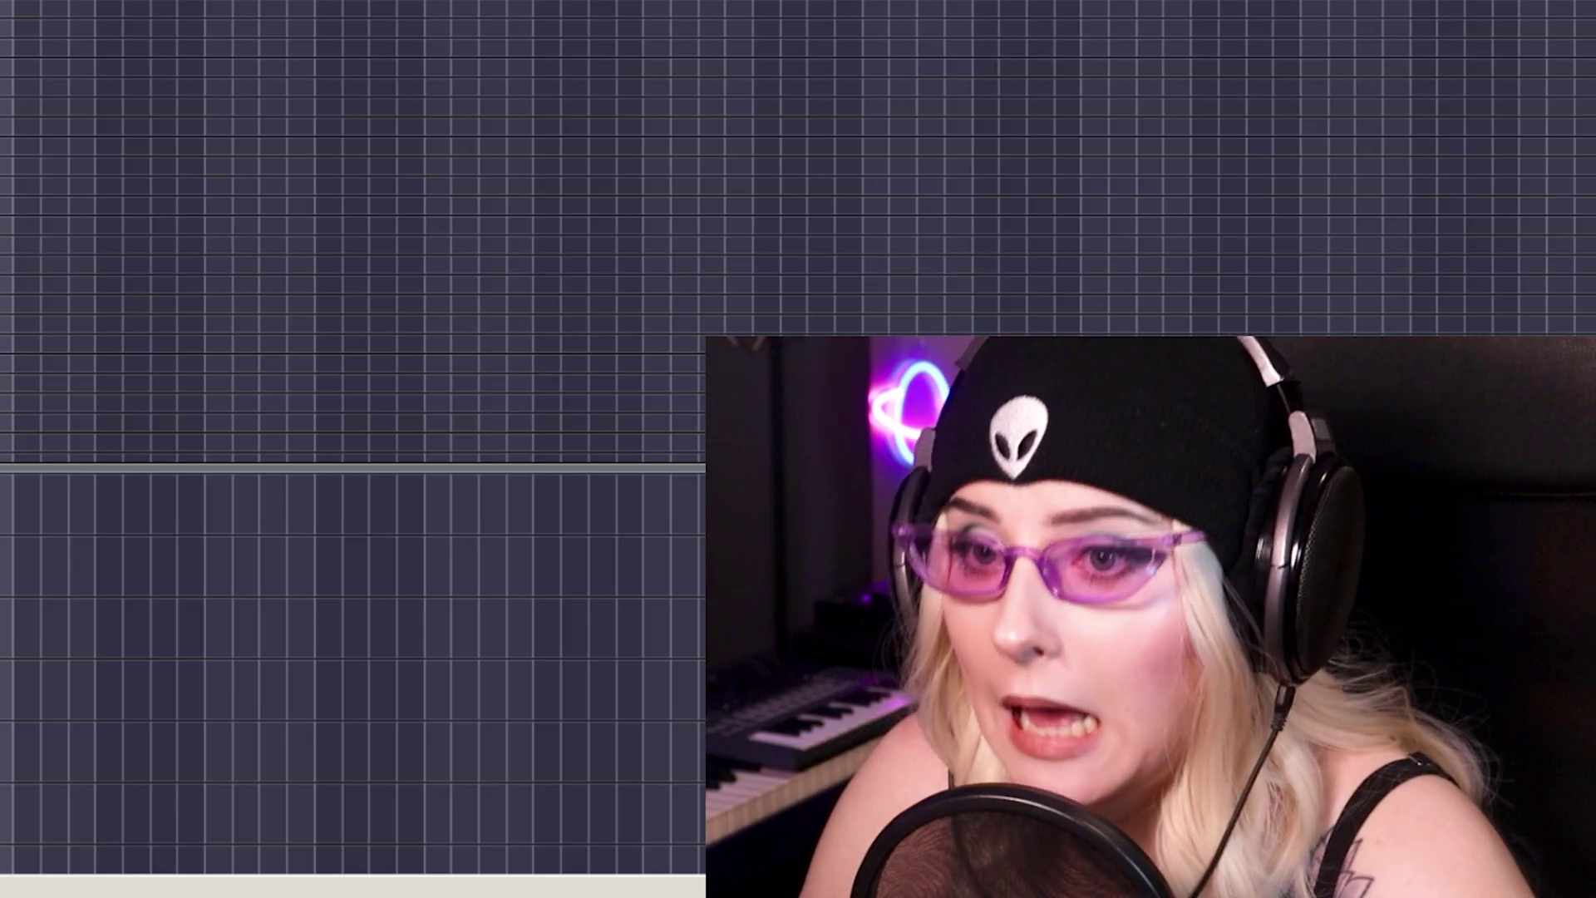
{"action": "left_click", "coordinate": [111, 650]}
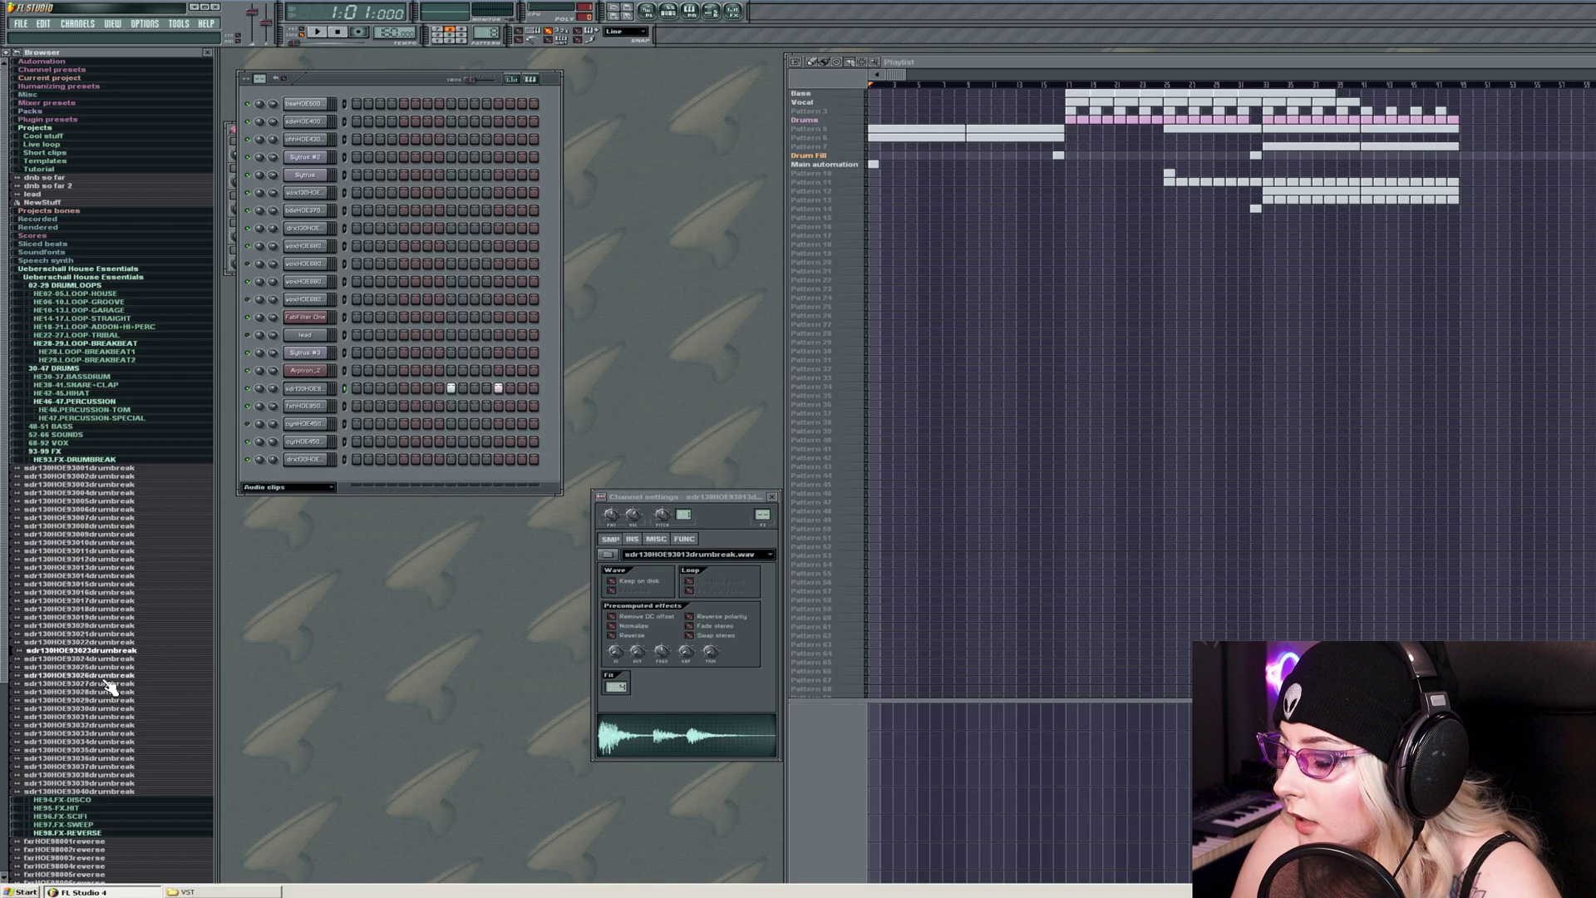
{"action": "left_click", "coordinate": [107, 676]}
{"action": "left_click", "coordinate": [111, 693]}
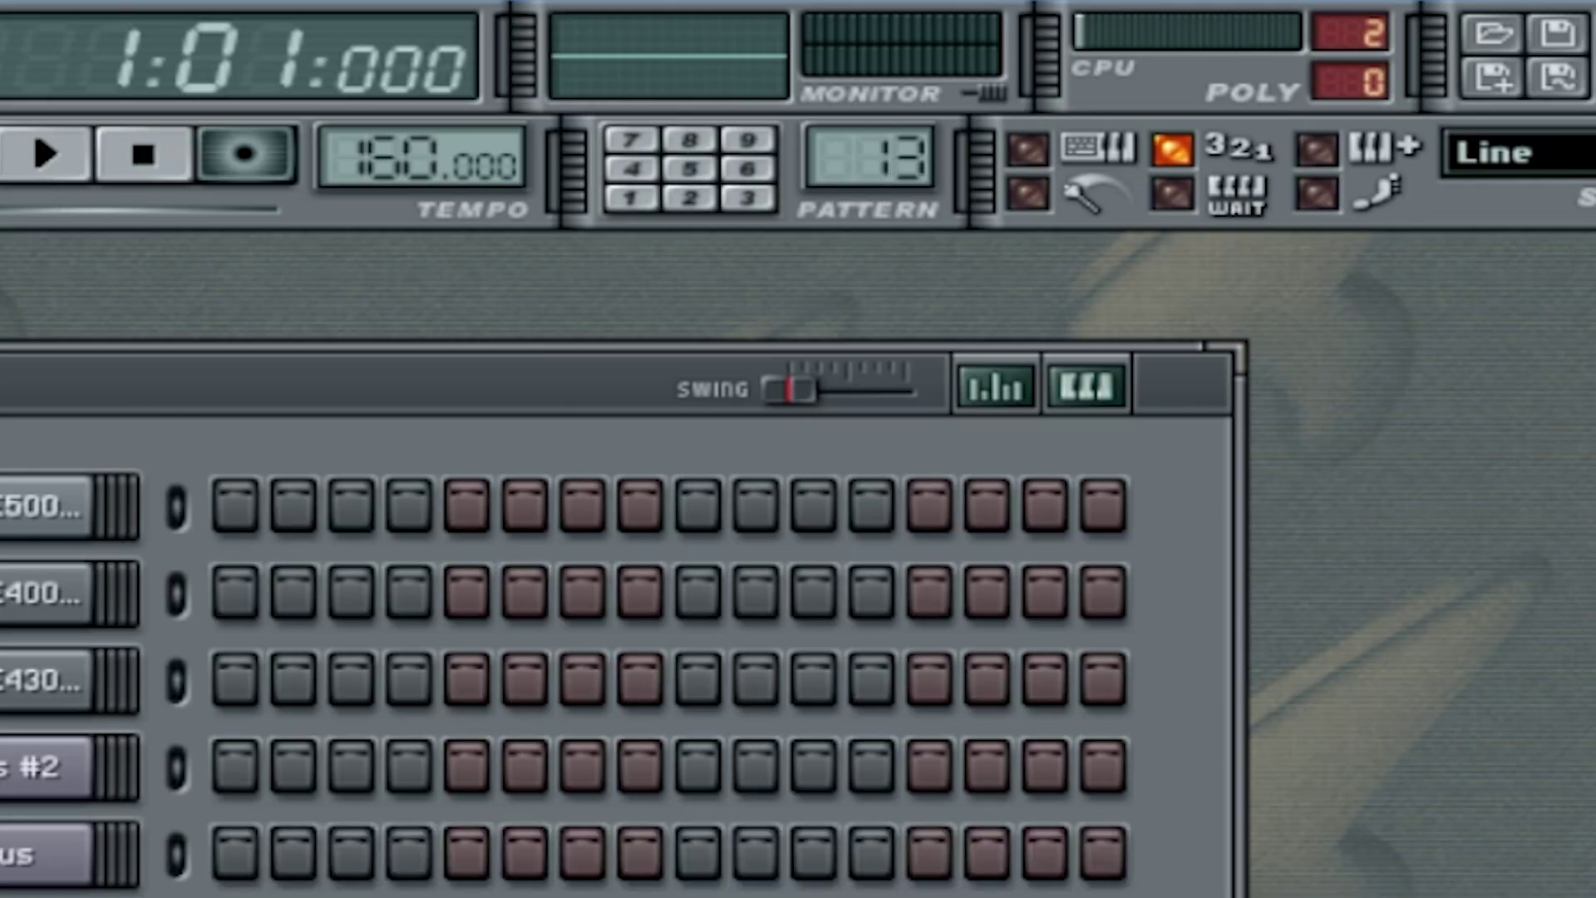
Switch from the Drum Fill pattern to an unused pattern.
{"action": "left_click_drag", "start_coordinate": [493, 35], "coordinate": [493, 30]}
{"action": "left_click_drag", "start_coordinate": [893, 158], "coordinate": [893, 12]}
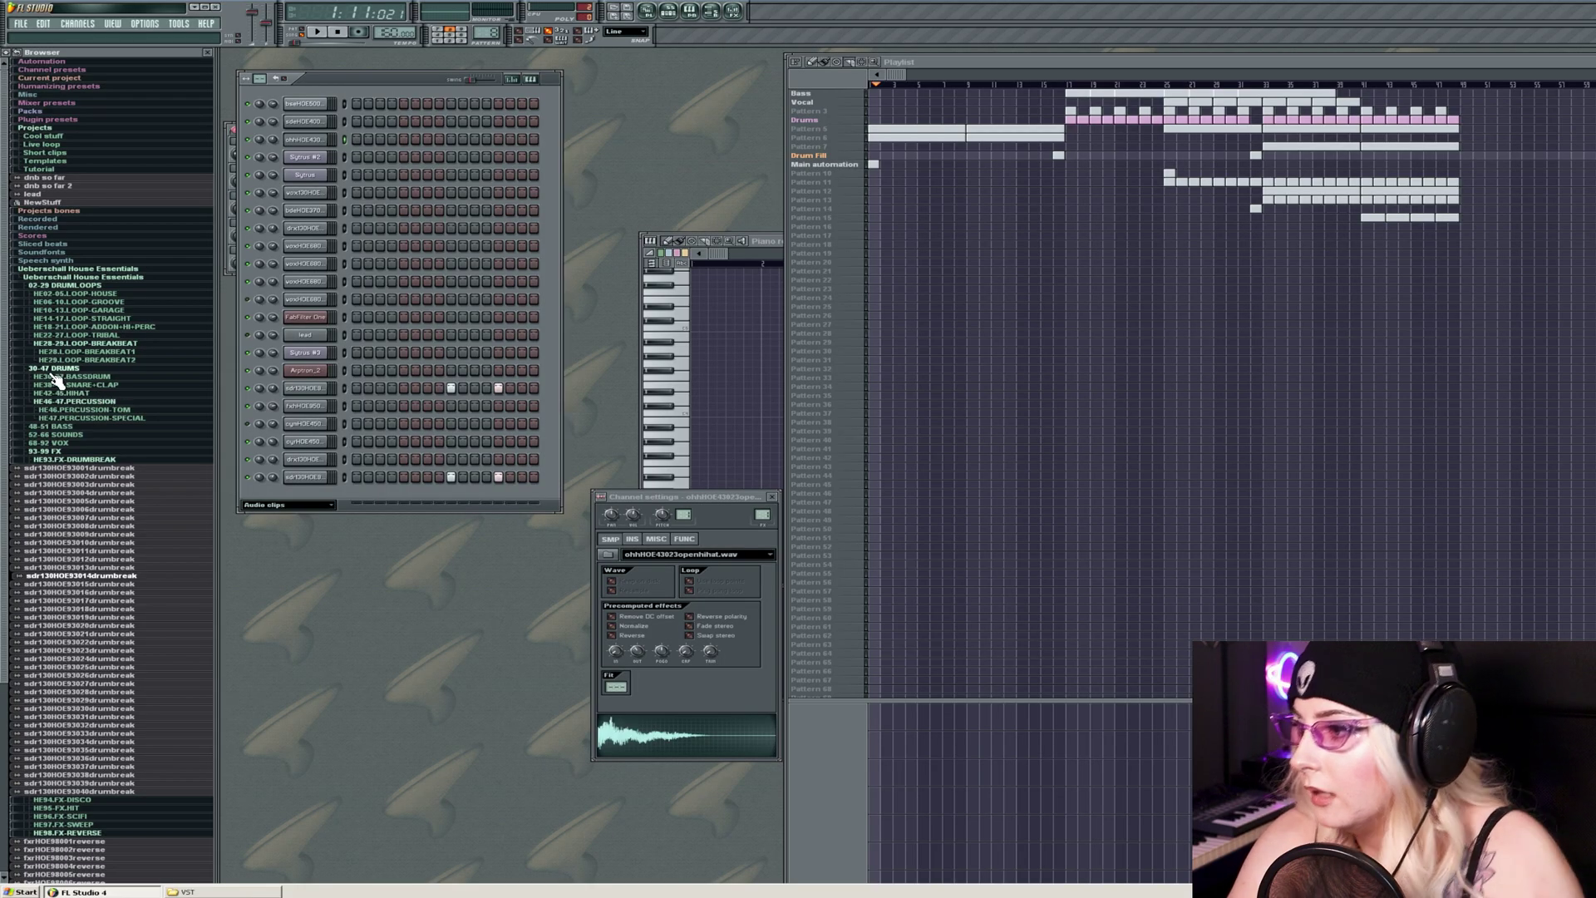
Audition the fxrHOE98015reverse, fxrHOE98014reverse, fxrHOE98018reverse and fxrHOE98020reverse samples in the HE98.FX-REVERSE folder.
{"action": "scroll", "coordinate": [86, 702], "scroll_direction": "down", "scroll_amount": 5}
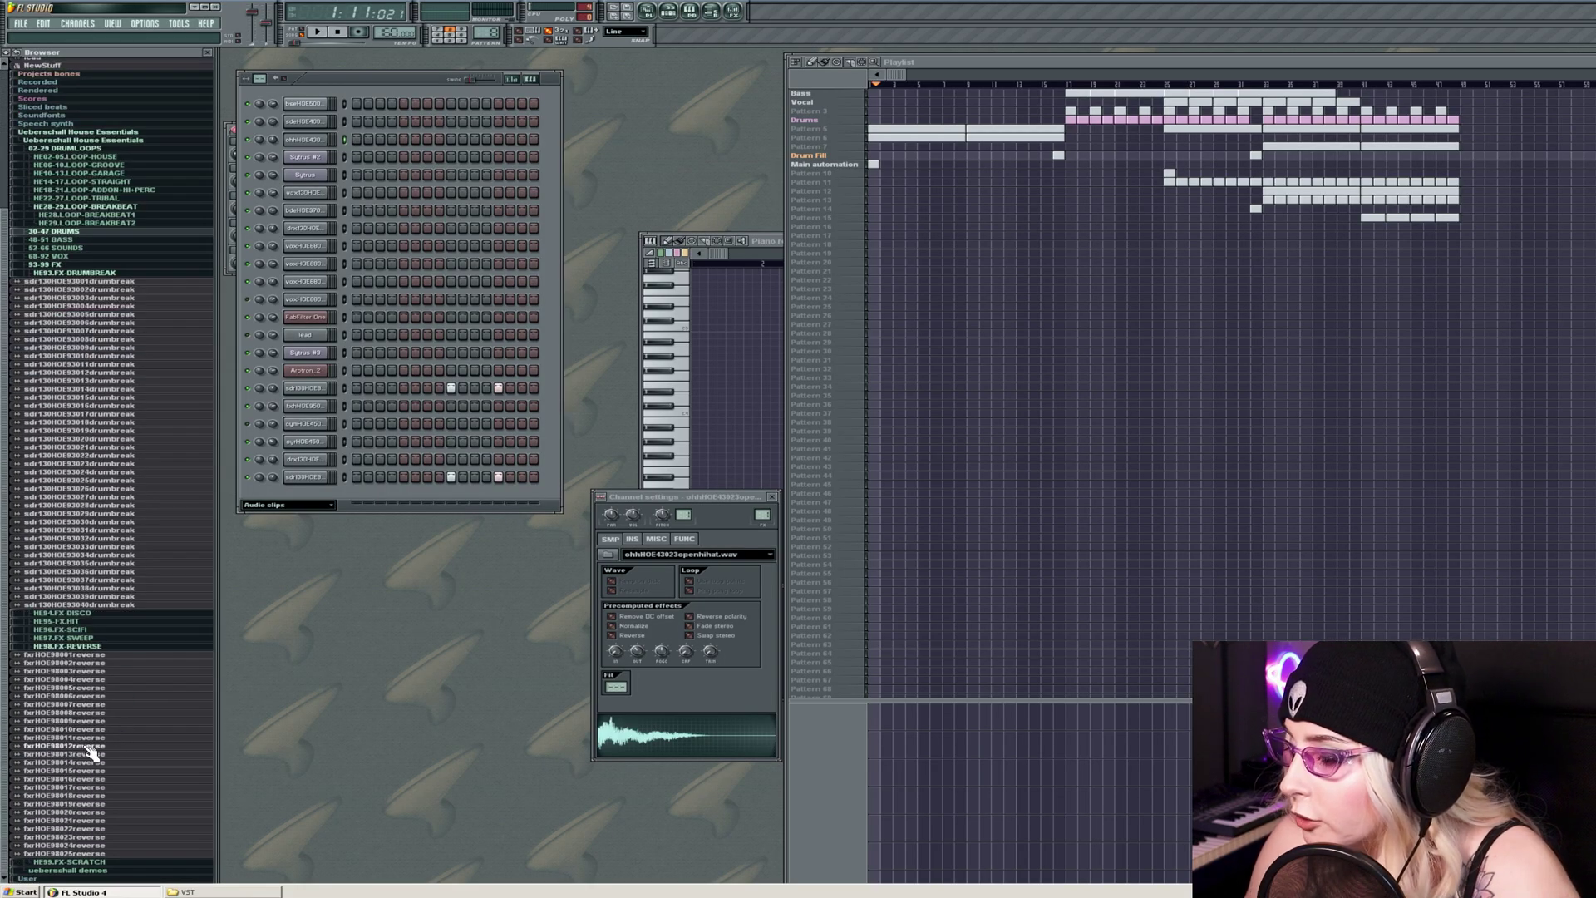
{"action": "left_click", "coordinate": [98, 771]}
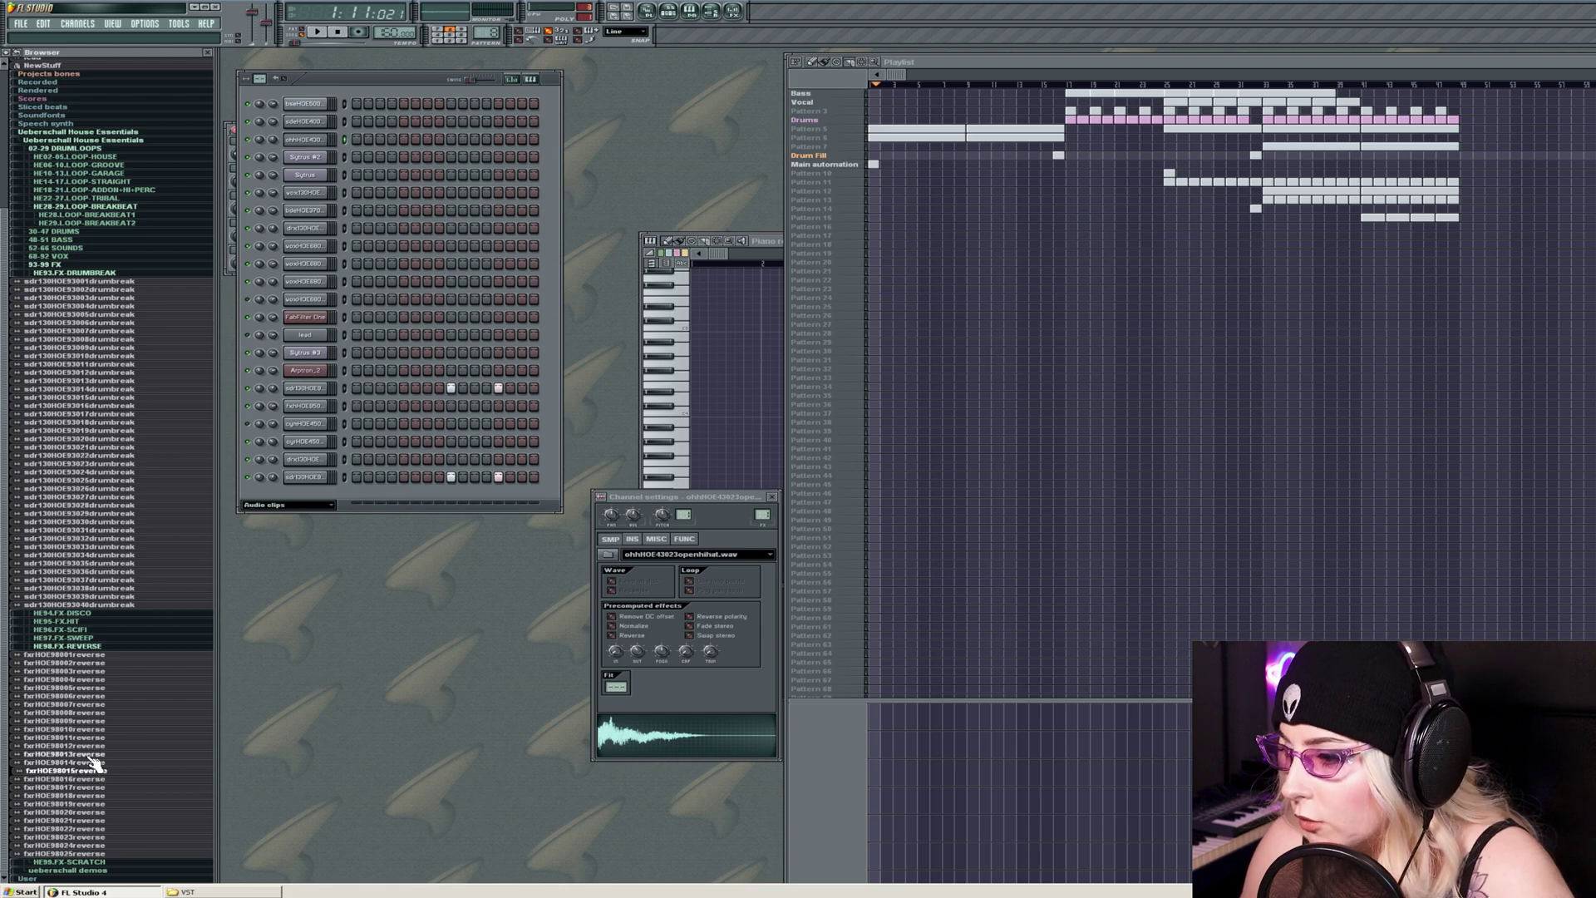
{"action": "left_click", "coordinate": [98, 763]}
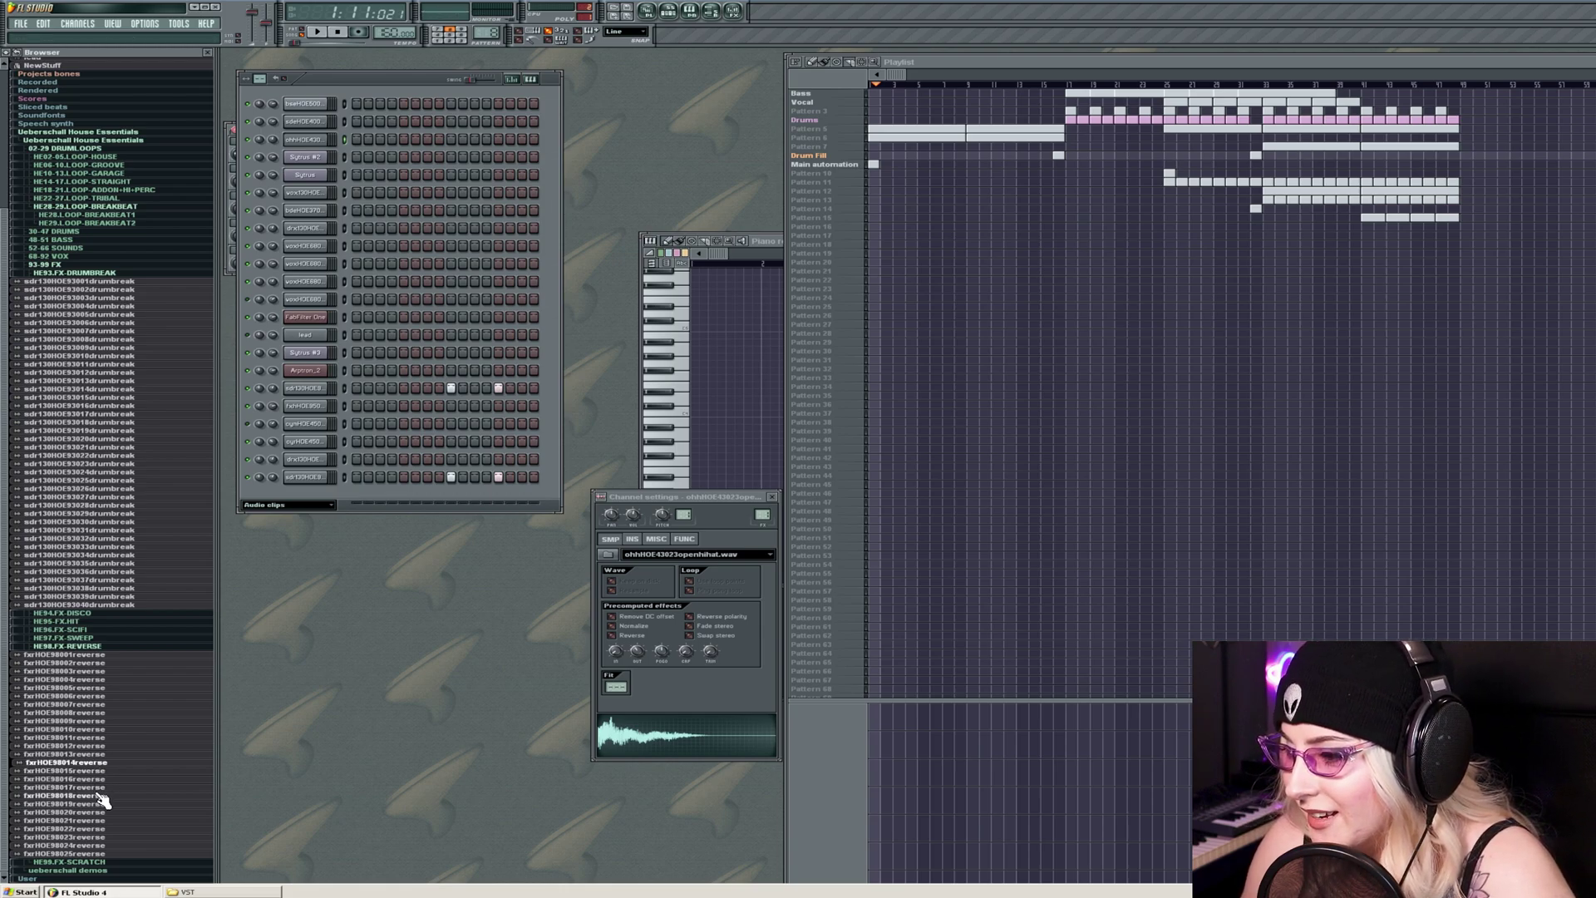
{"action": "left_click", "coordinate": [98, 796]}
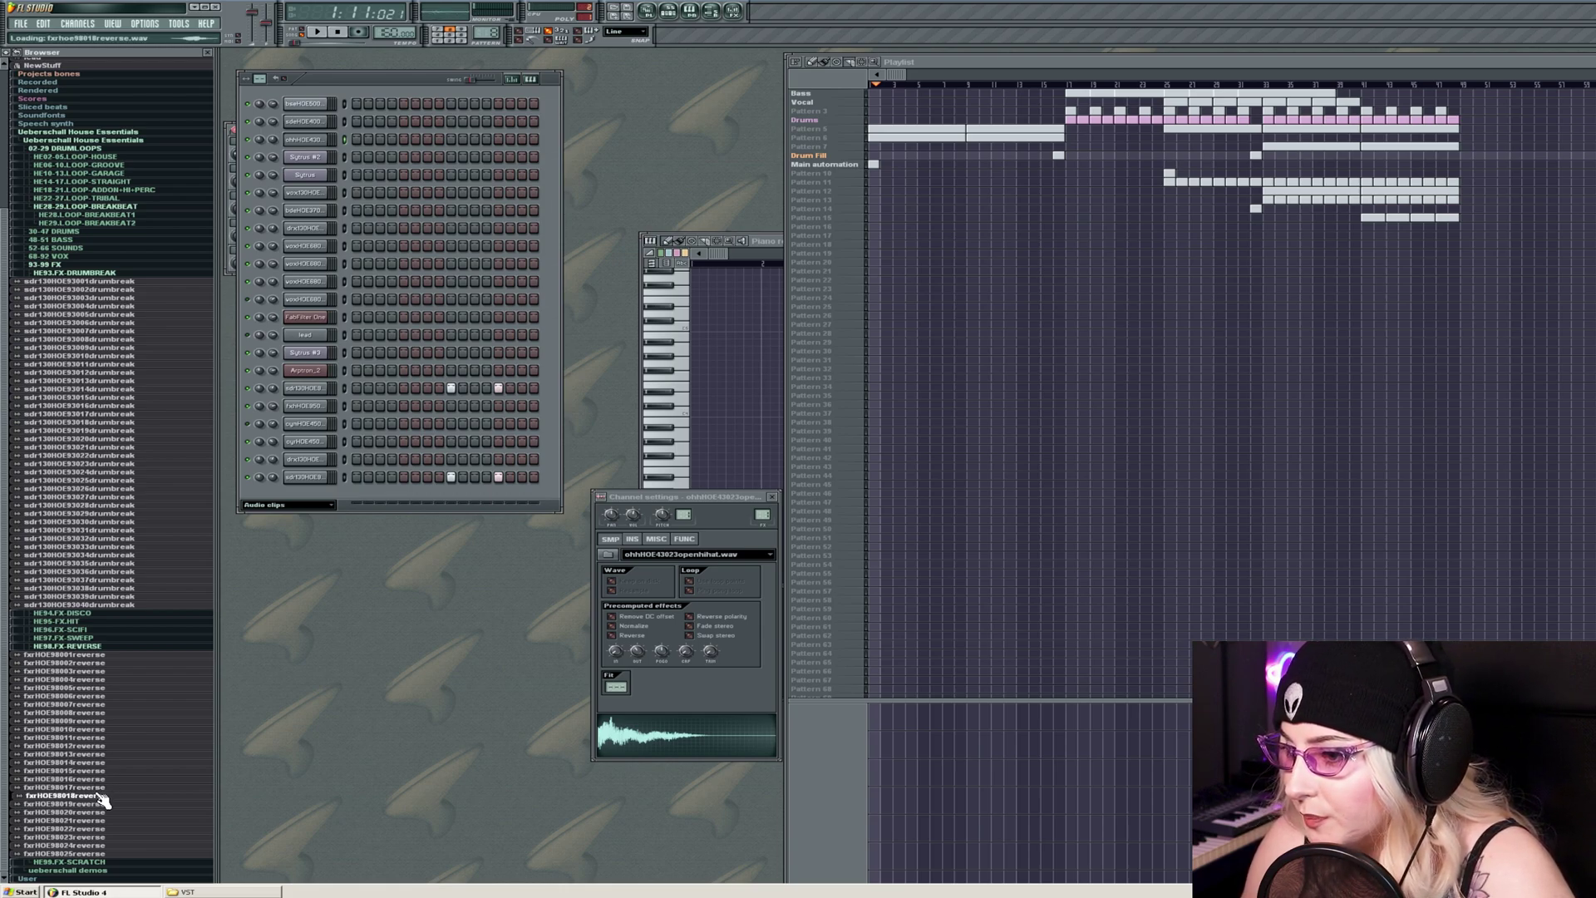
{"action": "left_click", "coordinate": [98, 812]}
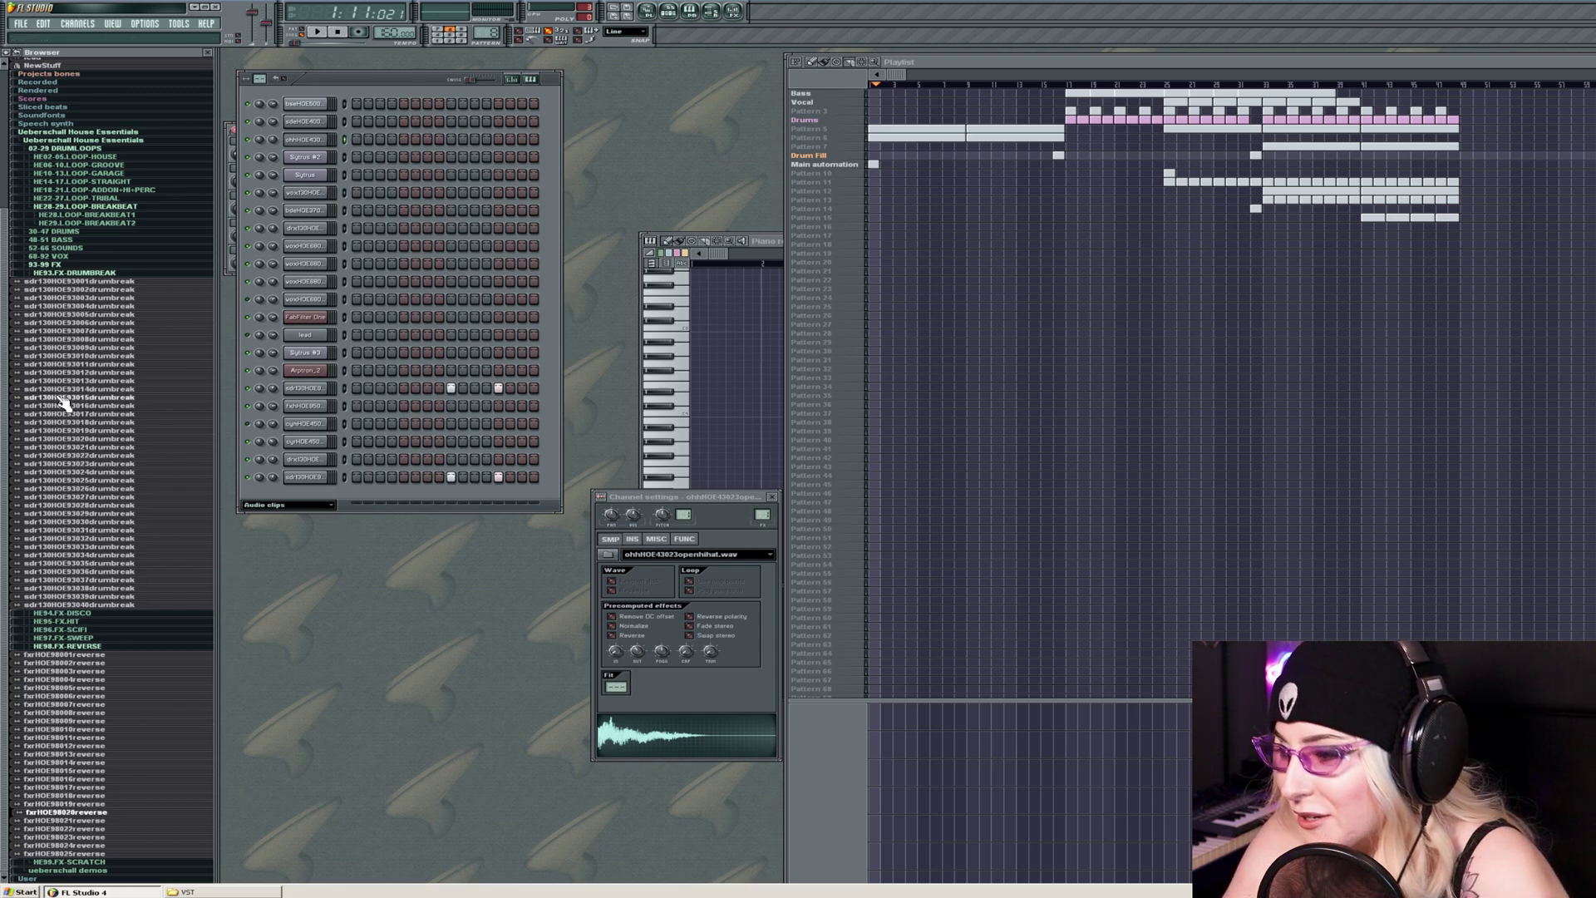
Audition reverse cymbals in the HE45.CYMBAL folder and add cywHOE45004revcymbal to Pattern 16 in the playlist.
{"action": "scroll", "coordinate": [116, 487], "scroll_direction": "up", "scroll_amount": 1}
{"action": "scroll", "coordinate": [105, 536], "scroll_direction": "up", "scroll_amount": 5}
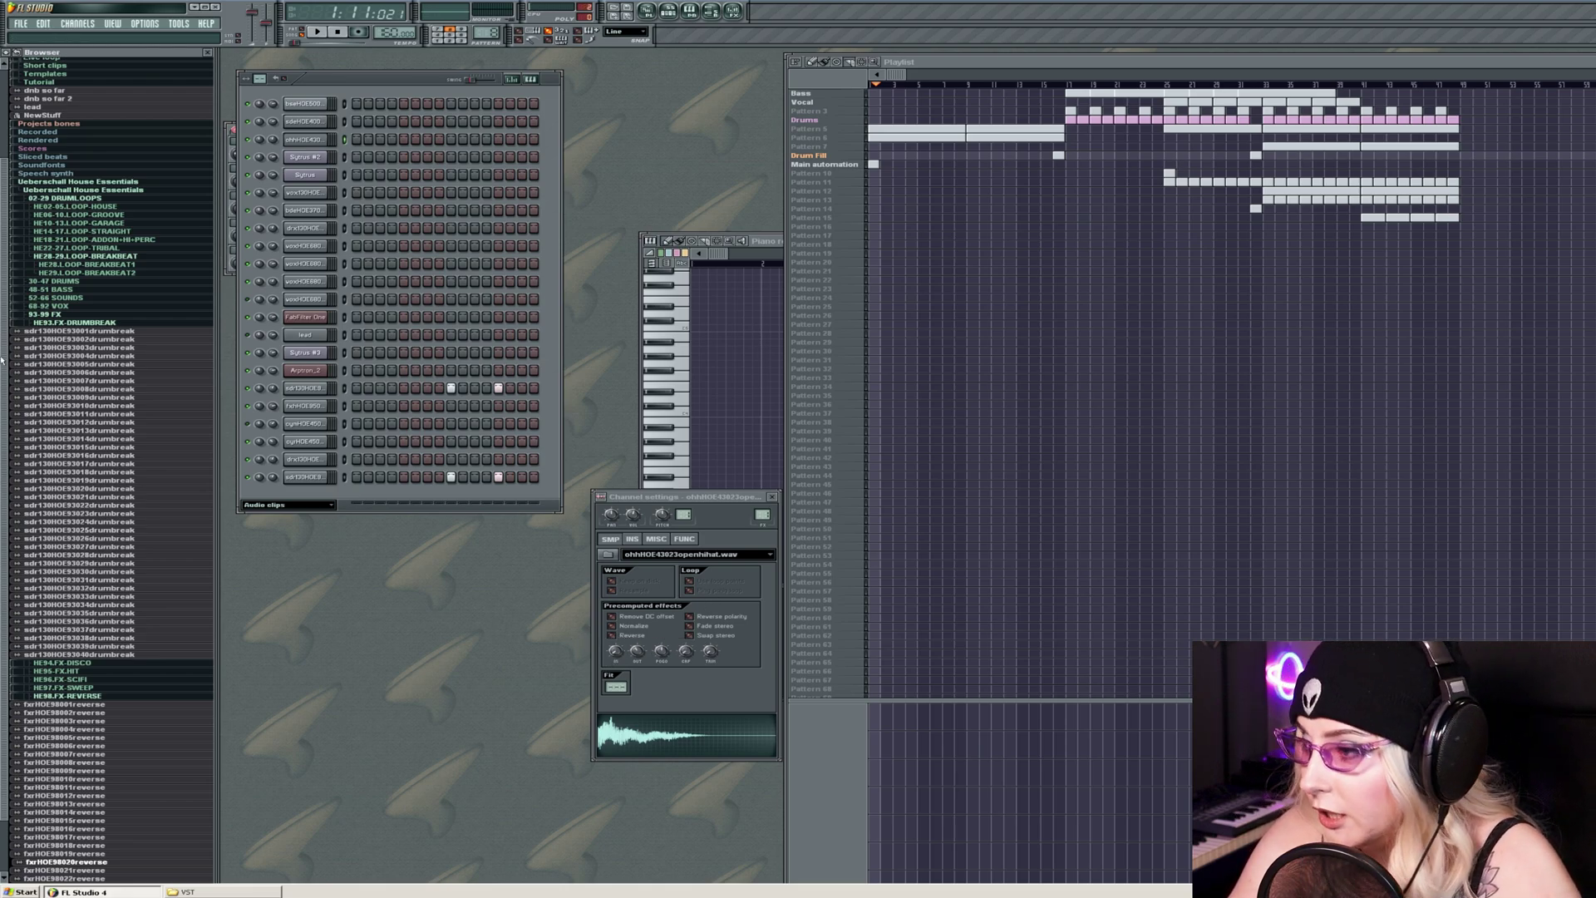
{"action": "left_click", "coordinate": [95, 527]}
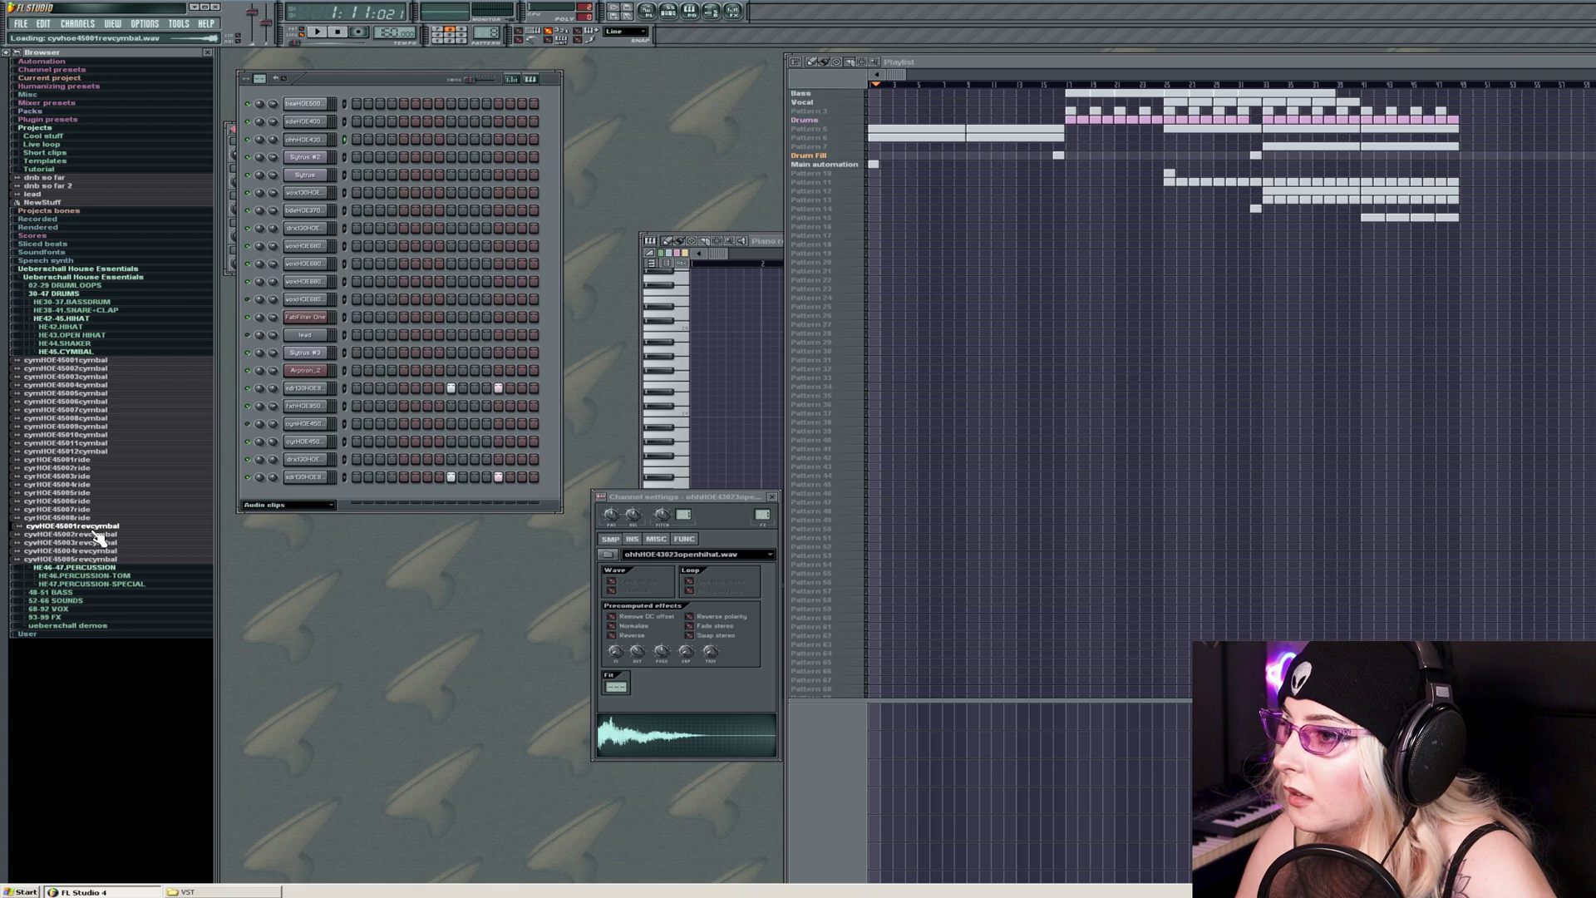
{"action": "left_click", "coordinate": [103, 552]}
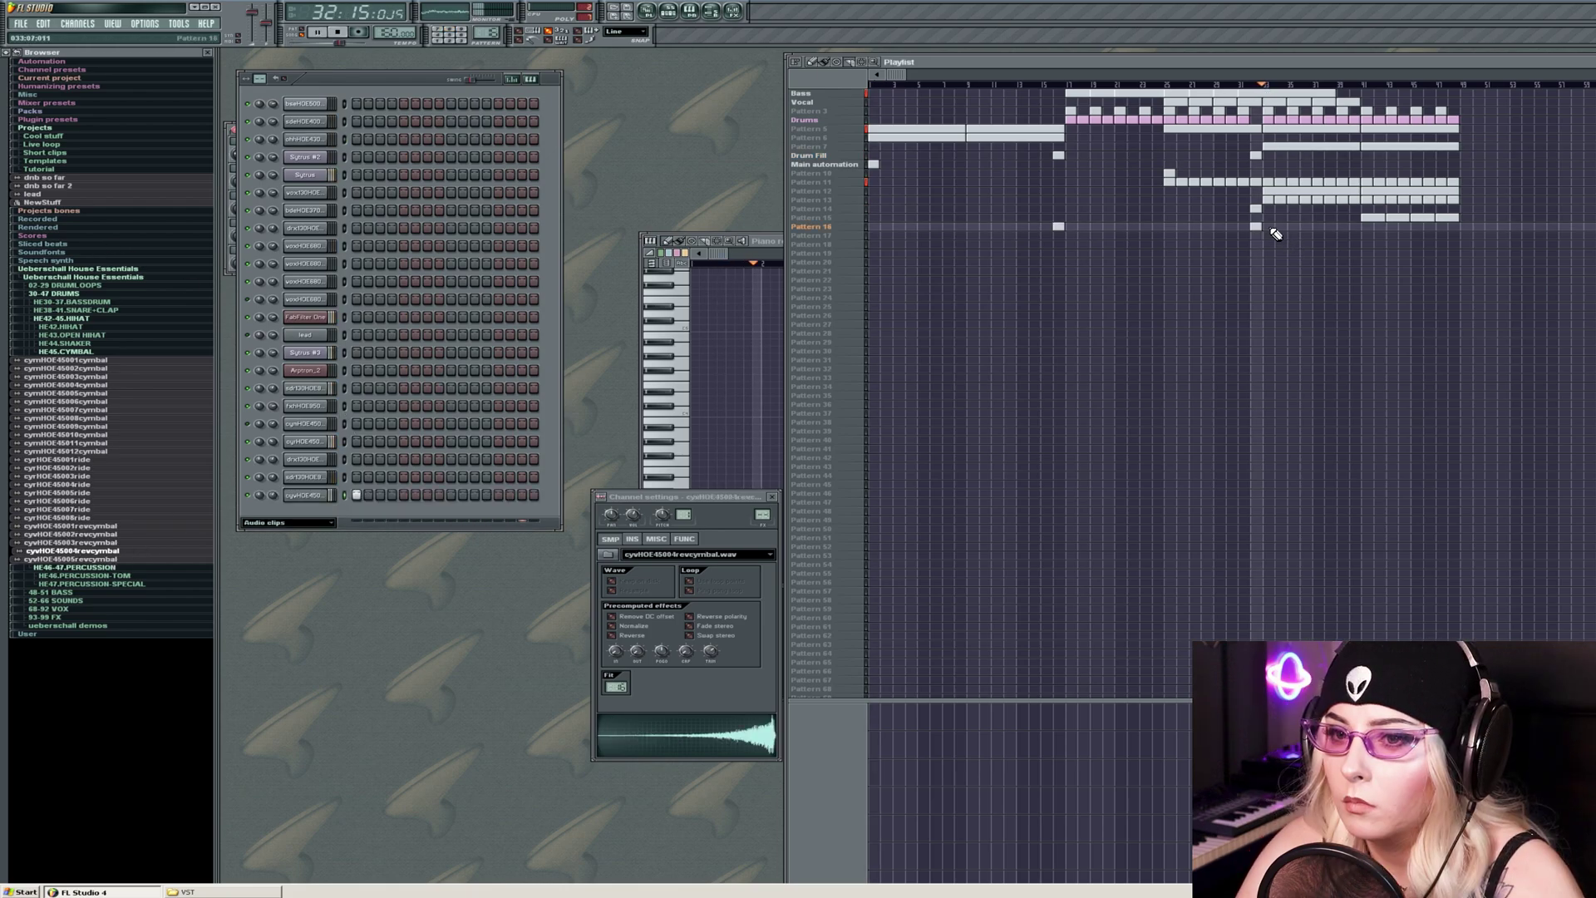
{"action": "key", "text": "space"}
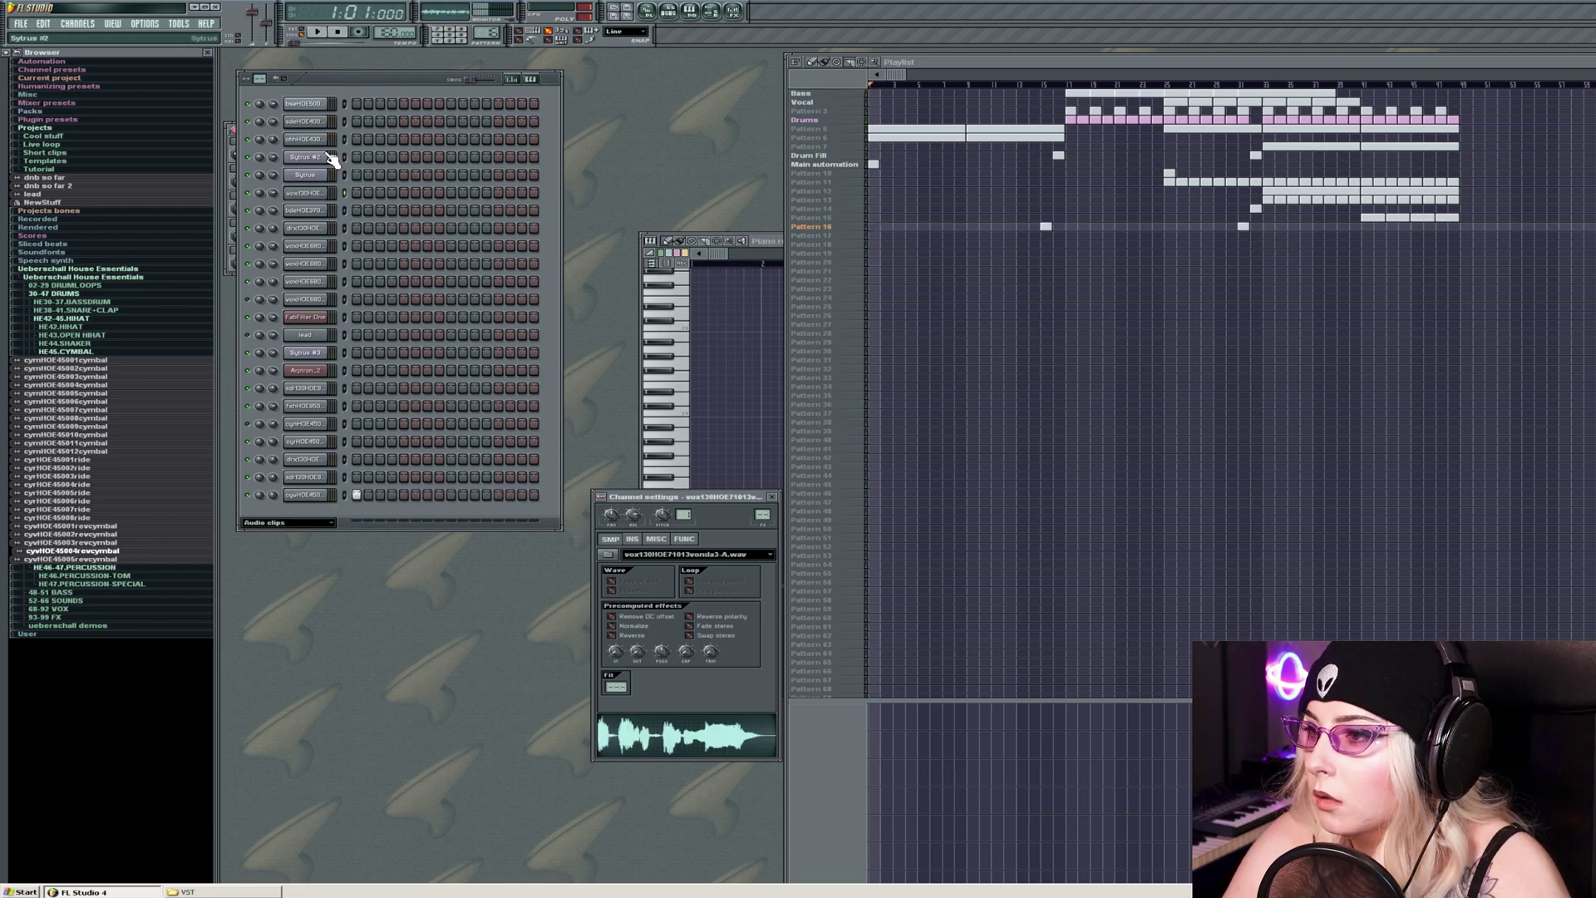
Preview channel sounds and write a short Sytrus phrase in Pattern 17, playing it back.
{"action": "left_click", "coordinate": [309, 138]}
{"action": "left_click", "coordinate": [305, 123]}
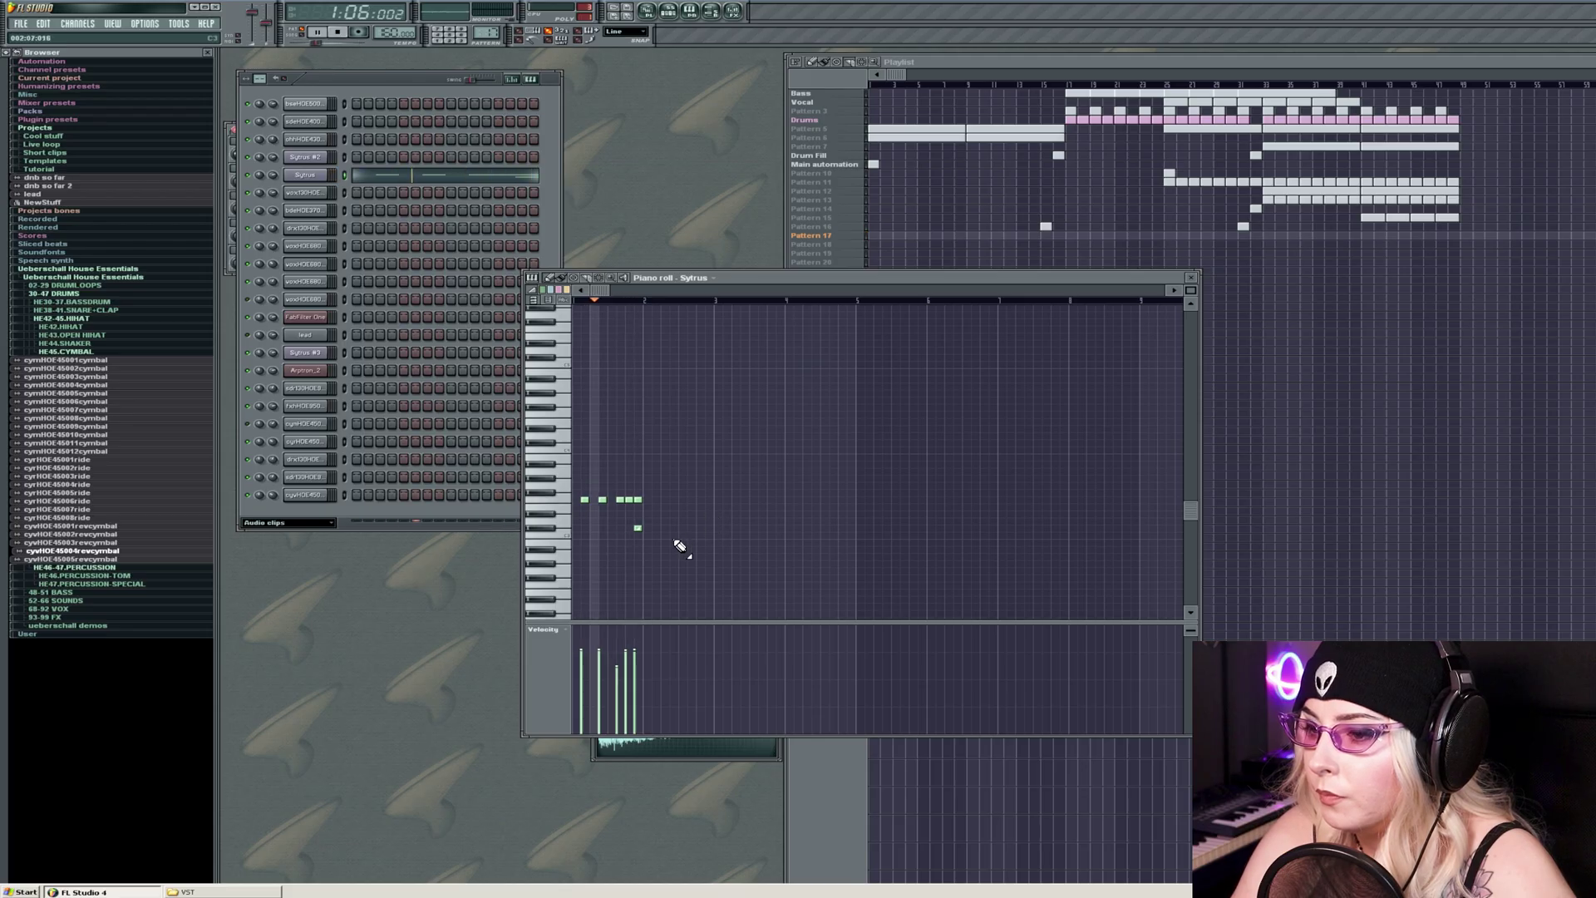
{"action": "key", "text": "space"}
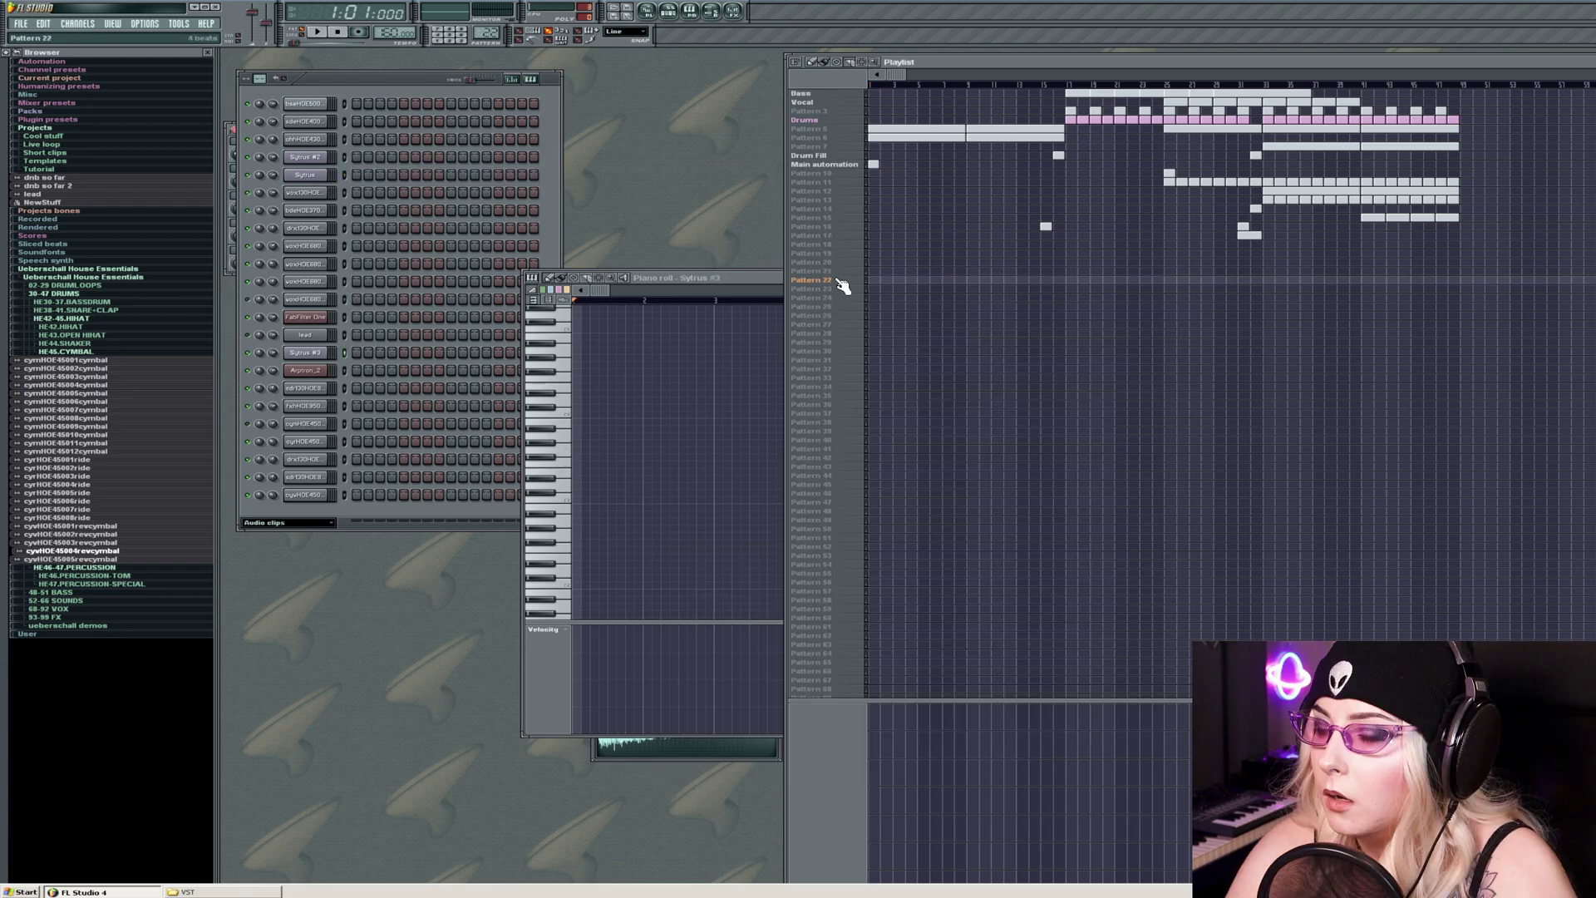
Switch through empty patterns such as Pattern 26, then play back the Vocal pattern.
{"action": "left_click", "coordinate": [831, 316]}
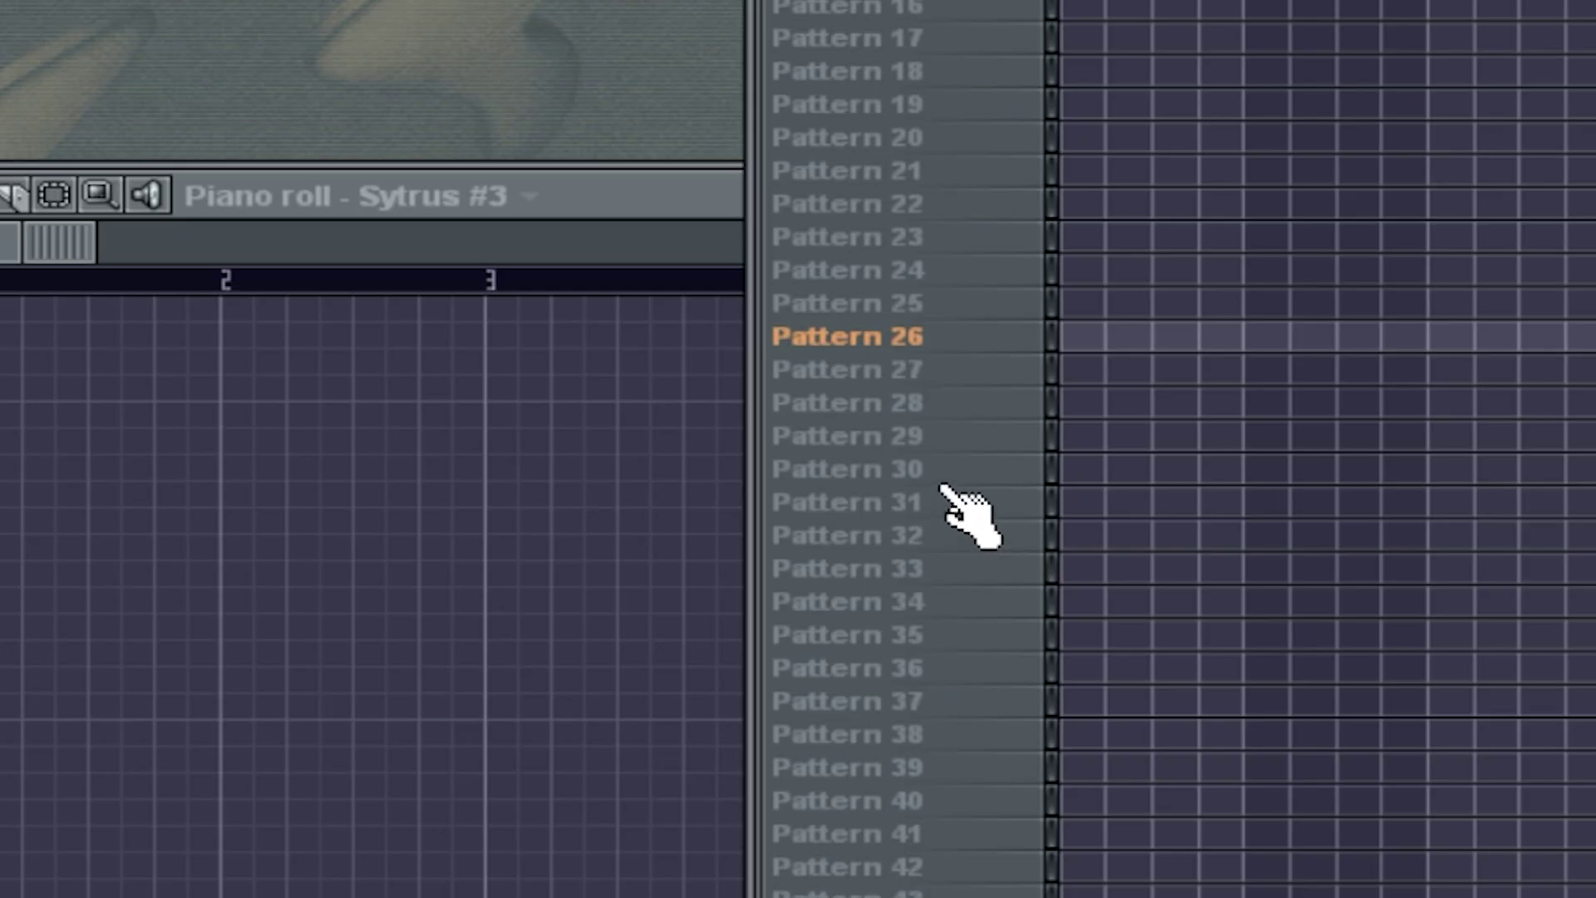
{"action": "left_click", "coordinate": [836, 341]}
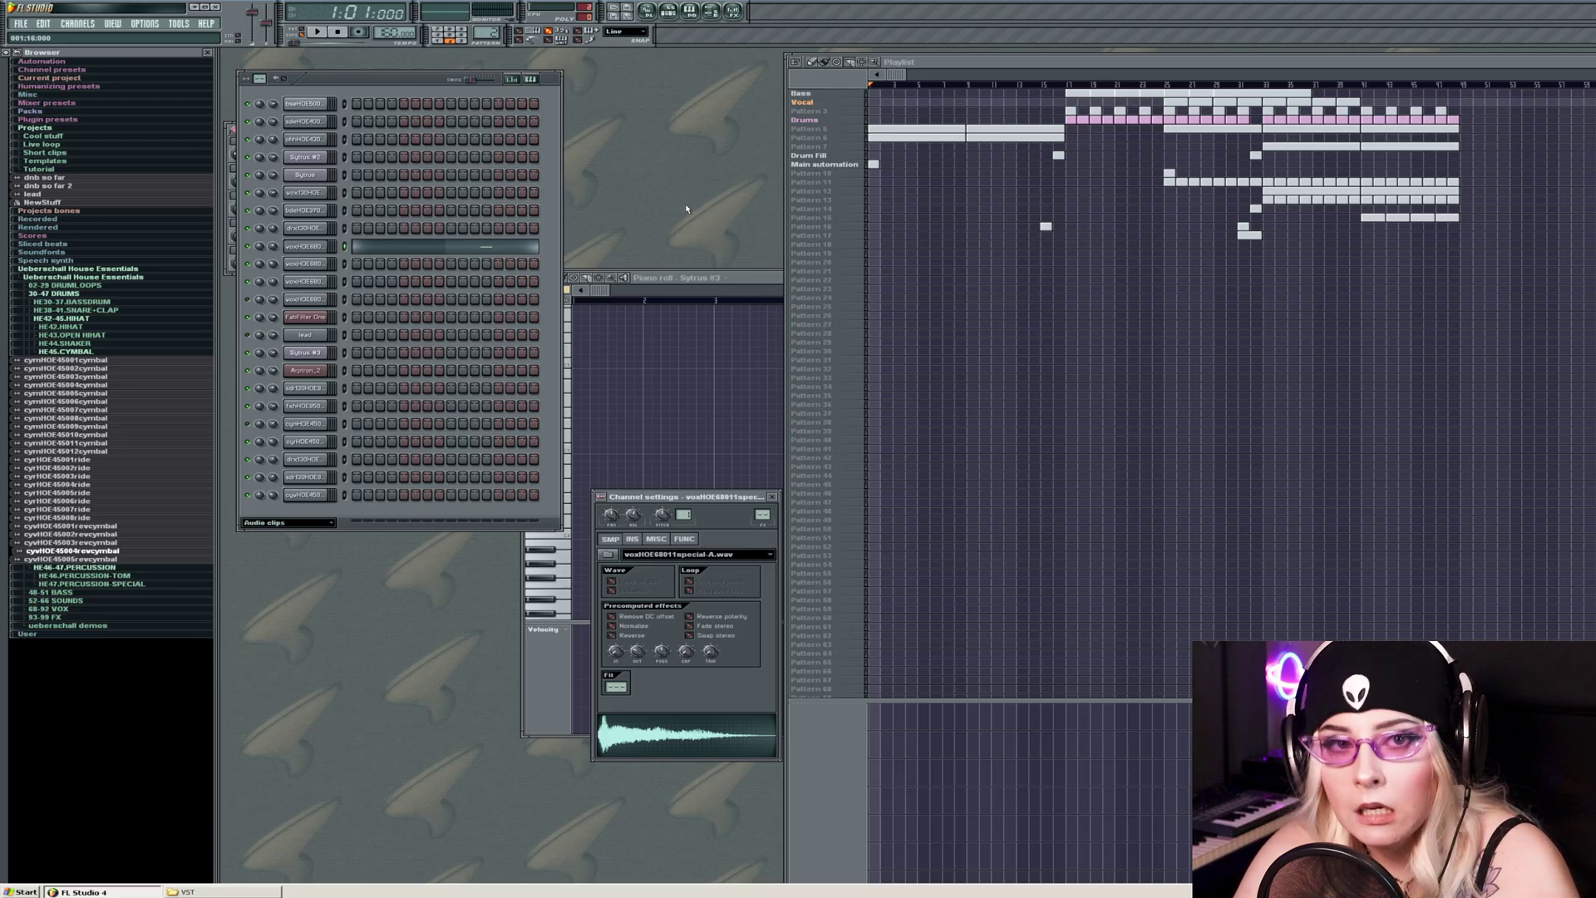
{"action": "key", "text": "space"}
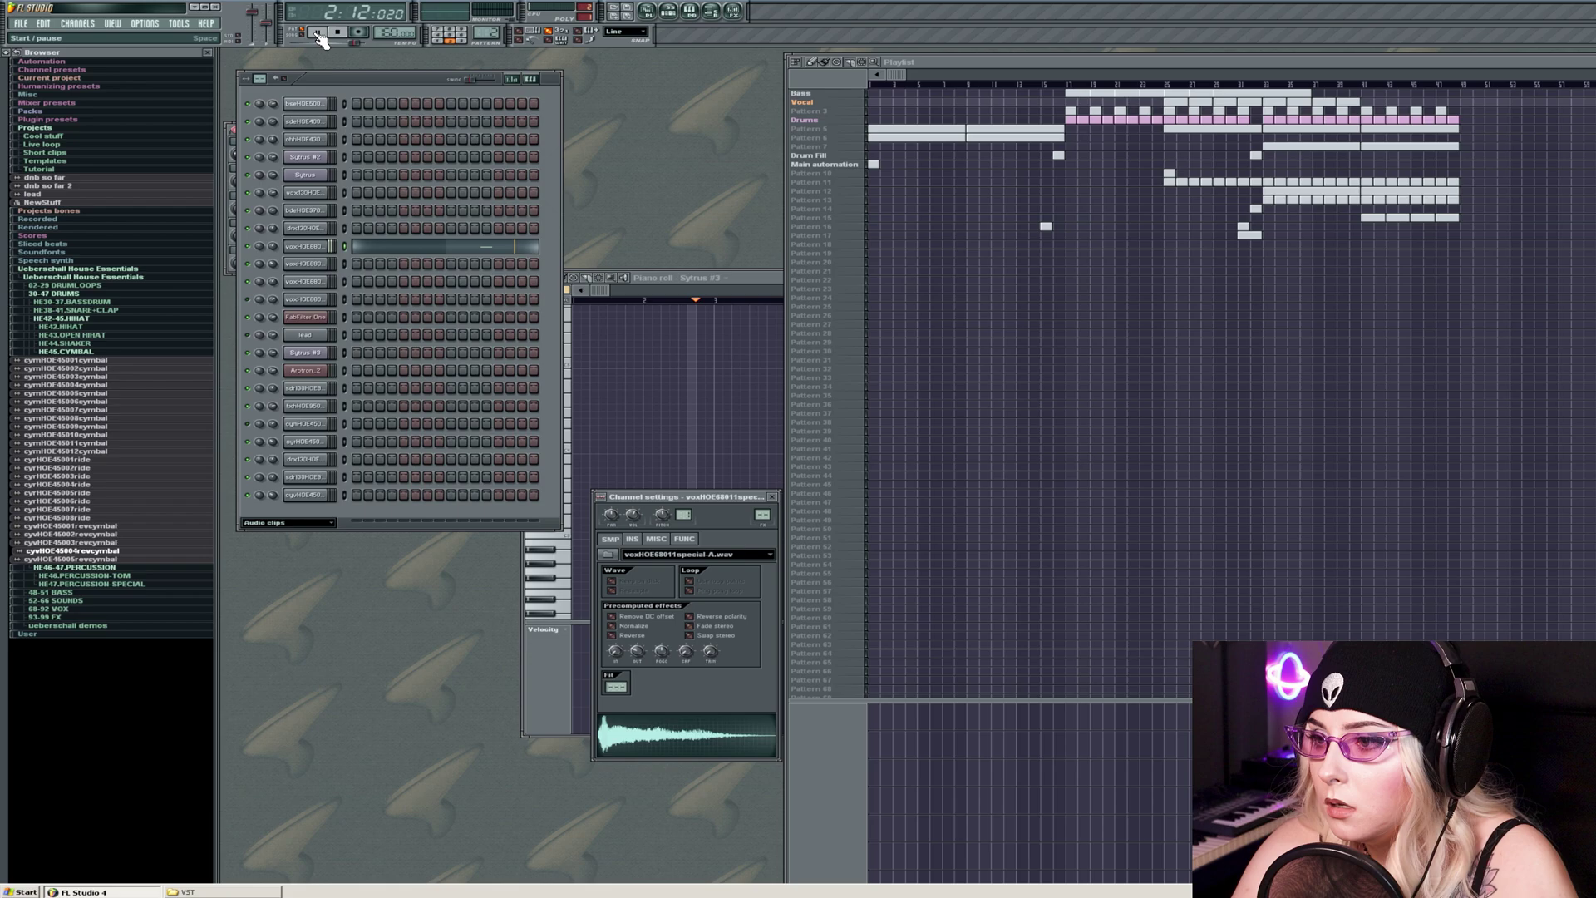
{"action": "left_click", "coordinate": [1163, 86]}
{"action": "key", "text": "space"}
Add a DoppelmanglerDEMO channel to the project.
{"action": "left_click", "coordinate": [78, 23]}
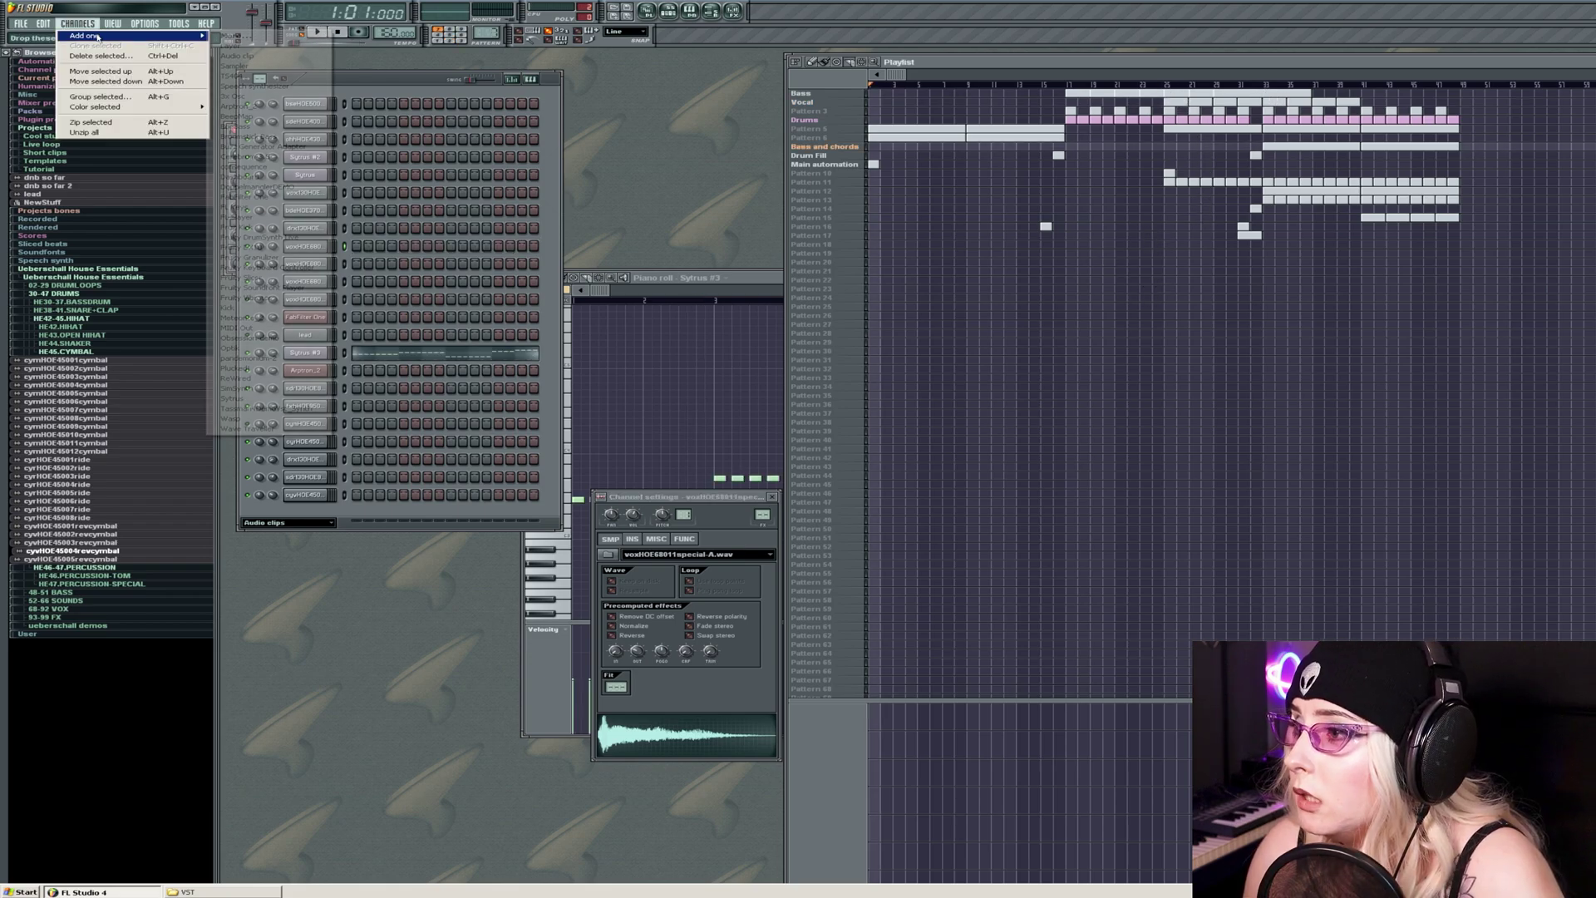
{"action": "mouse_move", "coordinate": [84, 36]}
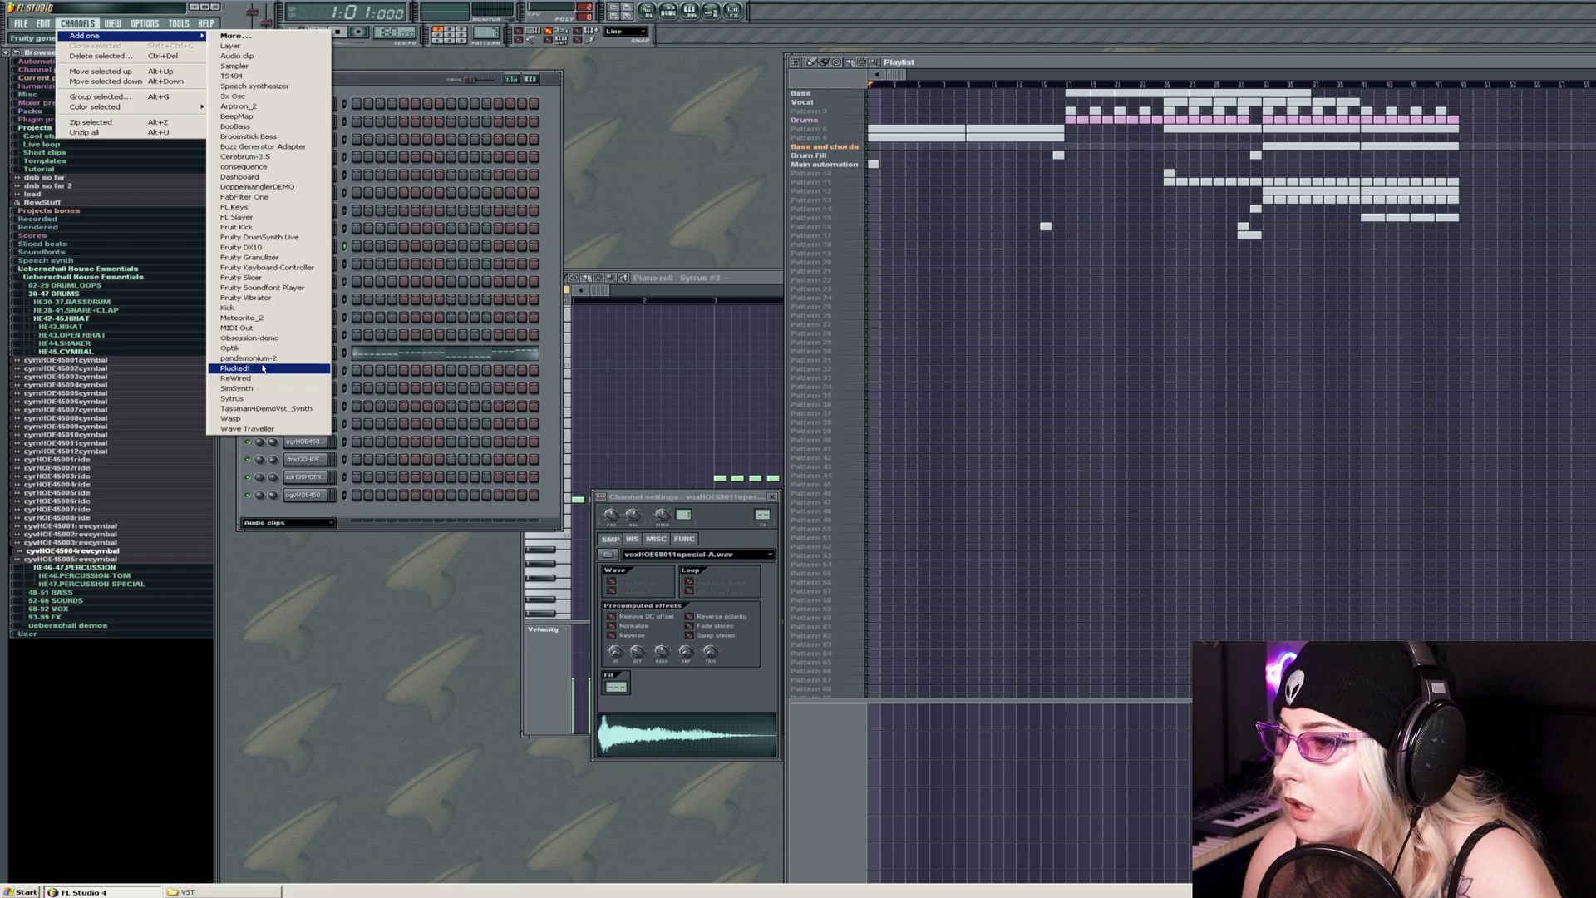
{"action": "left_click", "coordinate": [268, 186]}
{"action": "left_click", "coordinate": [279, 192]}
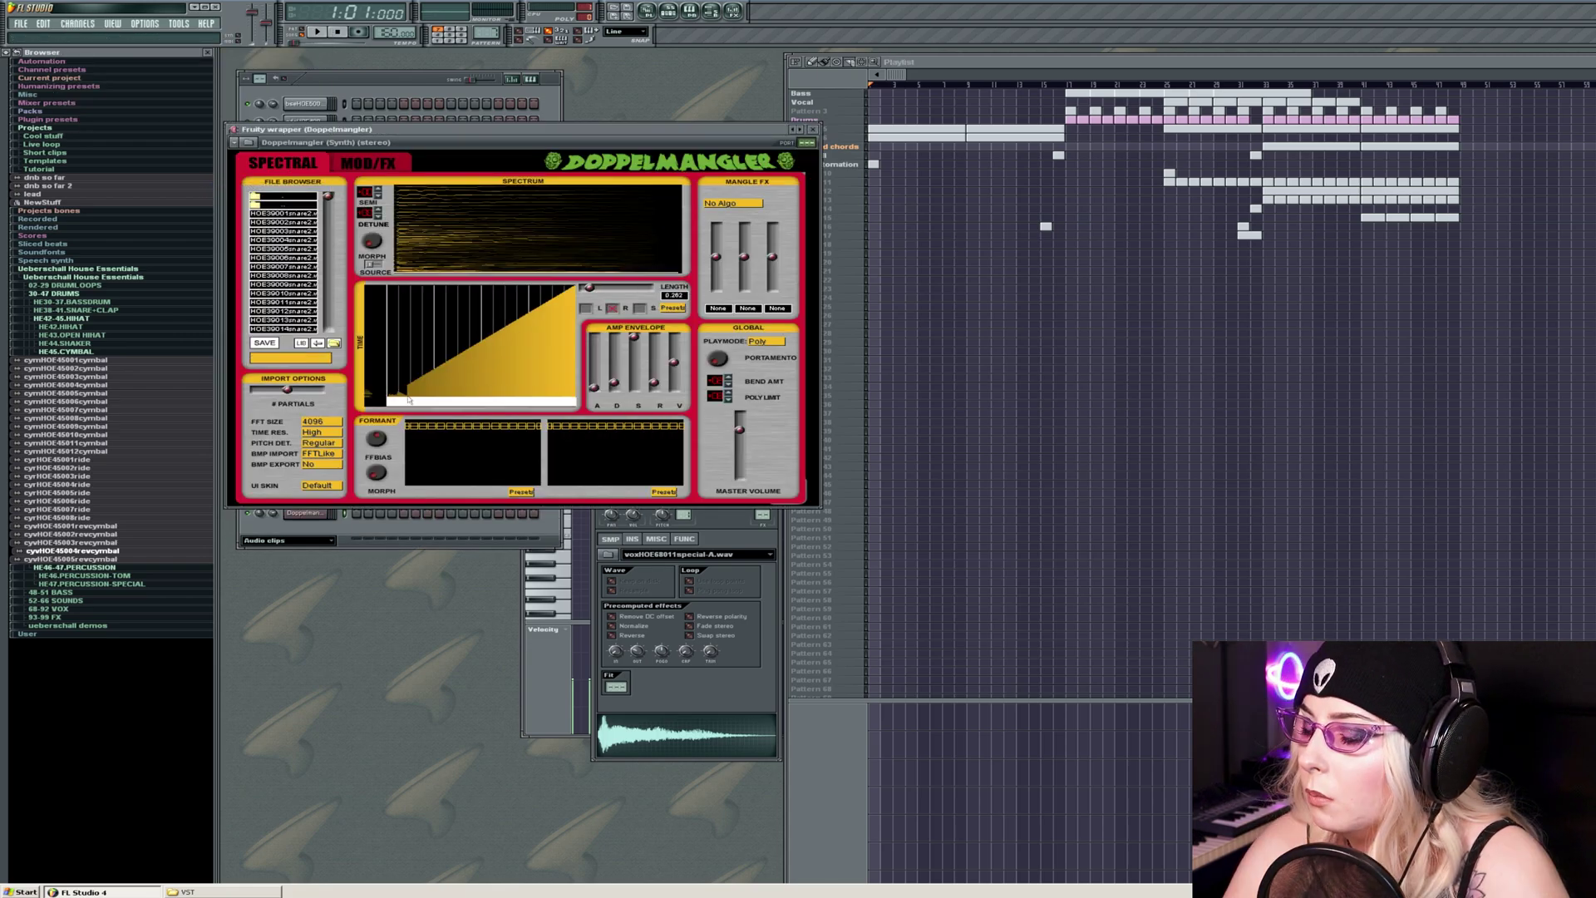
Redraw Doppelmangler's time curve in uneven steps and load another sample from its file browser.
{"action": "mouse_move", "coordinate": [394, 400]}
{"action": "left_mouse_down"}
{"action": "mouse_move", "coordinate": [449, 380]}
{"action": "mouse_move", "coordinate": [448, 398]}
{"action": "left_mouse_up"}
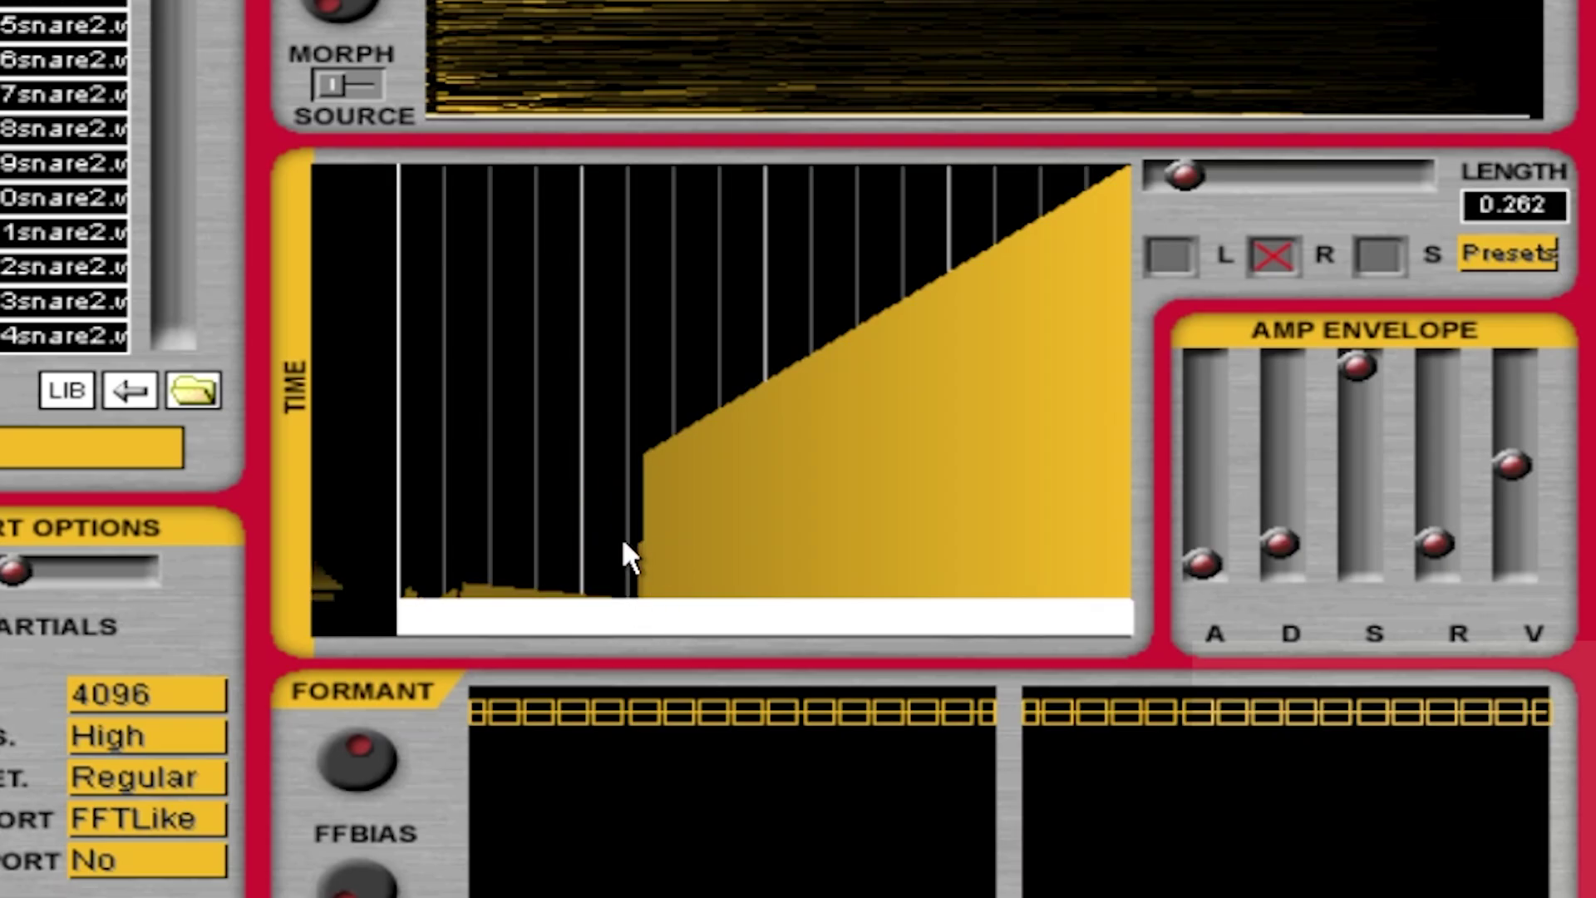
{"action": "mouse_move", "coordinate": [623, 545]}
{"action": "left_mouse_down"}
{"action": "mouse_move", "coordinate": [632, 481]}
{"action": "mouse_move", "coordinate": [769, 452]}
{"action": "left_mouse_up"}
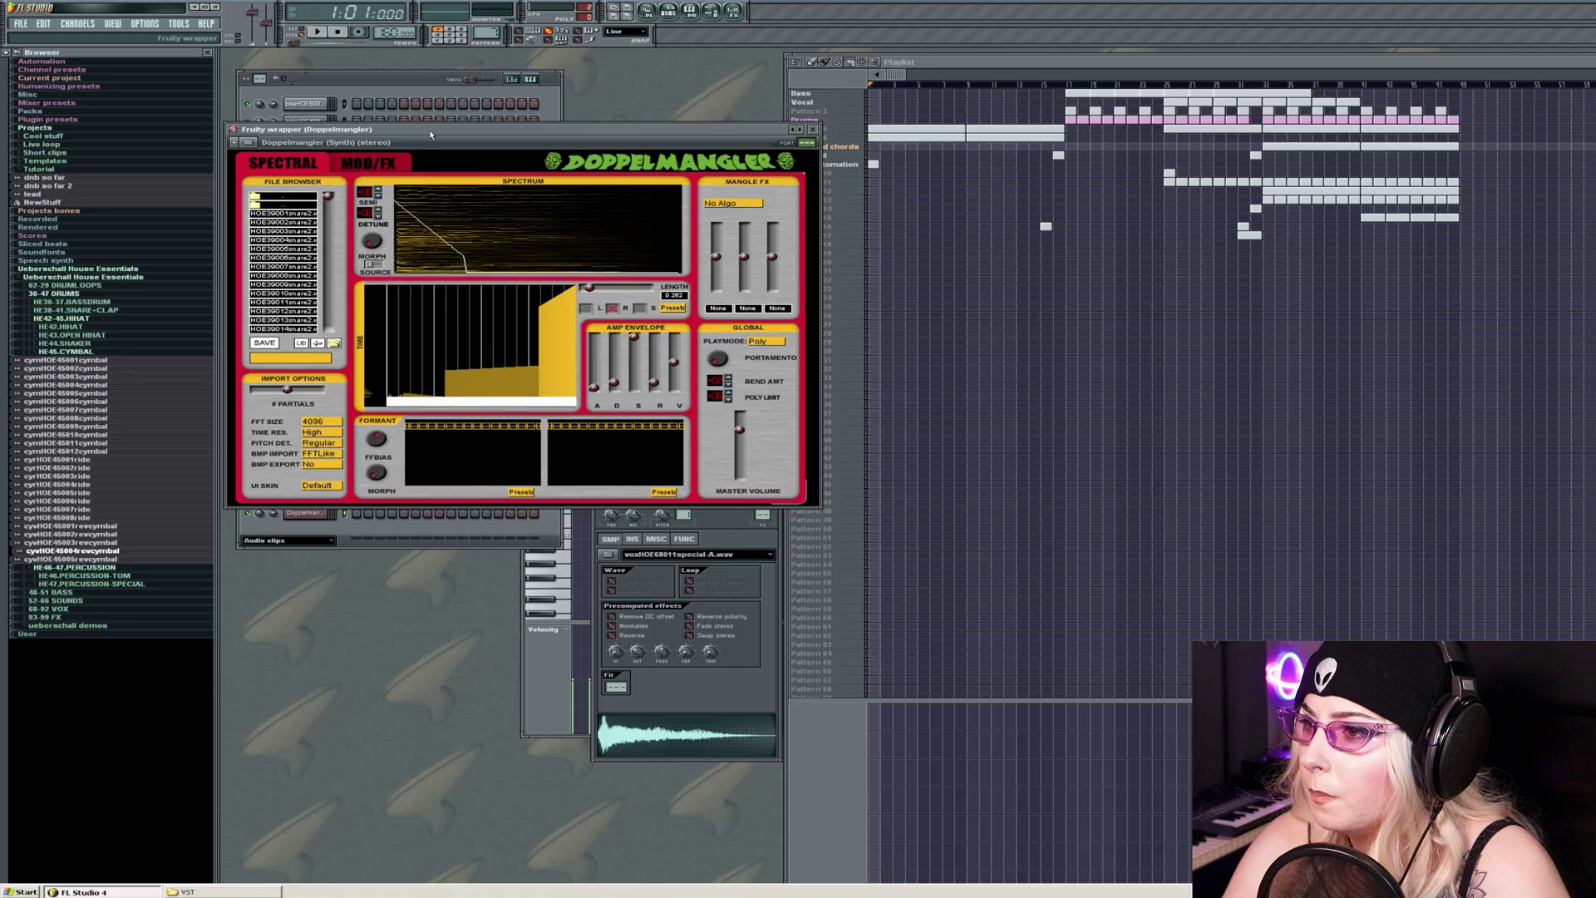
{"action": "left_click_drag", "start_coordinate": [431, 134], "coordinate": [712, 171]}
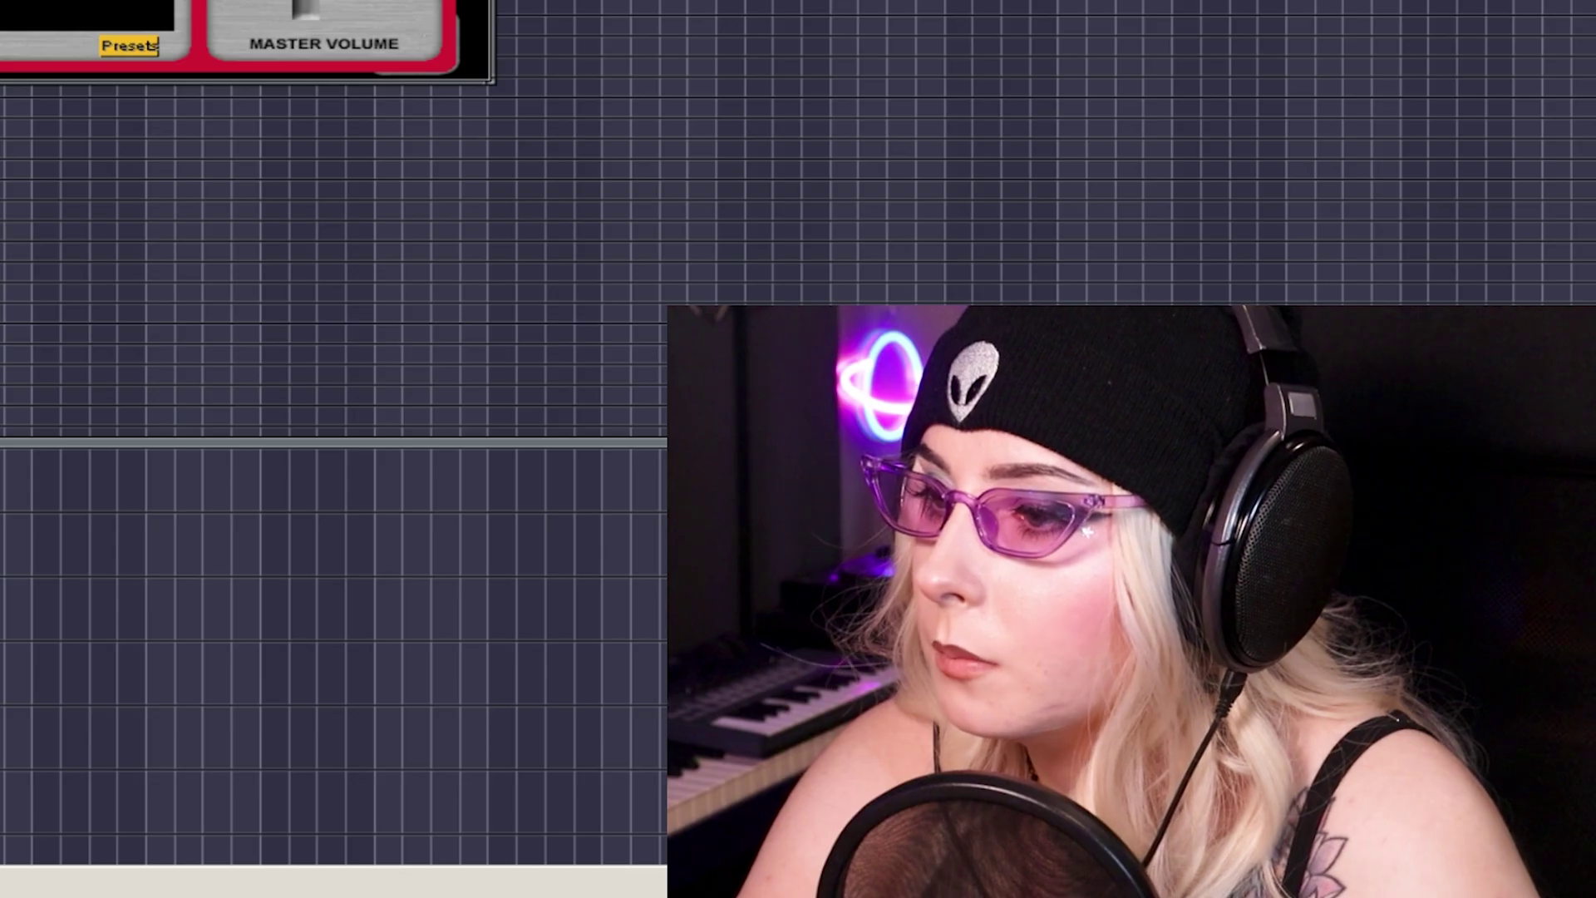
{"action": "mouse_move", "coordinate": [795, 465]}
{"action": "left_mouse_down"}
{"action": "mouse_move", "coordinate": [752, 540]}
{"action": "mouse_move", "coordinate": [706, 510]}
{"action": "mouse_move", "coordinate": [678, 514]}
{"action": "left_mouse_up"}
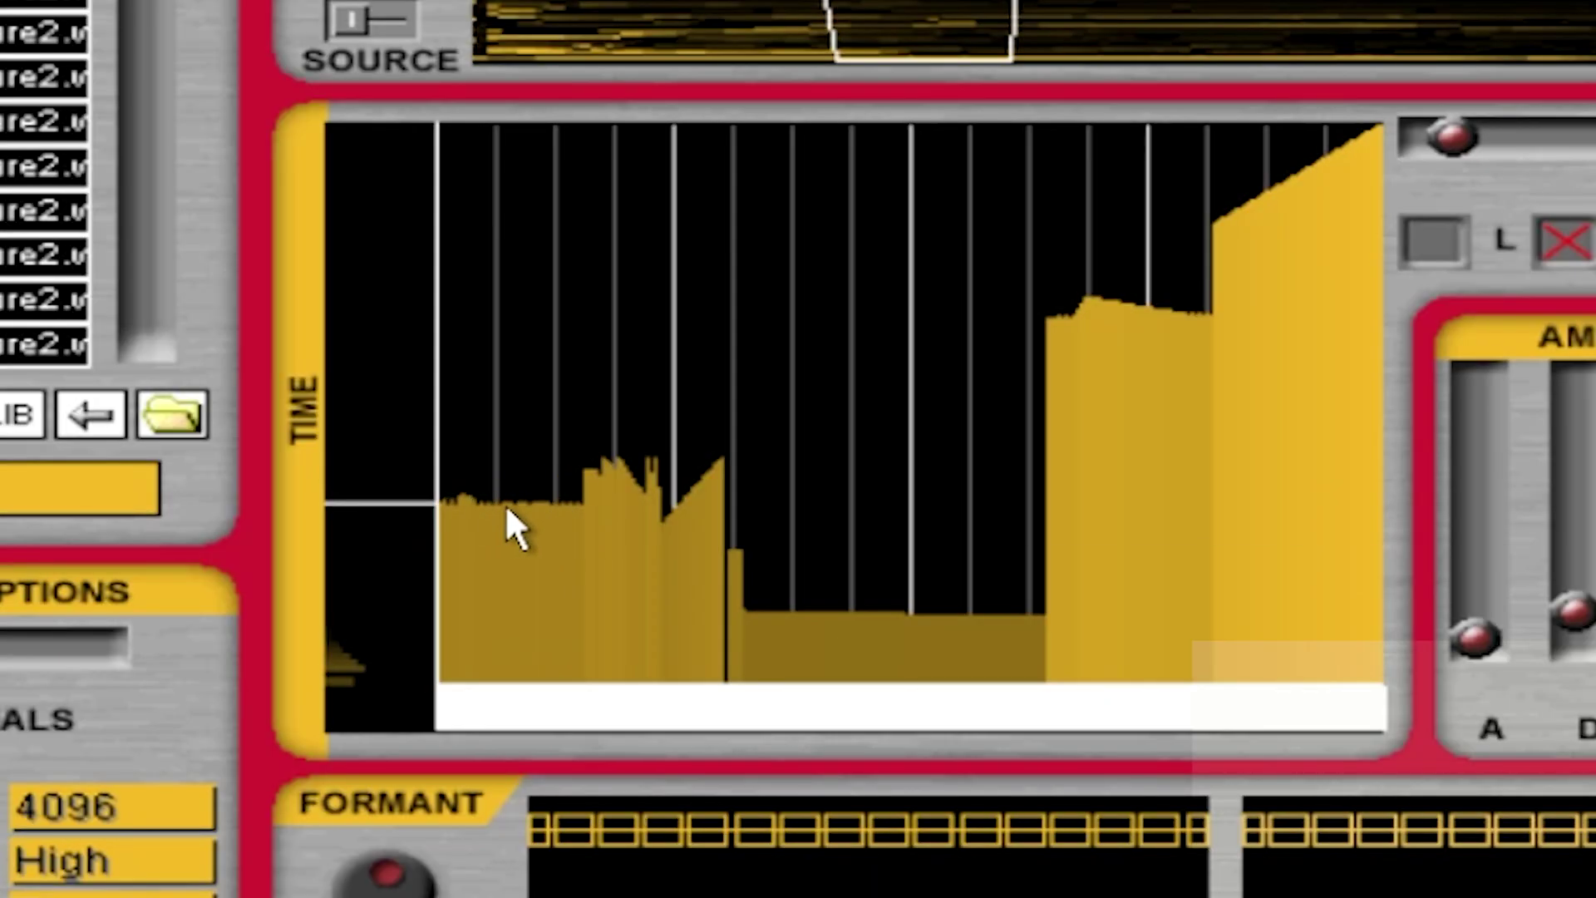
{"action": "left_click_drag", "start_coordinate": [507, 507], "coordinate": [656, 487]}
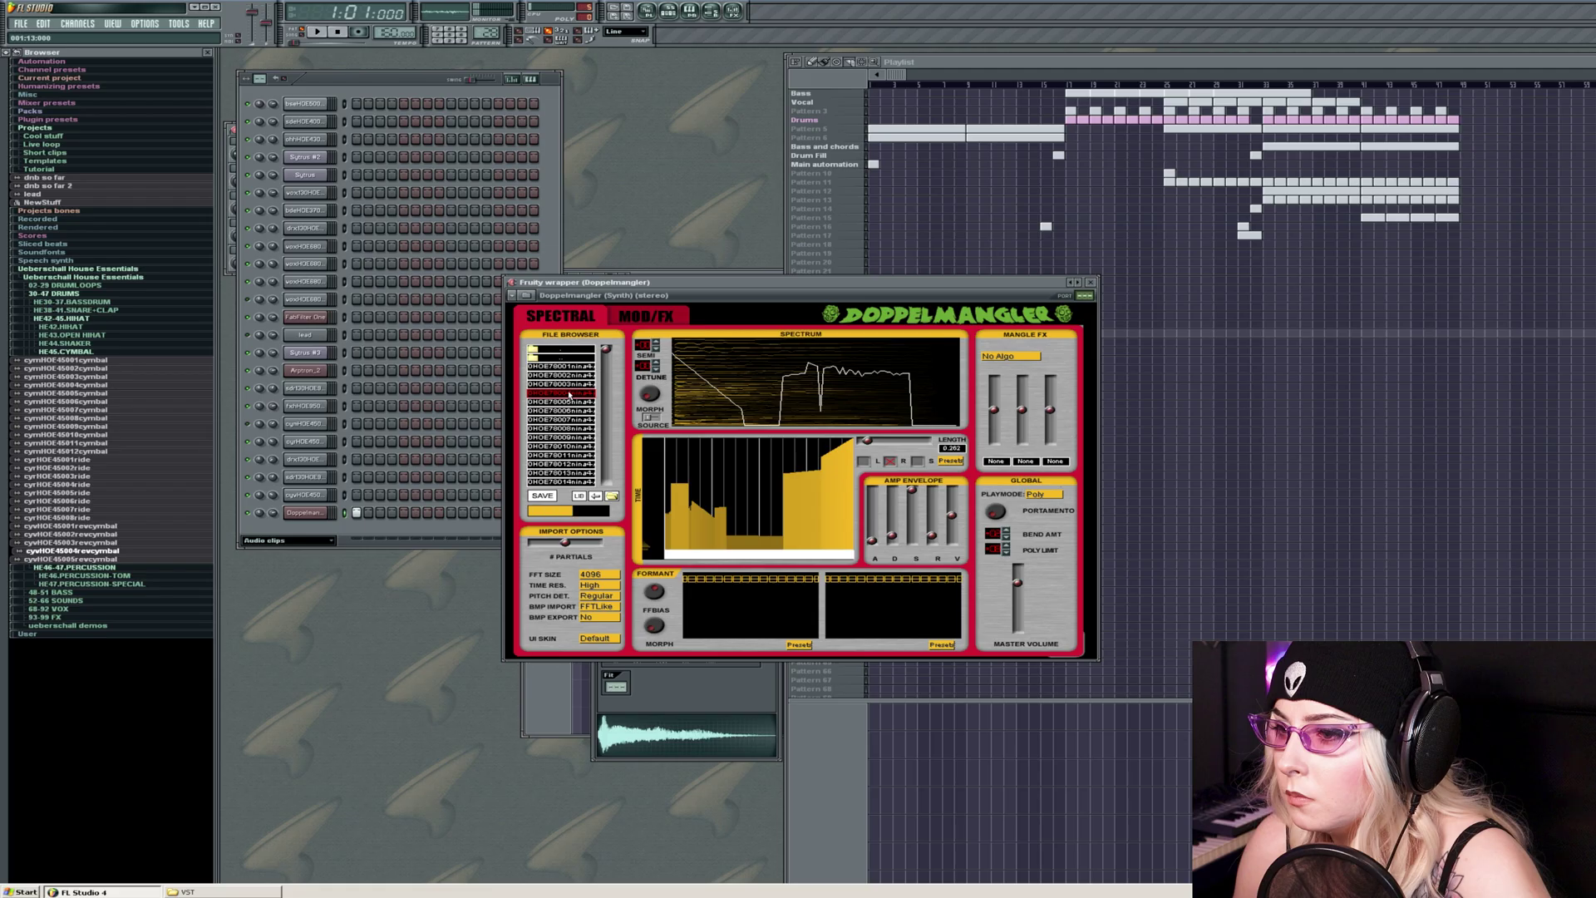
{"action": "left_click", "coordinate": [569, 393]}
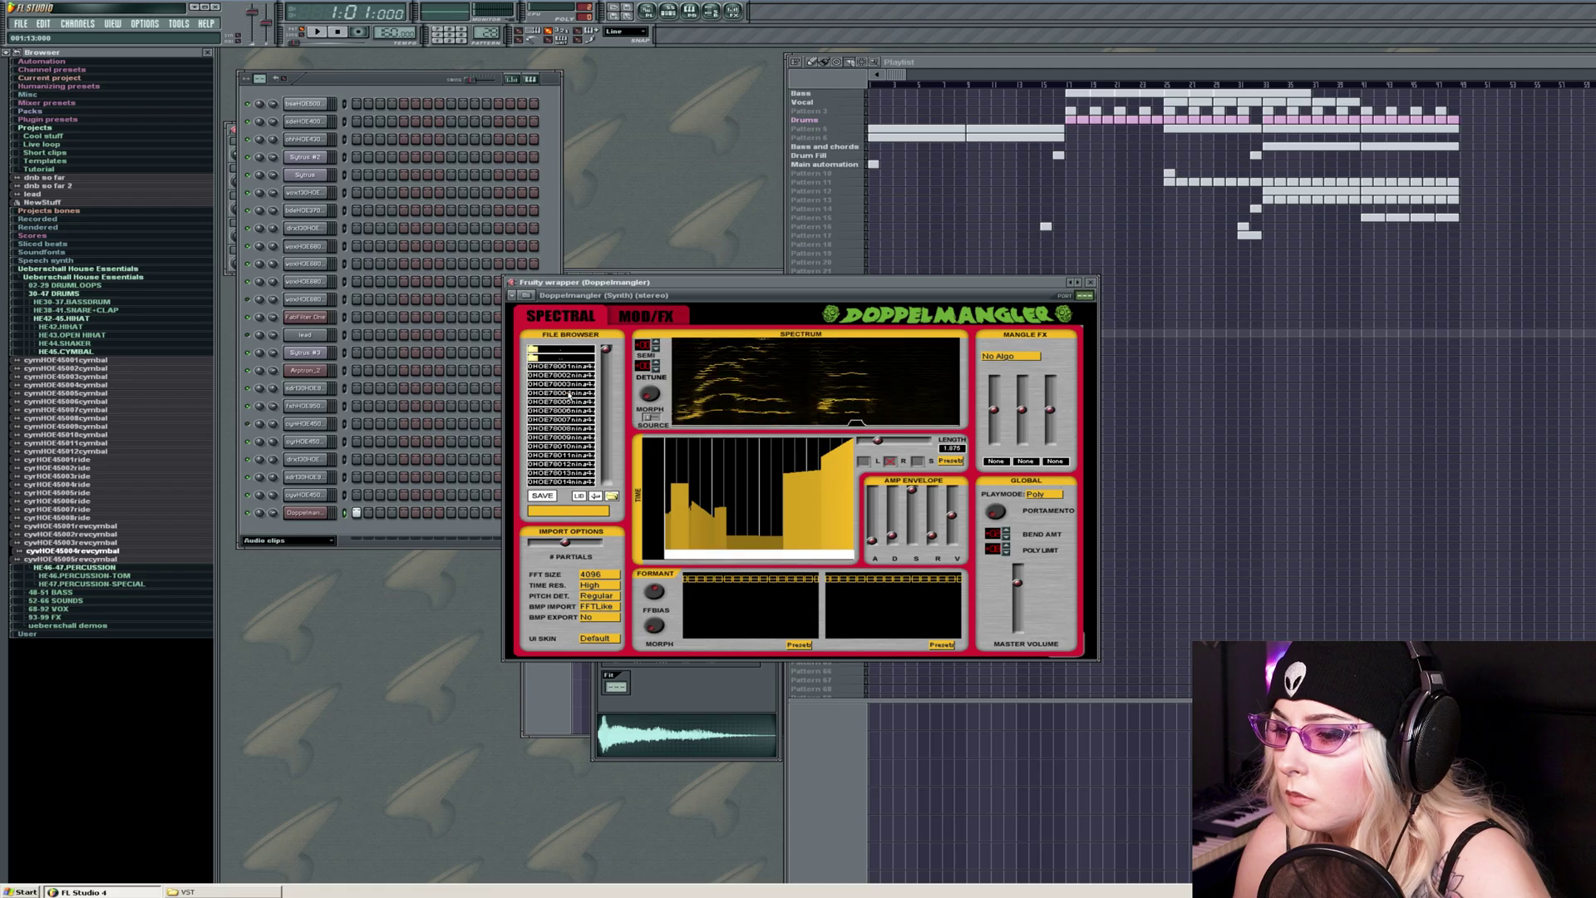
Move the one-bar Doppelmangler note to a lower pitch in the piano roll and play the pattern.
{"action": "key", "text": "space"}
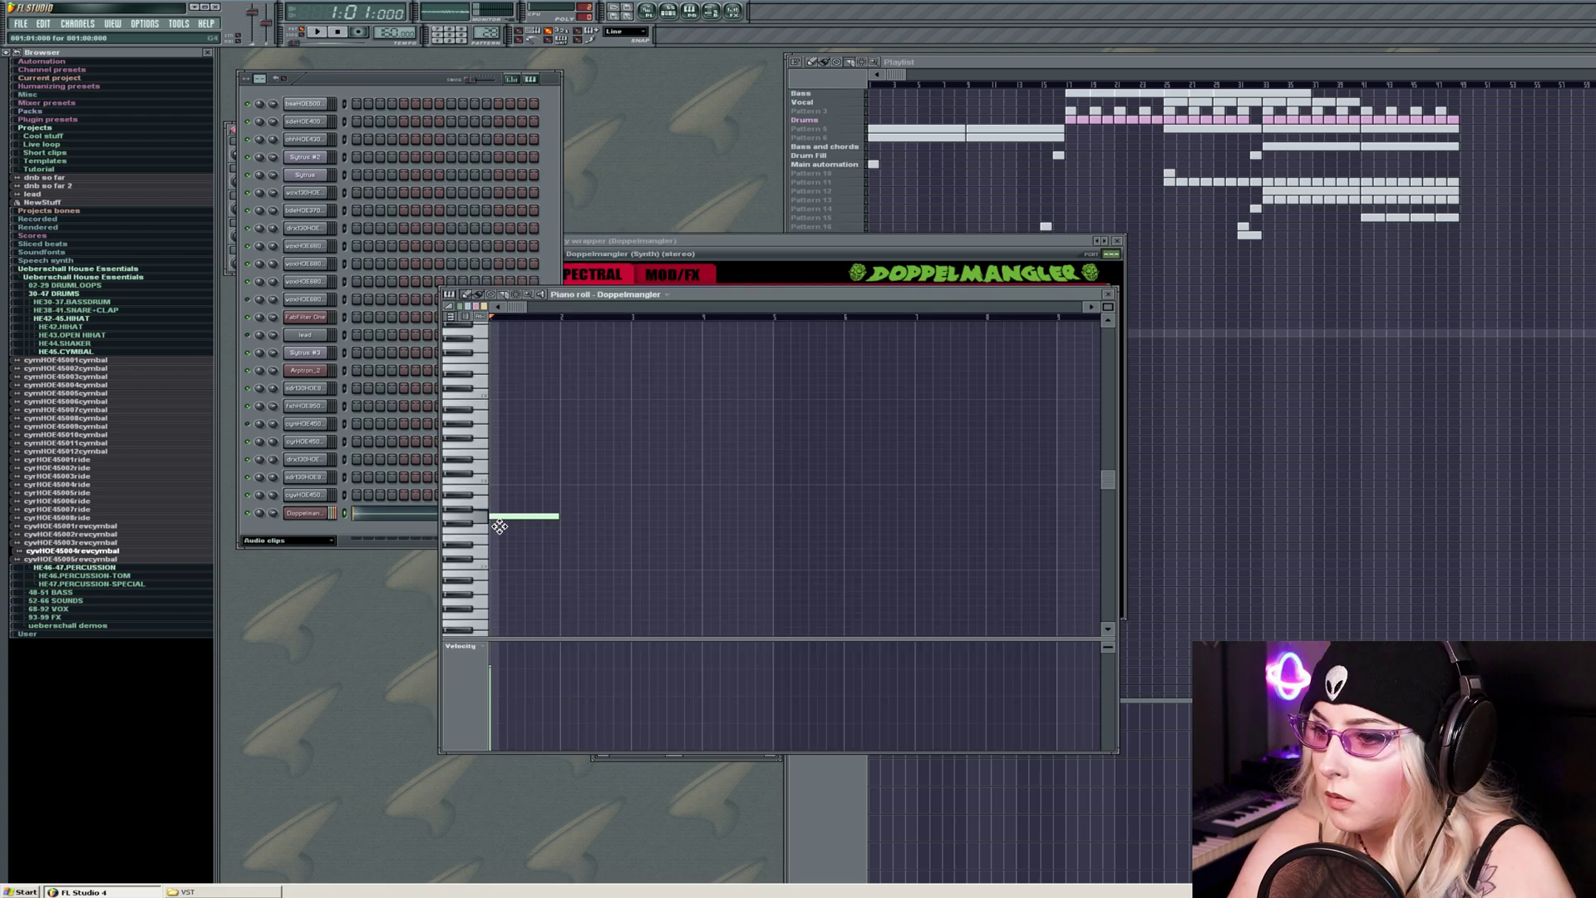
{"action": "left_click_drag", "start_coordinate": [498, 526], "coordinate": [458, 624]}
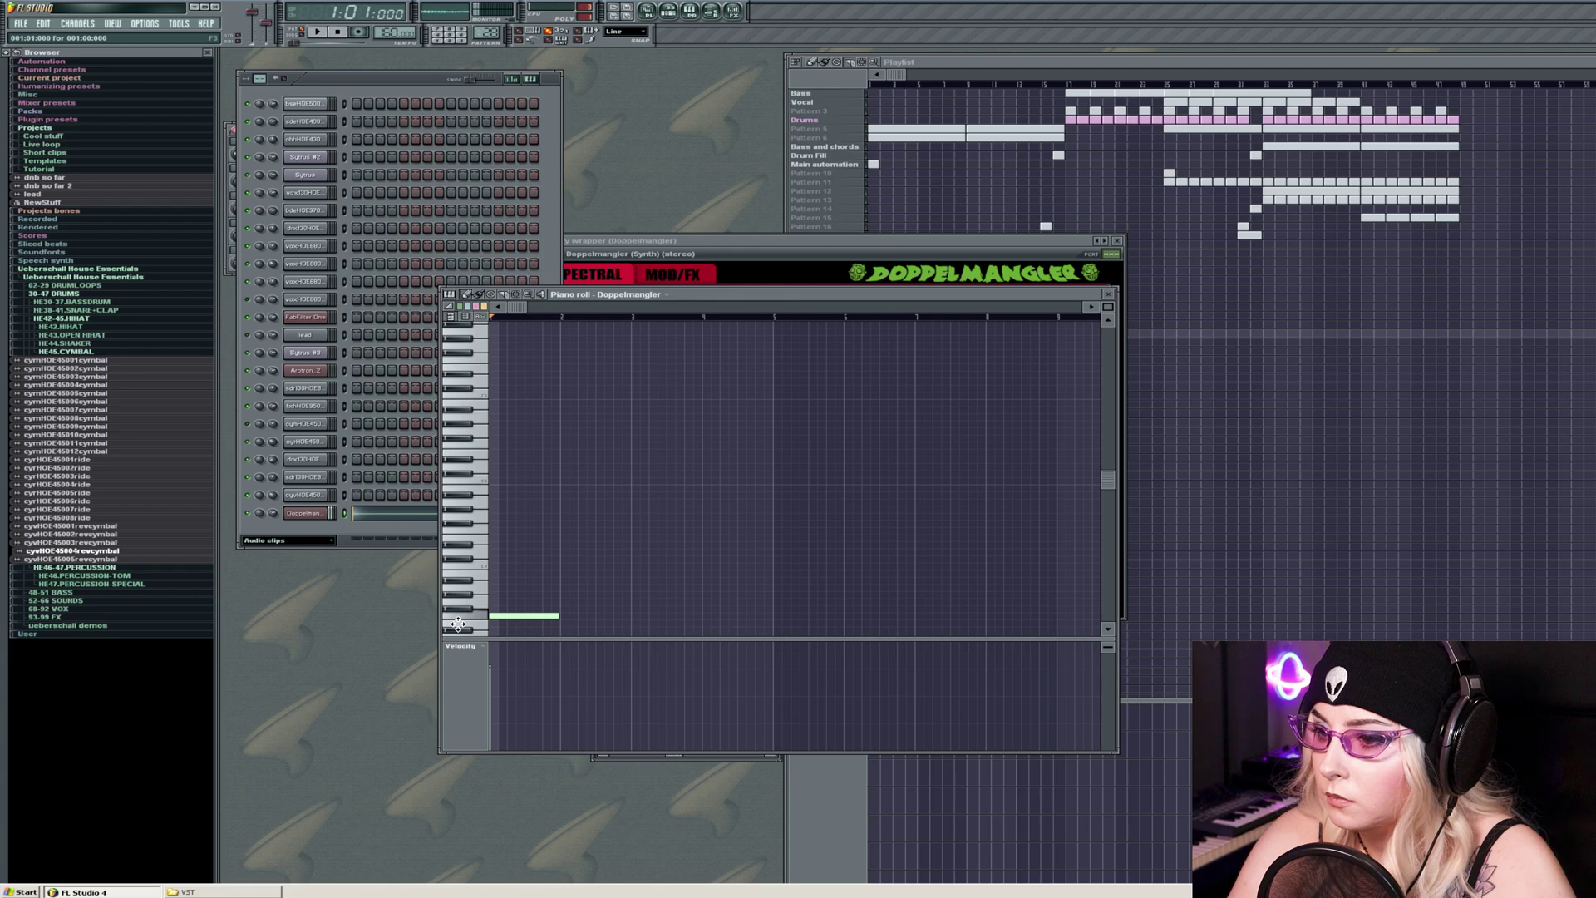
{"action": "left_click", "coordinate": [846, 243]}
{"action": "key", "text": "space"}
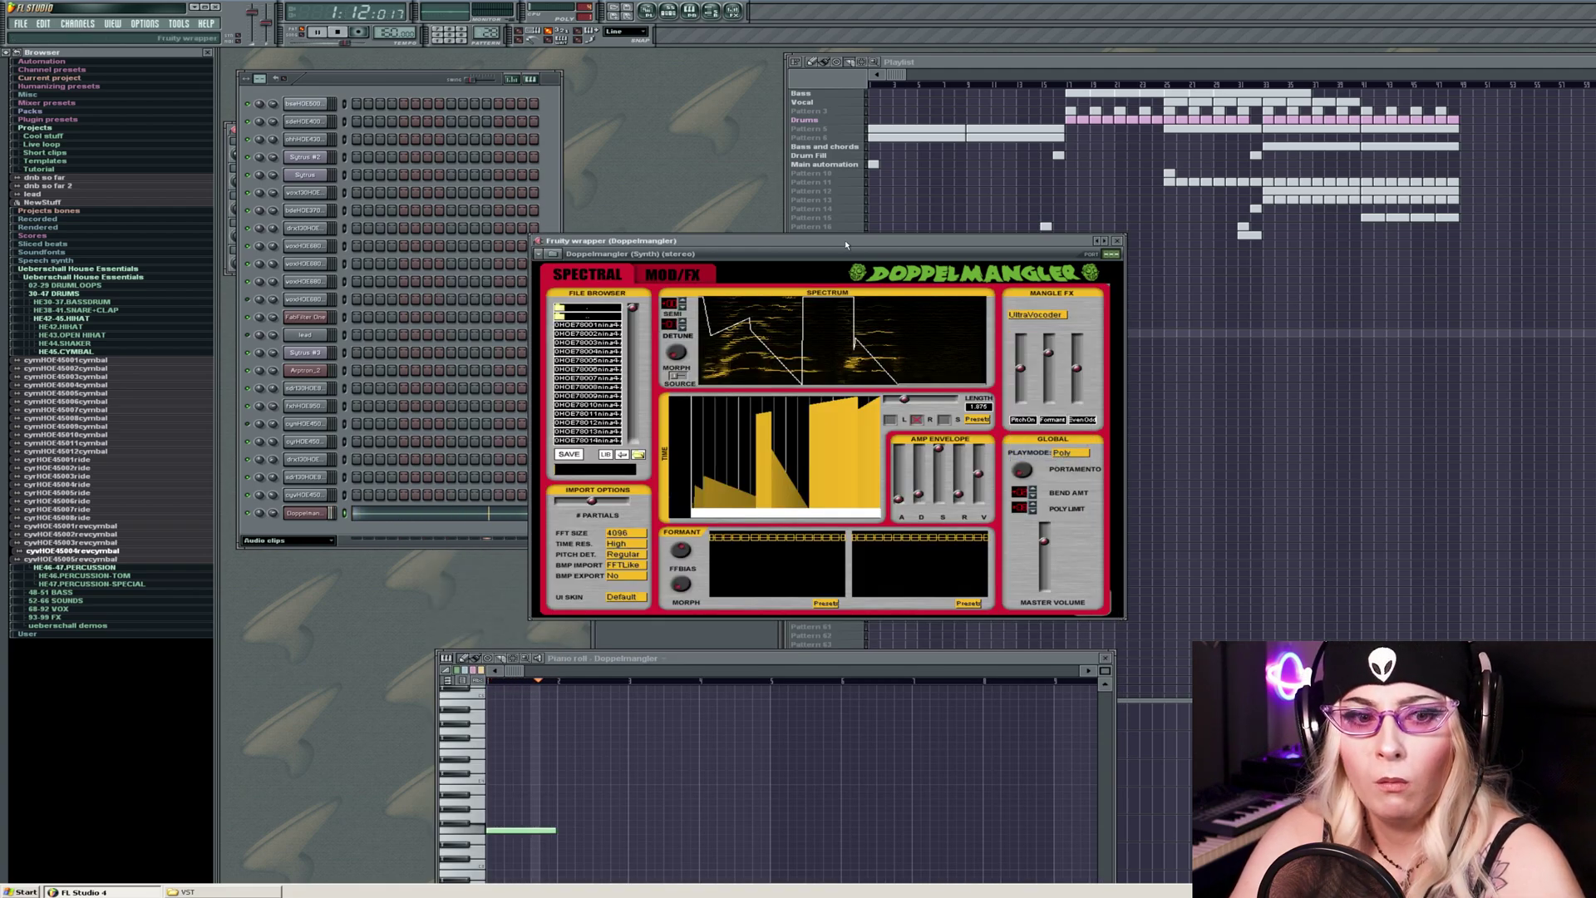
{"action": "key", "text": "space"}
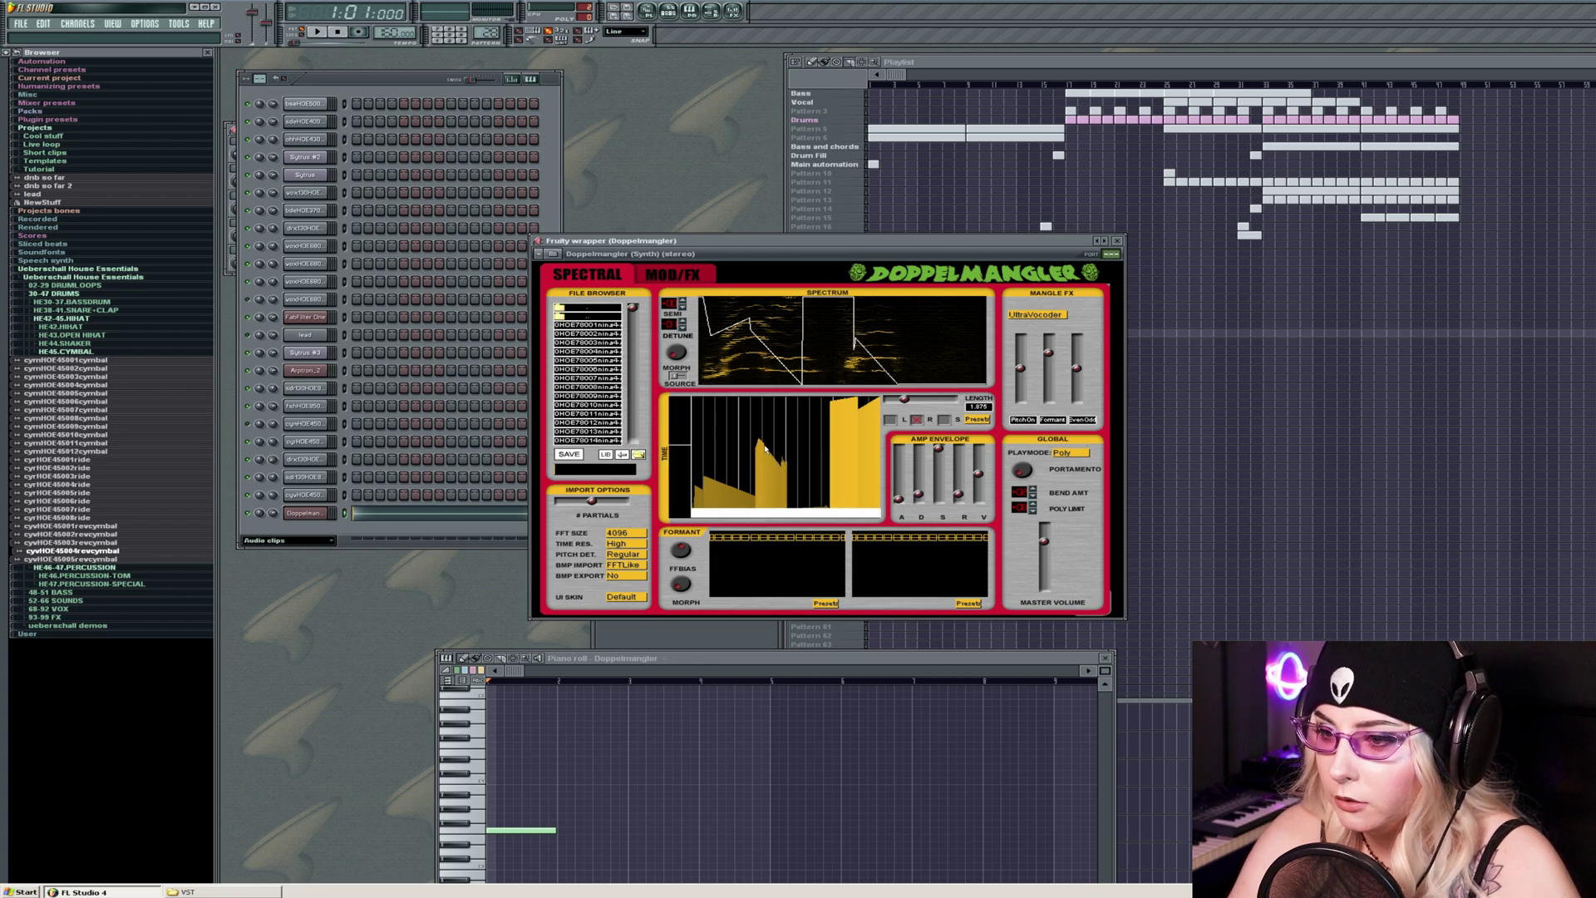
Reshape Doppelmangler's time curve and both formant curves, playing the pattern to check the sound.
{"action": "mouse_move", "coordinate": [764, 447]}
{"action": "left_mouse_down"}
{"action": "mouse_move", "coordinate": [728, 589]}
{"action": "mouse_move", "coordinate": [729, 561]}
{"action": "mouse_move", "coordinate": [792, 573]}
{"action": "mouse_move", "coordinate": [778, 616]}
{"action": "left_mouse_up"}
{"action": "key", "text": "space"}
{"action": "key", "text": "space"}
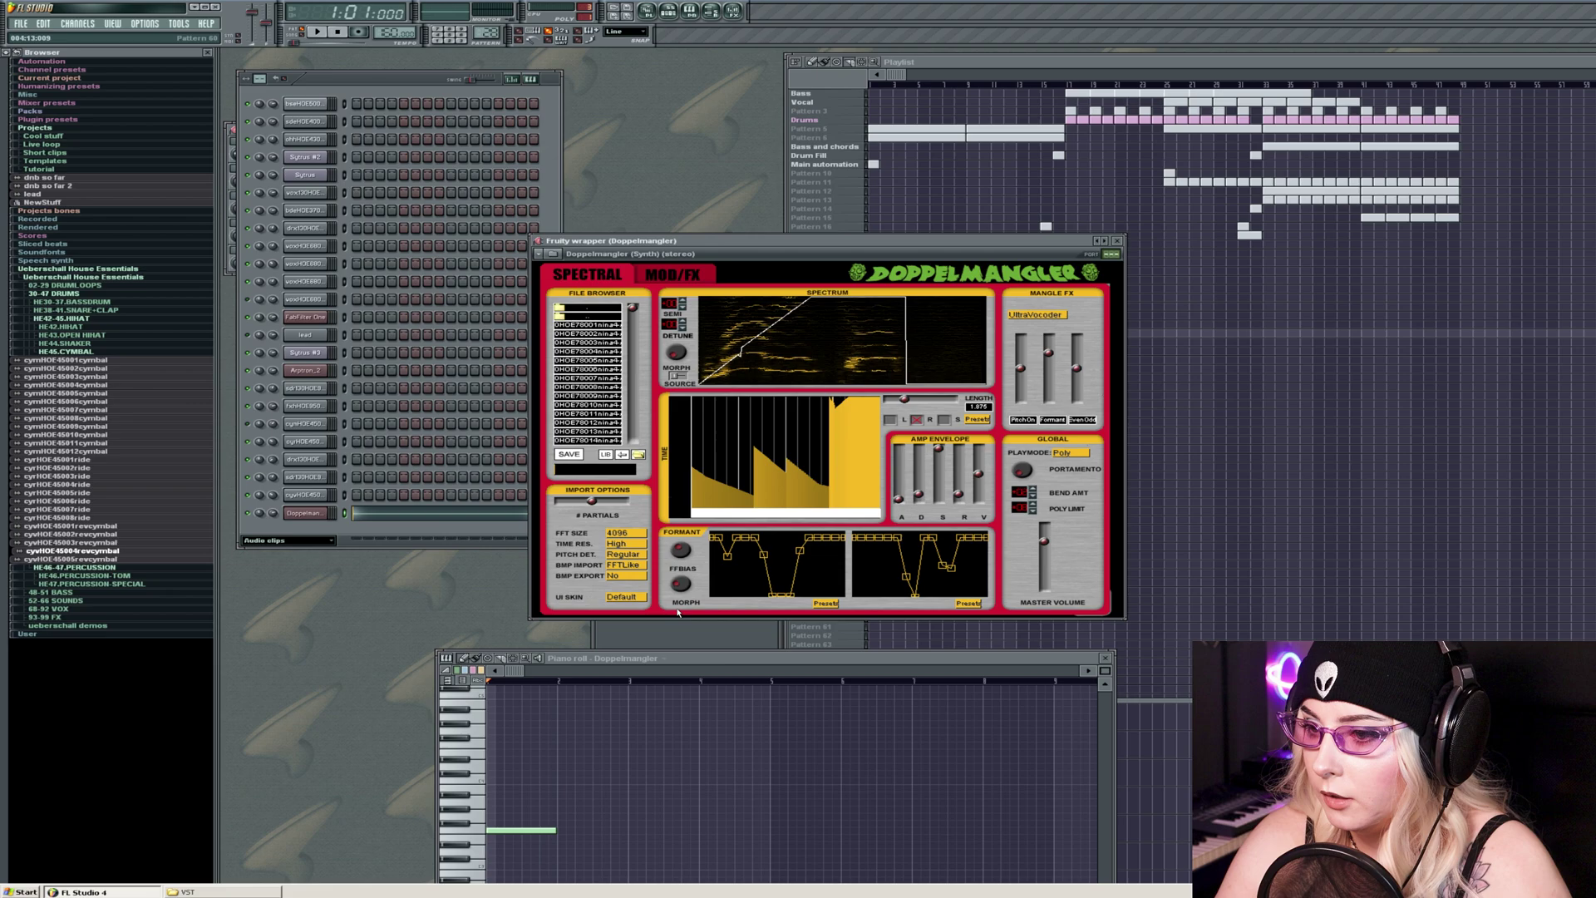
{"action": "key", "text": "space"}
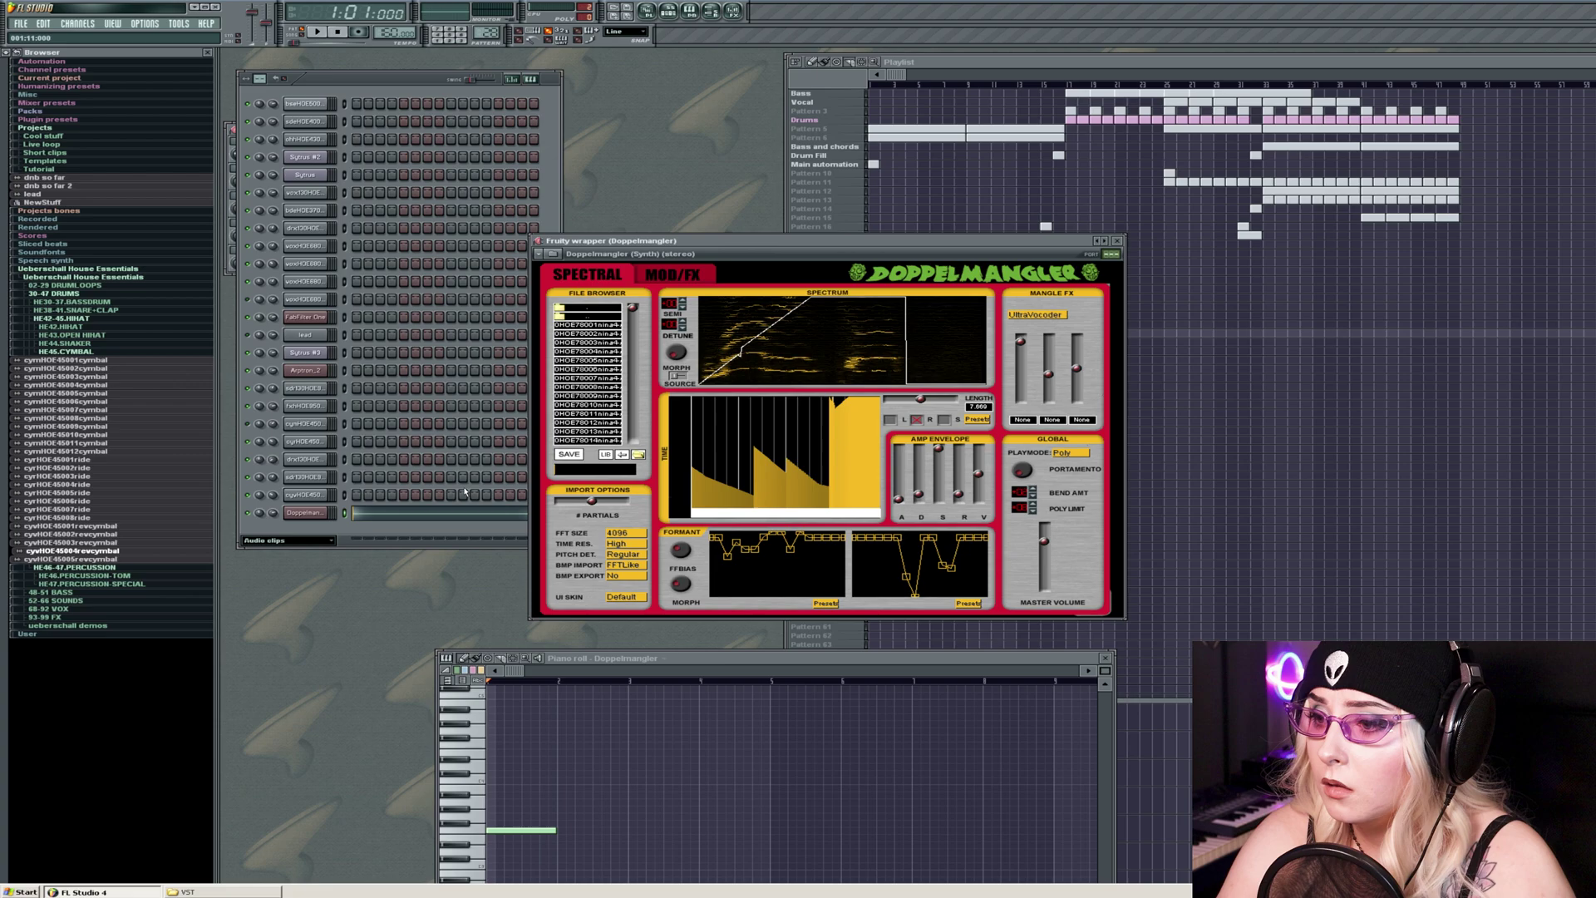
Reopen the Doppelmangler piano roll from its channel and move it over the synth window.
{"action": "left_click", "coordinate": [432, 519]}
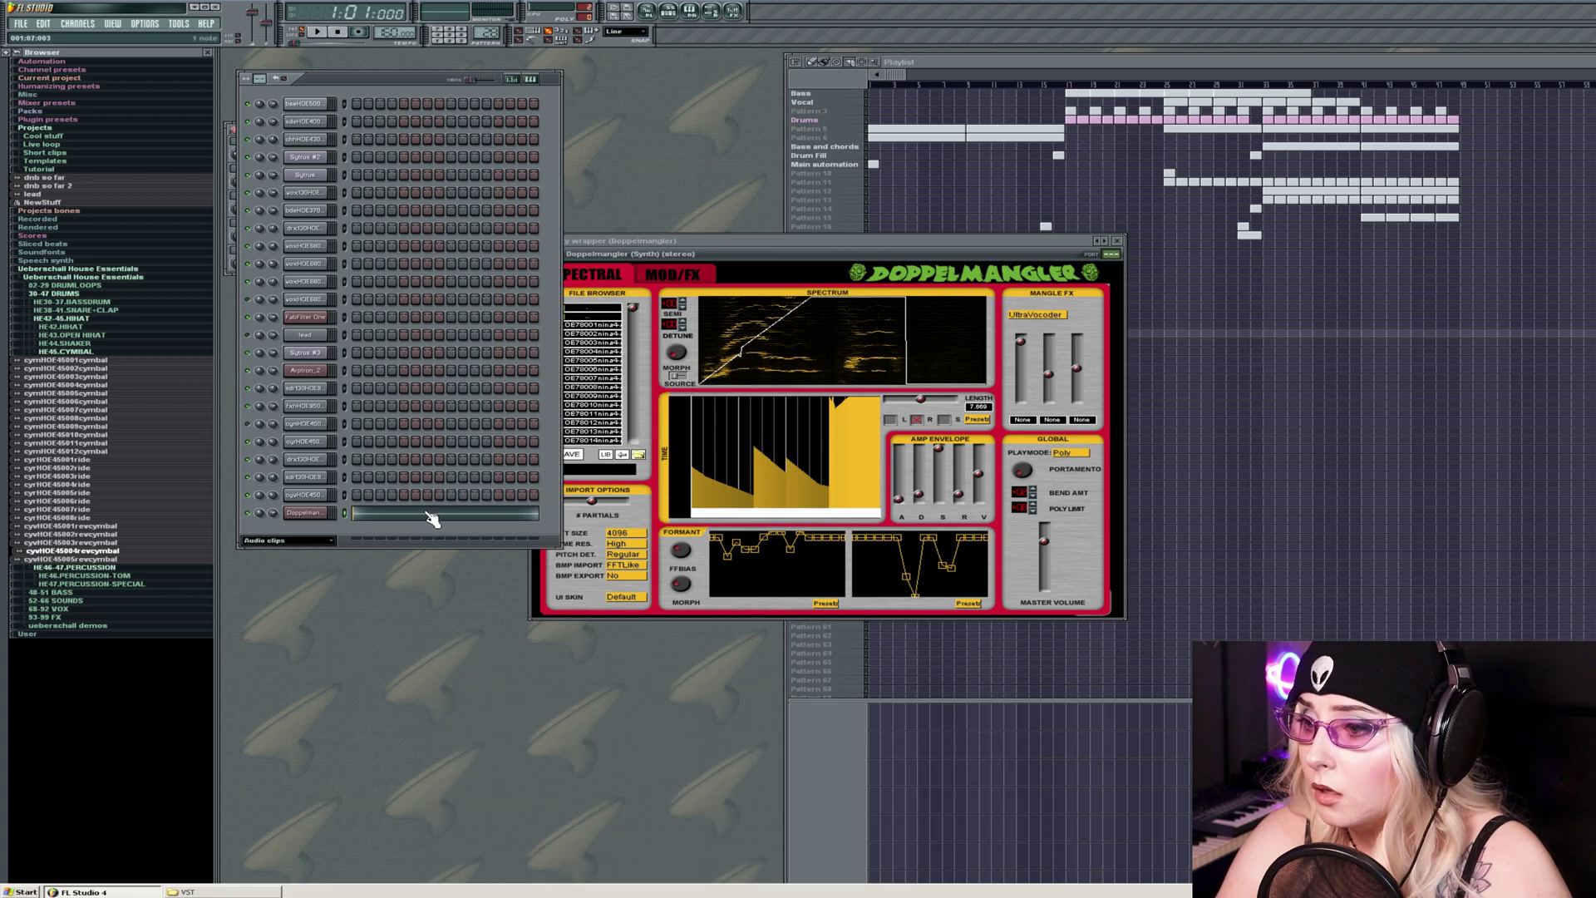
{"action": "left_click", "coordinate": [432, 518]}
{"action": "left_click_drag", "start_coordinate": [742, 664], "coordinate": [812, 255]}
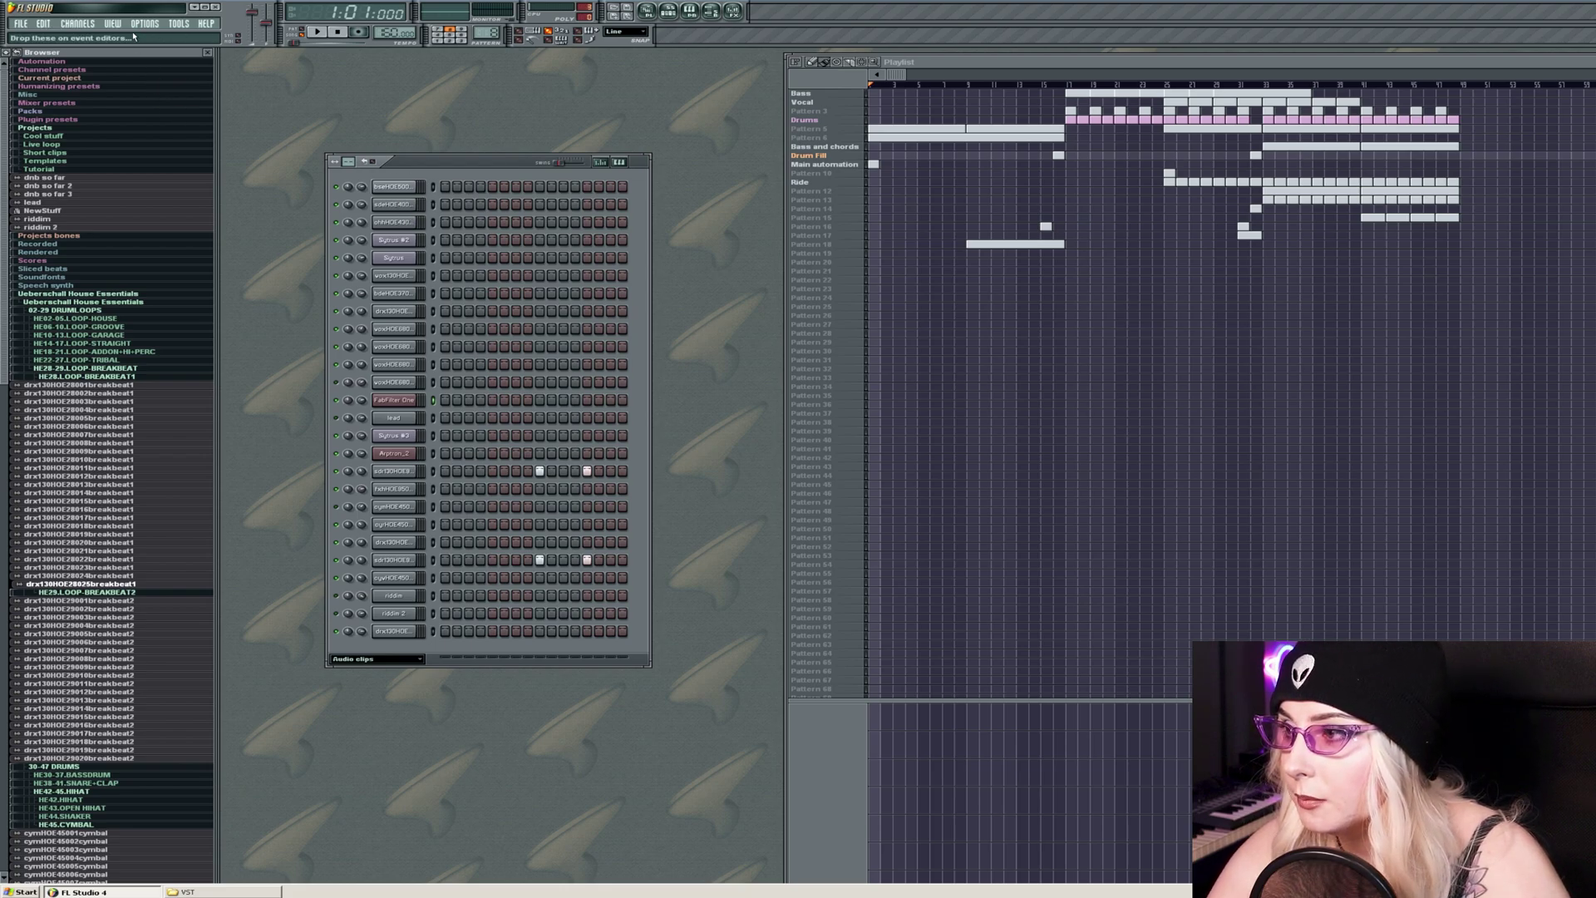
{"action": "left_click", "coordinate": [77, 23]}
{"action": "mouse_move", "coordinate": [125, 36]}
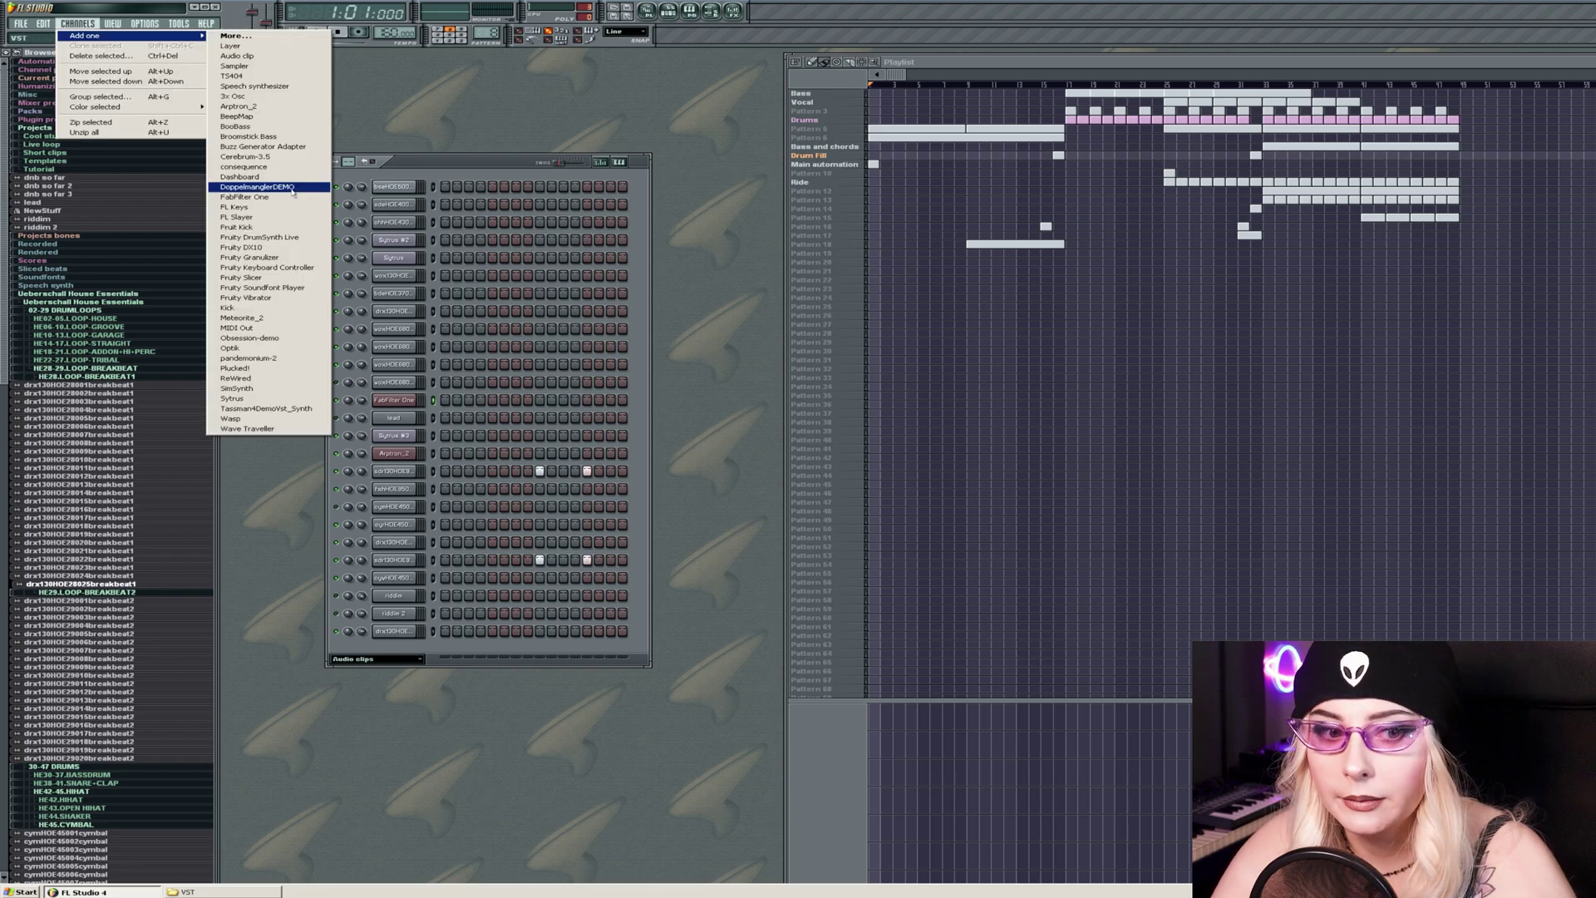
{"action": "left_click", "coordinate": [1013, 201]}
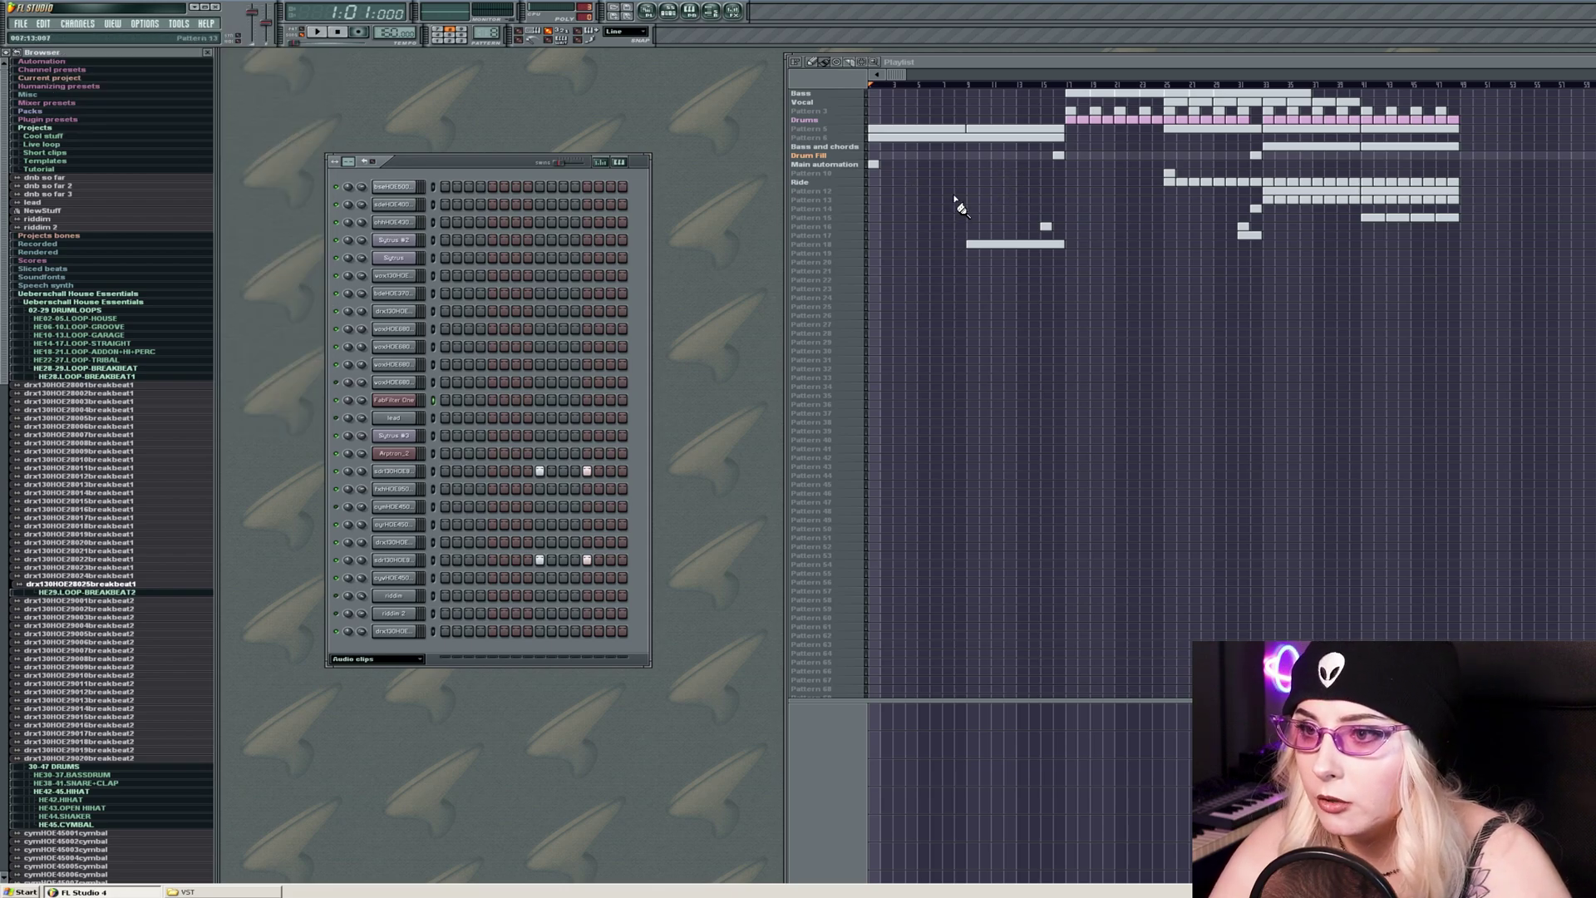
Add a new Sytrus channel and move its window clear of the channel rack.
{"action": "left_click", "coordinate": [77, 24]}
{"action": "mouse_move", "coordinate": [125, 36]}
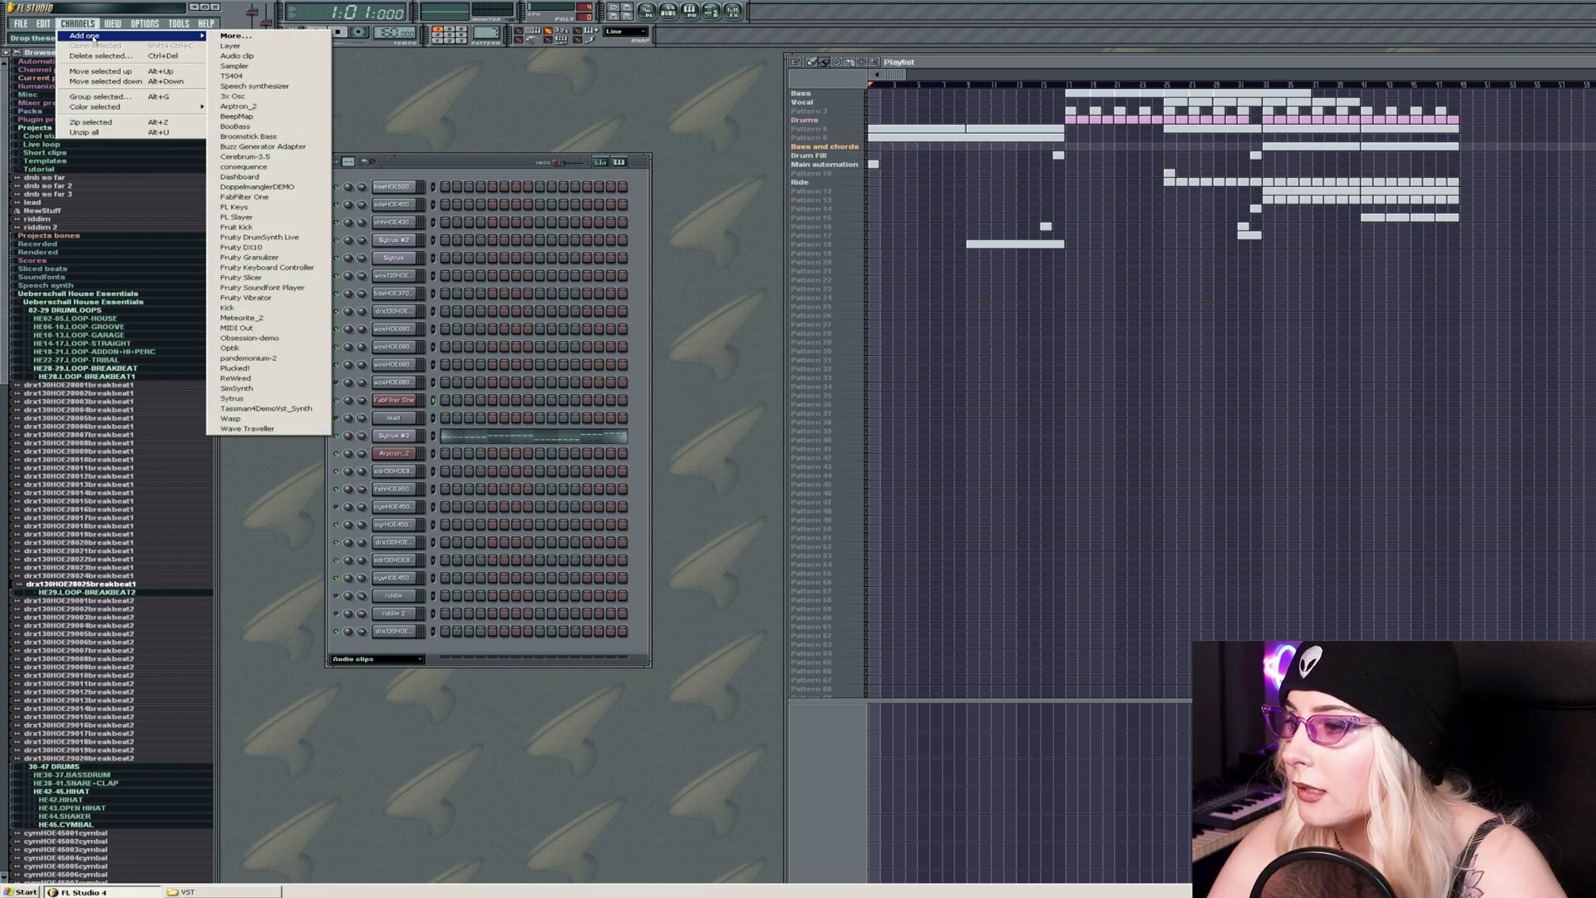
{"action": "left_click", "coordinate": [251, 399]}
{"action": "left_click_drag", "start_coordinate": [424, 139], "coordinate": [595, 158]}
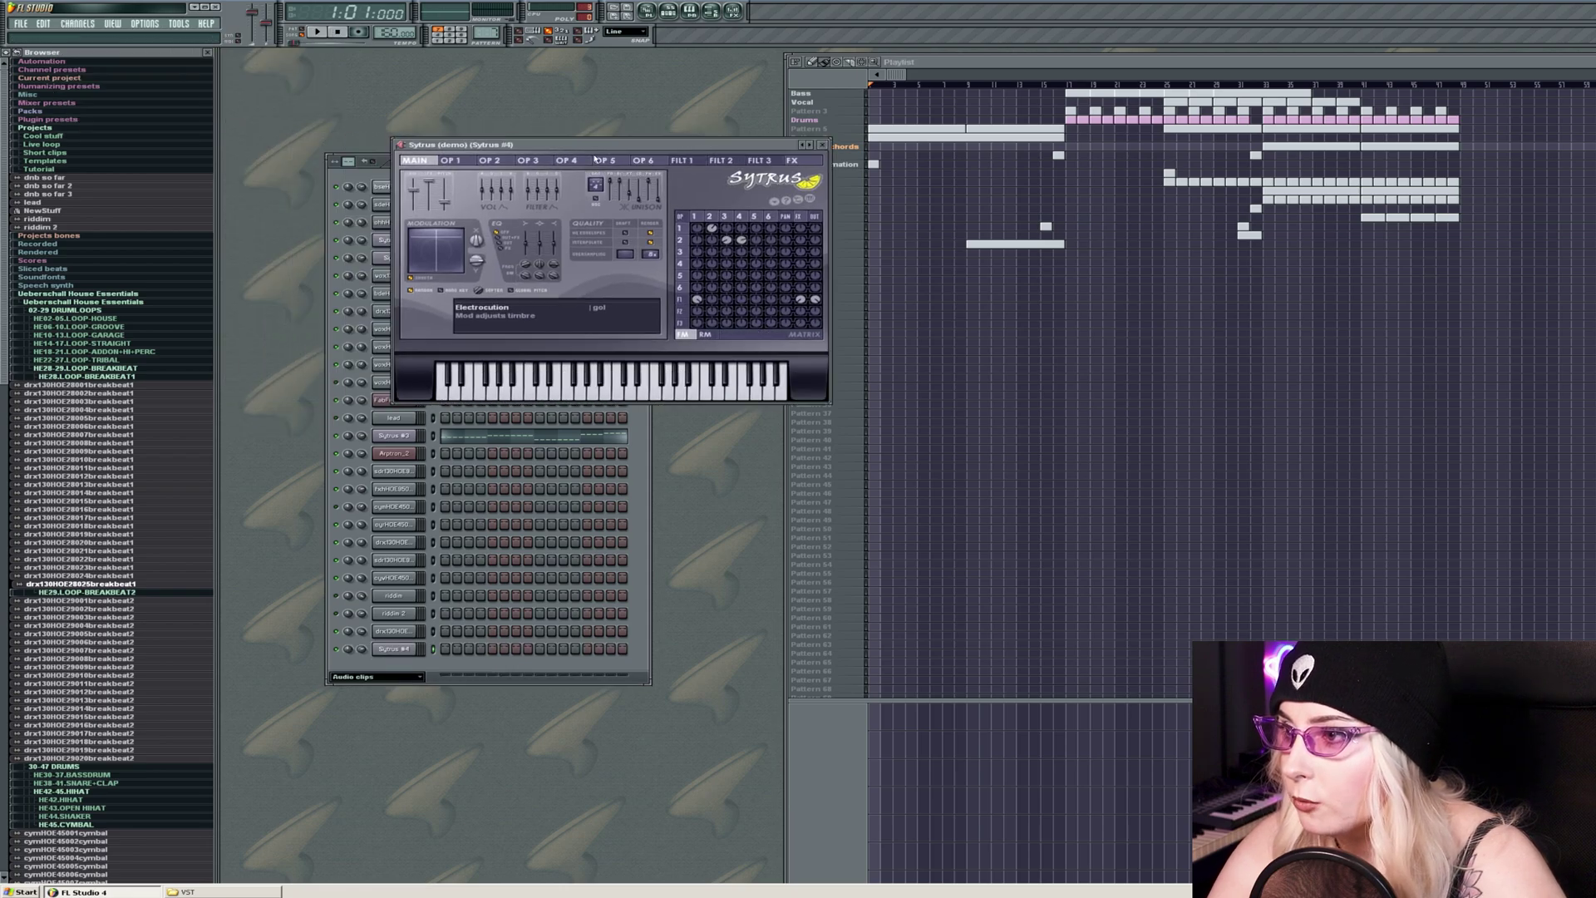
Load the Pad - nebula preset in the new Sytrus and test it with a note.
{"action": "left_click", "coordinate": [400, 145]}
{"action": "mouse_move", "coordinate": [466, 172]}
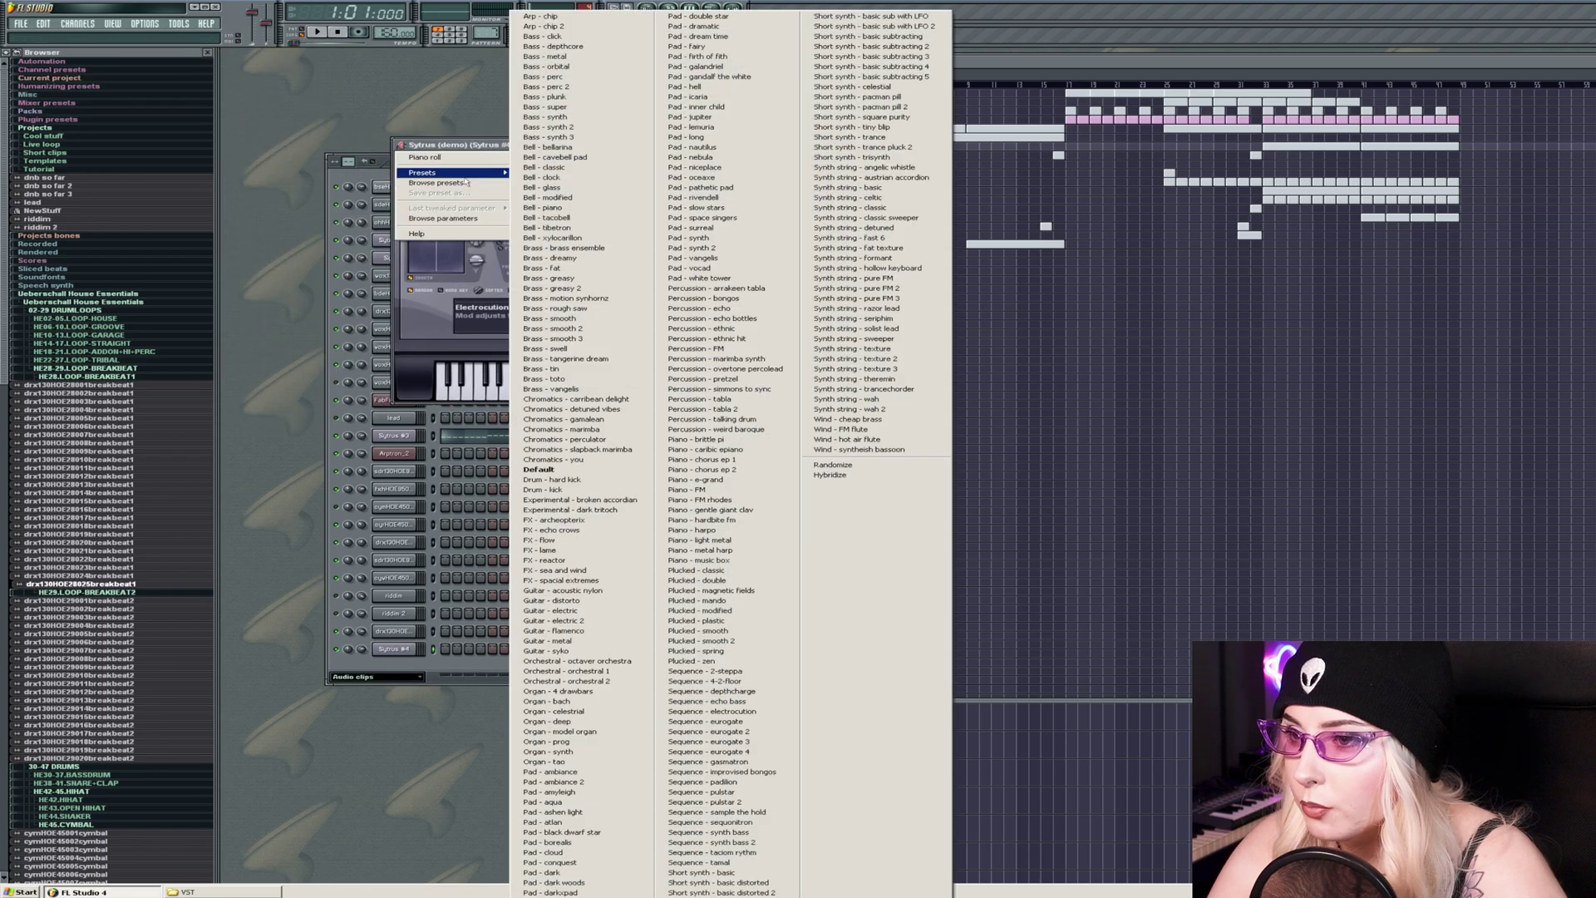
{"action": "left_click", "coordinate": [706, 158]}
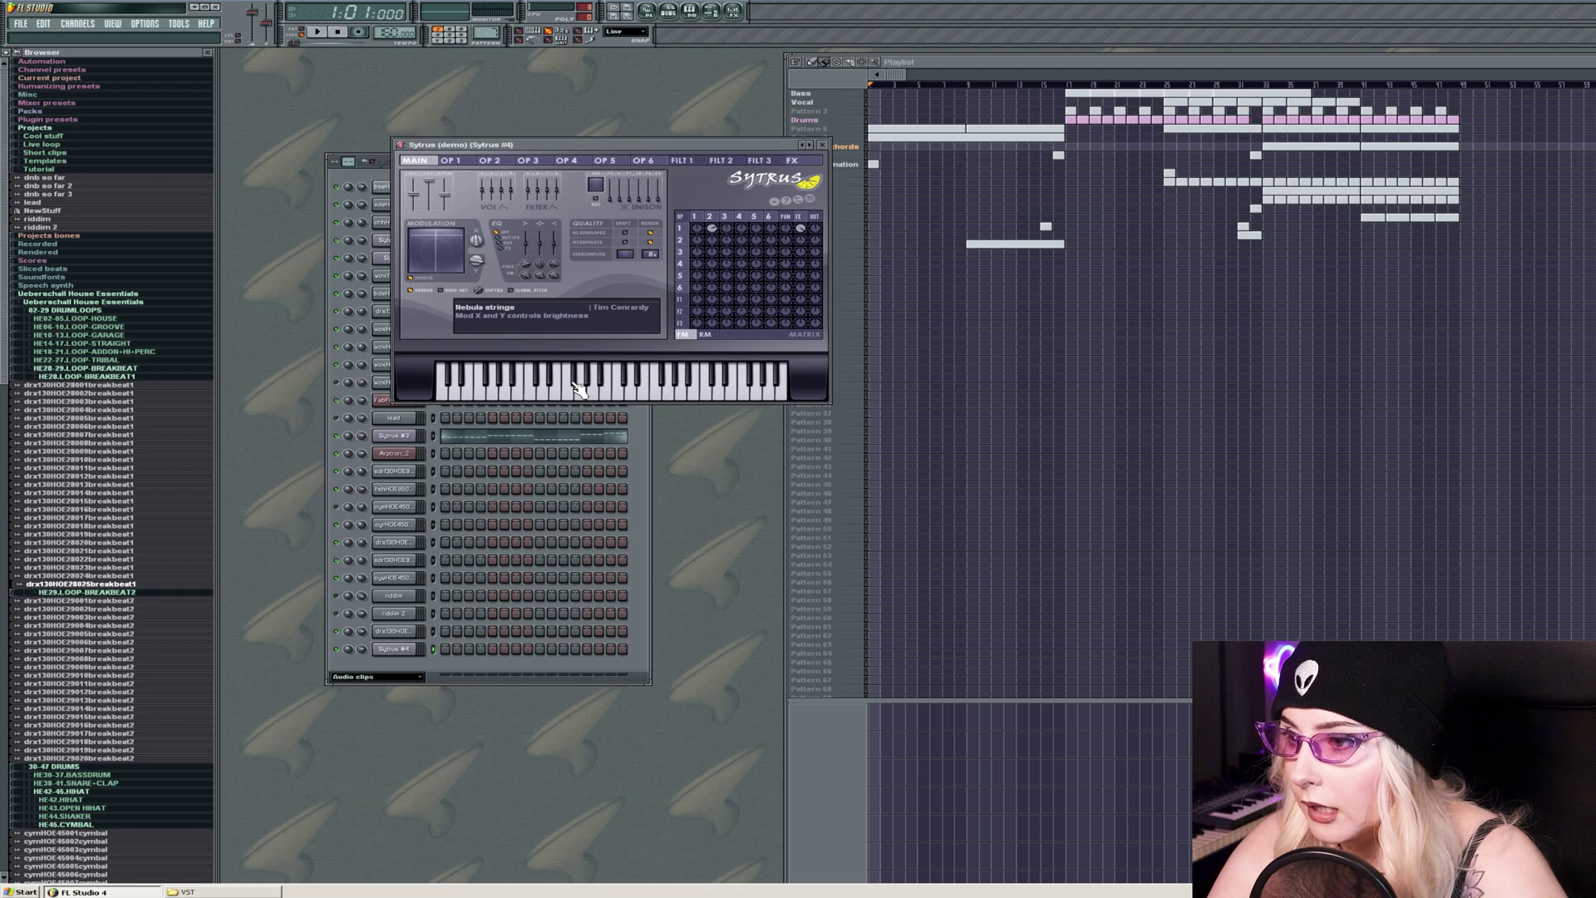
{"action": "left_click", "coordinate": [542, 390]}
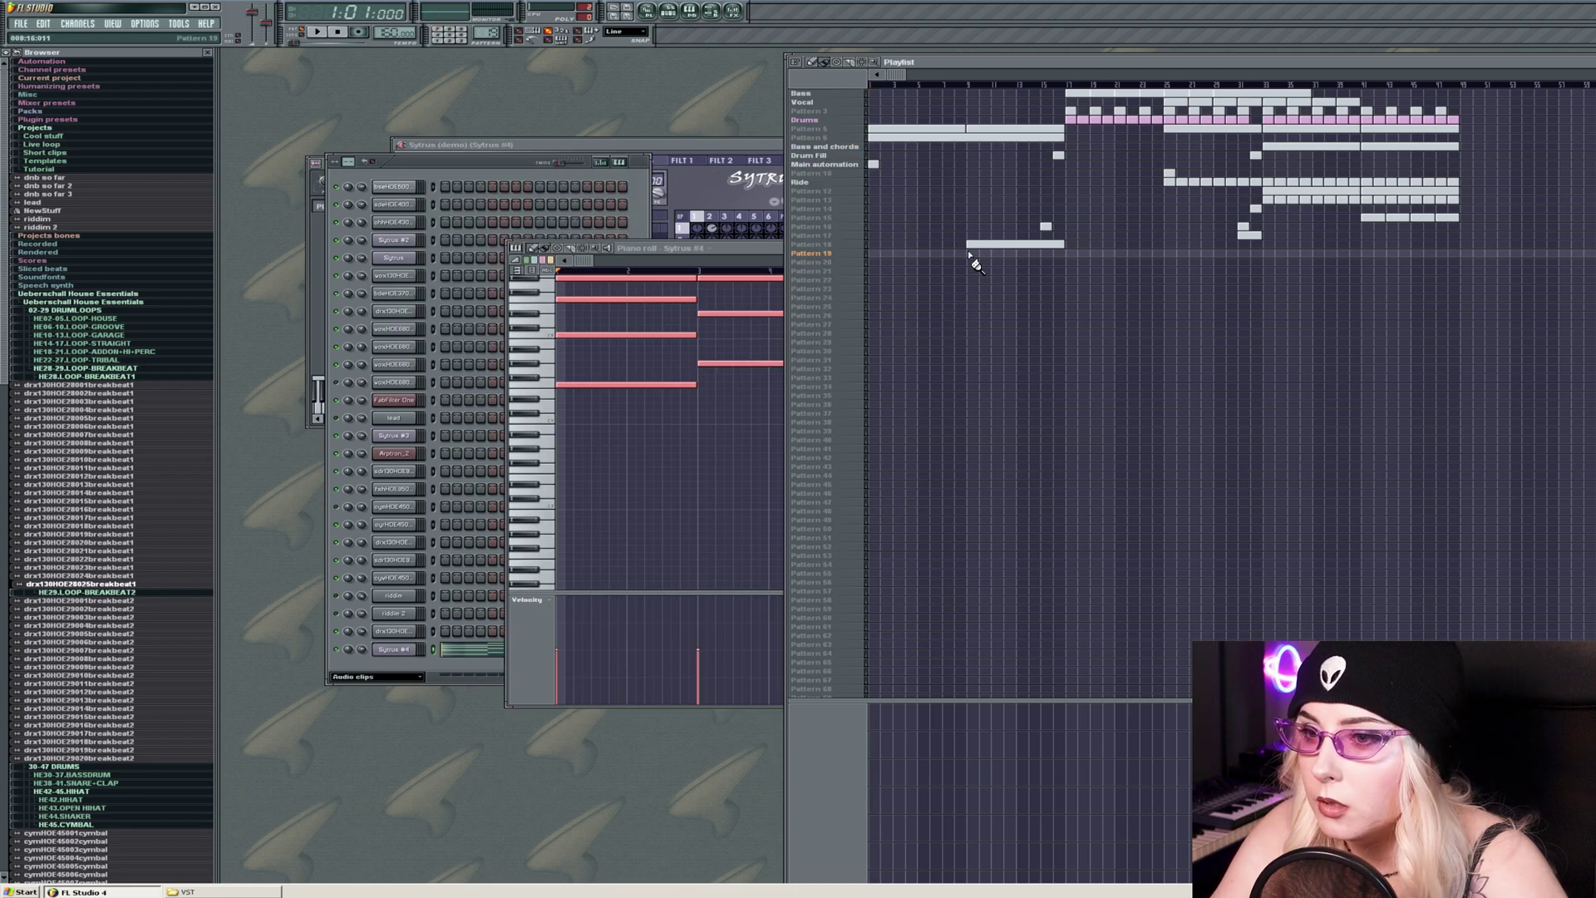
Place the Sytrus chord Pattern 19 in the playlist from bar 9 and again in the final section, checking it in playback.
{"action": "left_click", "coordinate": [968, 251]}
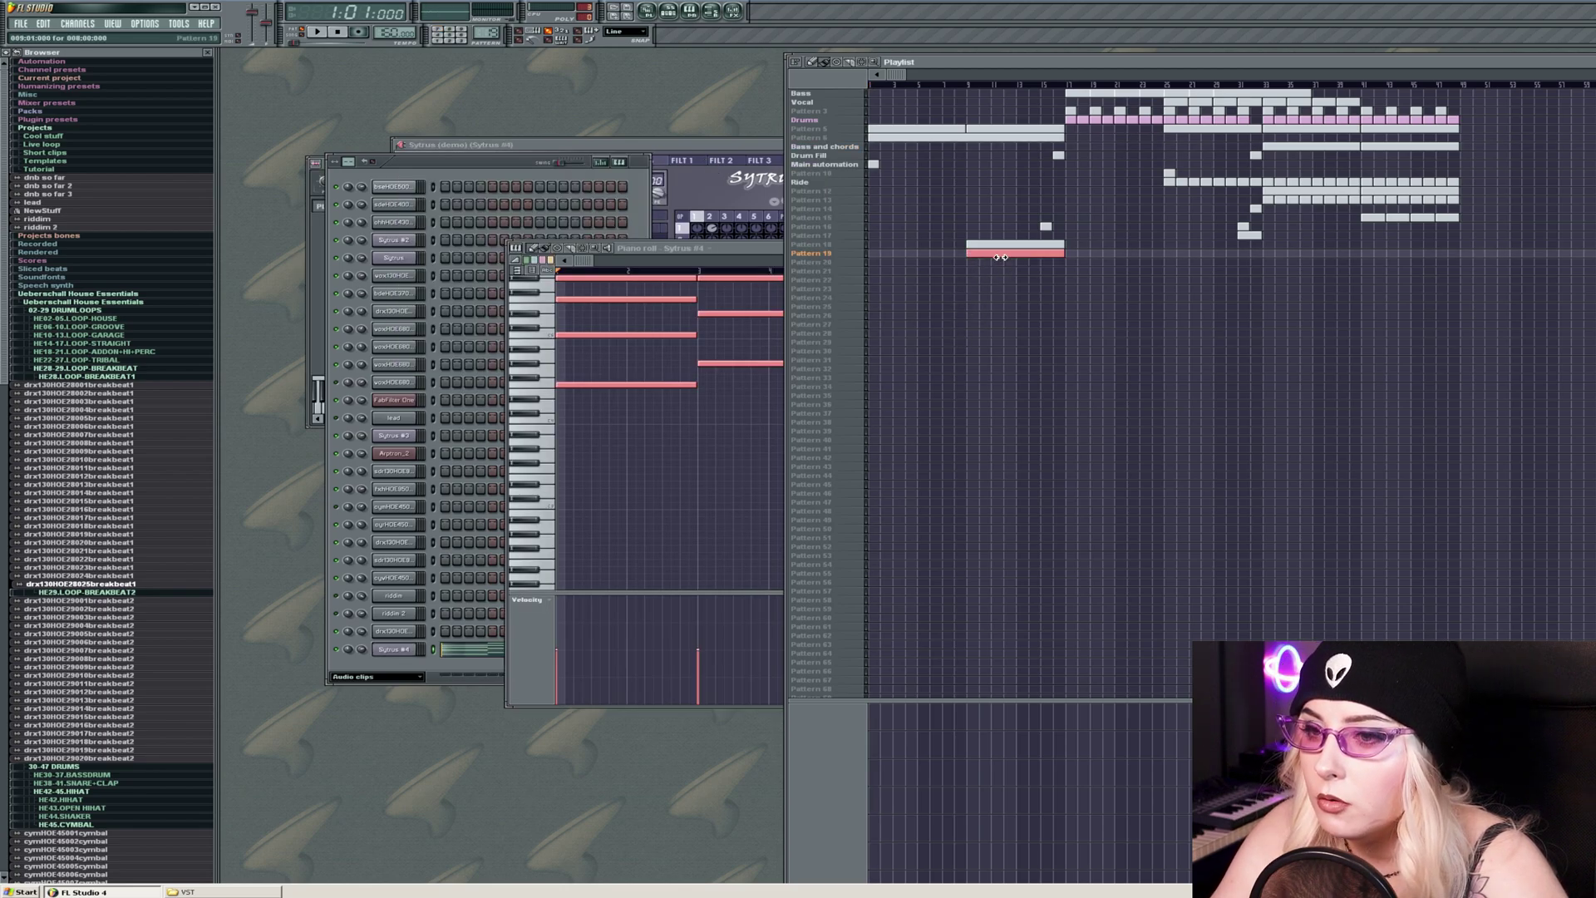
{"action": "key", "text": "space"}
{"action": "key", "text": "F6"}
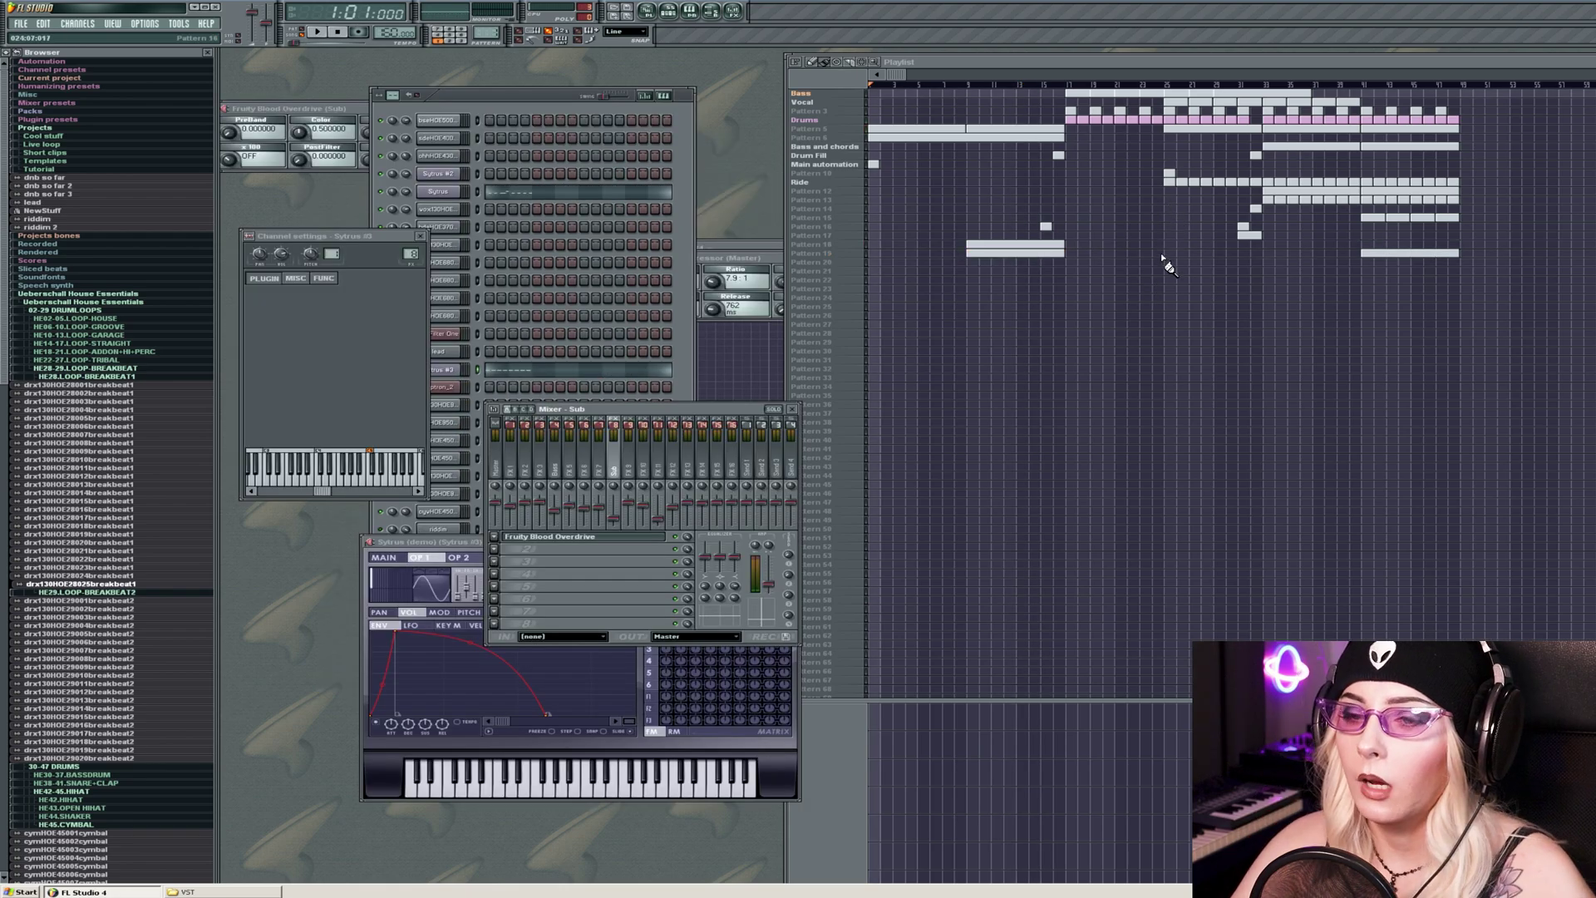
{"action": "left_click", "coordinate": [1417, 249]}
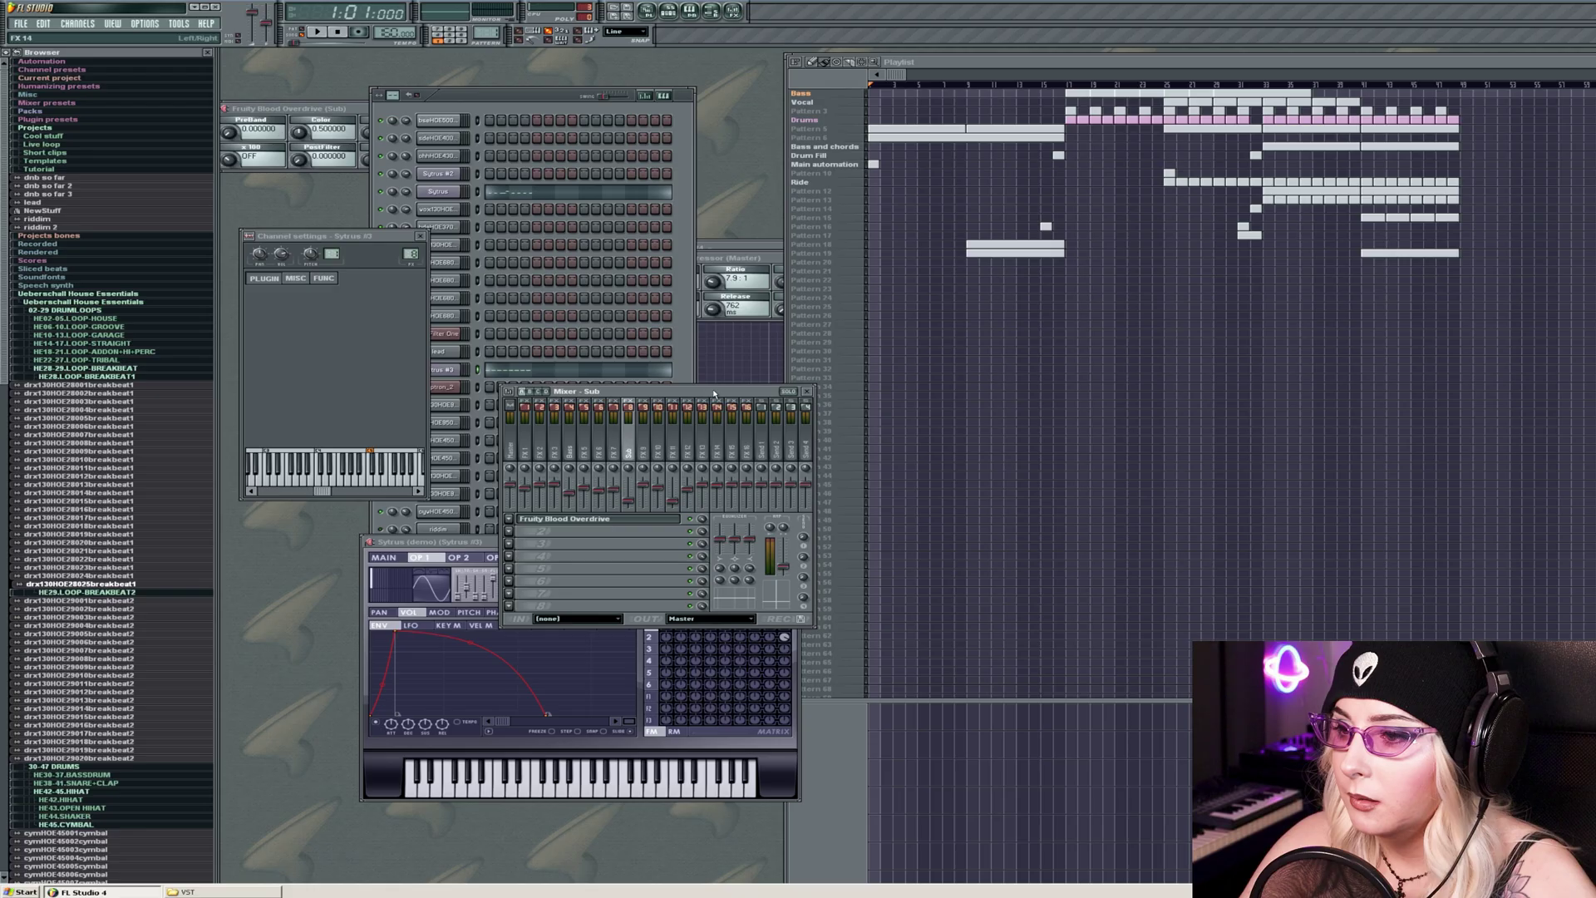
Reposition the Mixer window to uncover more of the Sytrus synth window.
{"action": "left_click_drag", "start_coordinate": [698, 408], "coordinate": [829, 409]}
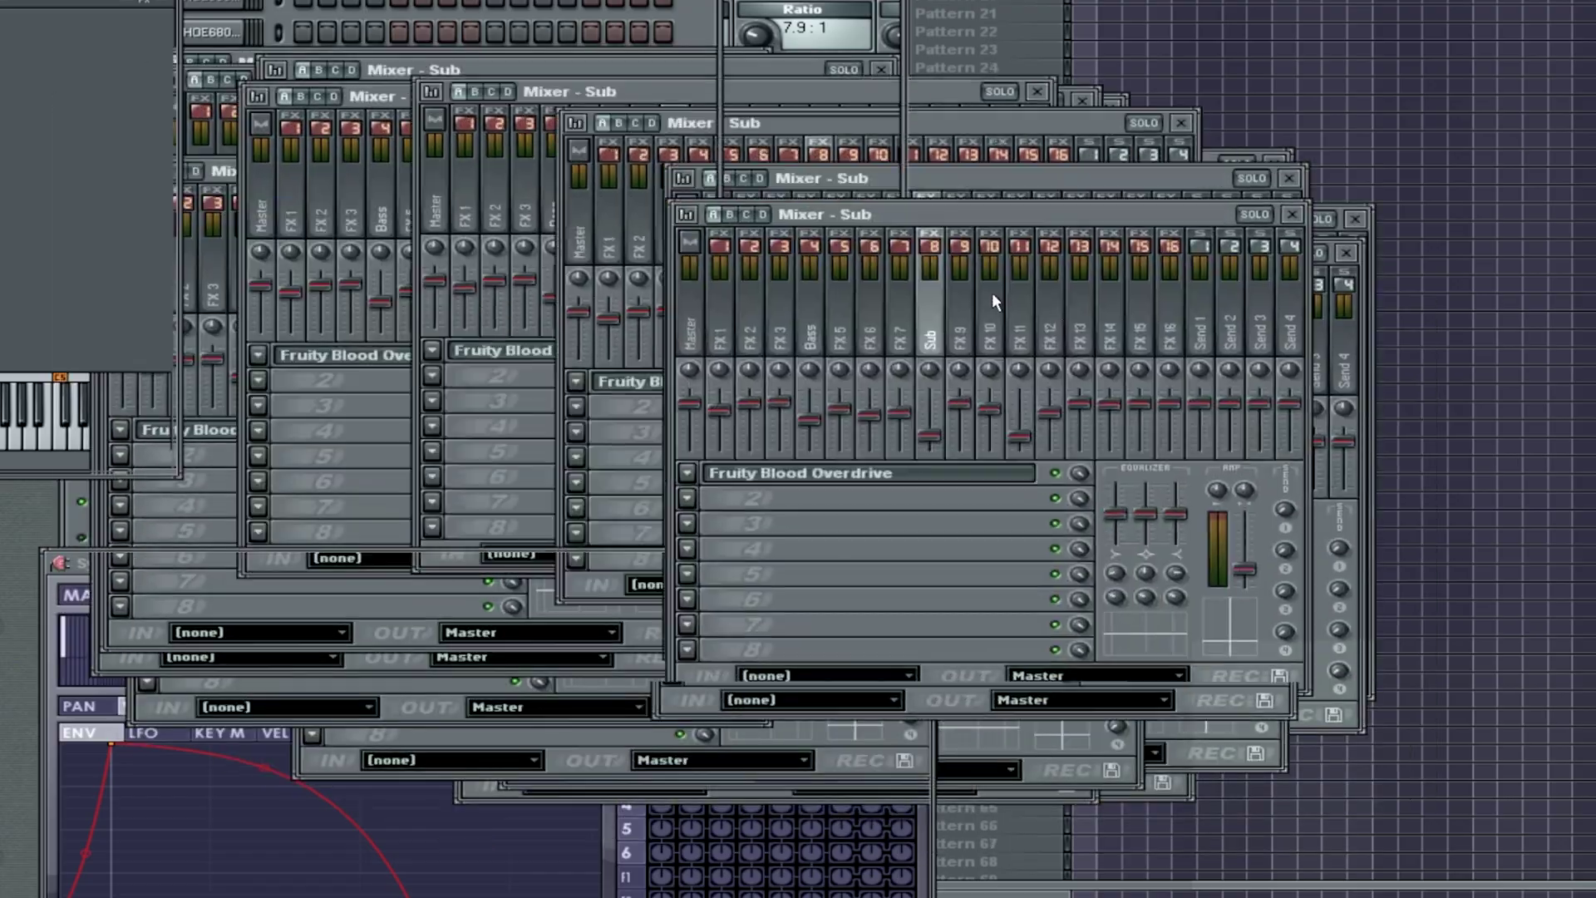
{"action": "left_click_drag", "start_coordinate": [992, 296], "coordinate": [705, 164]}
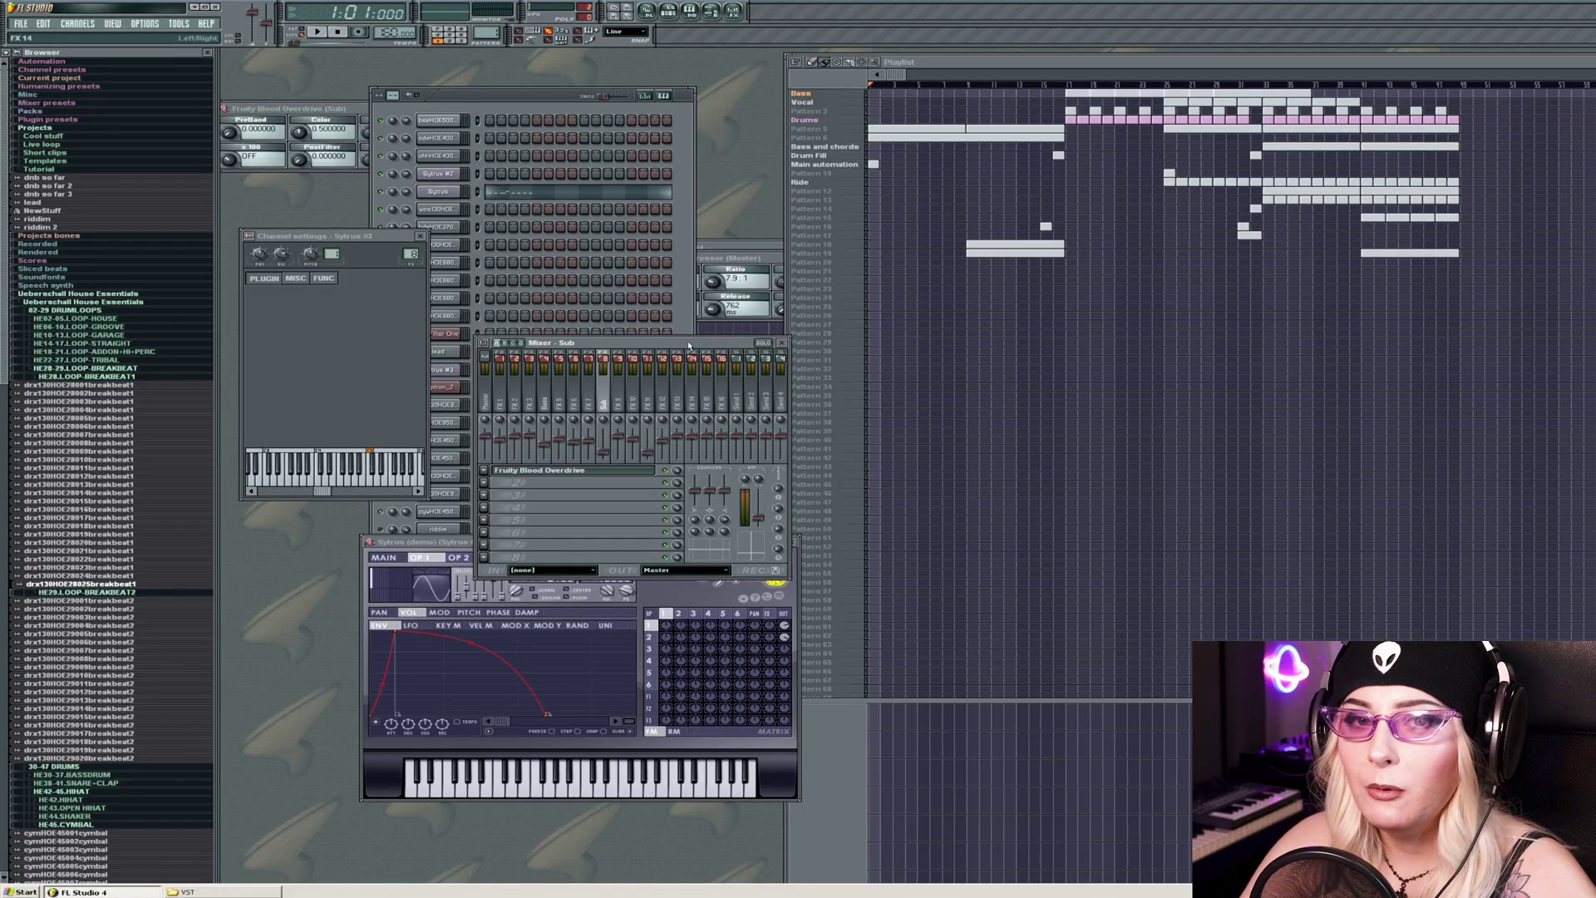